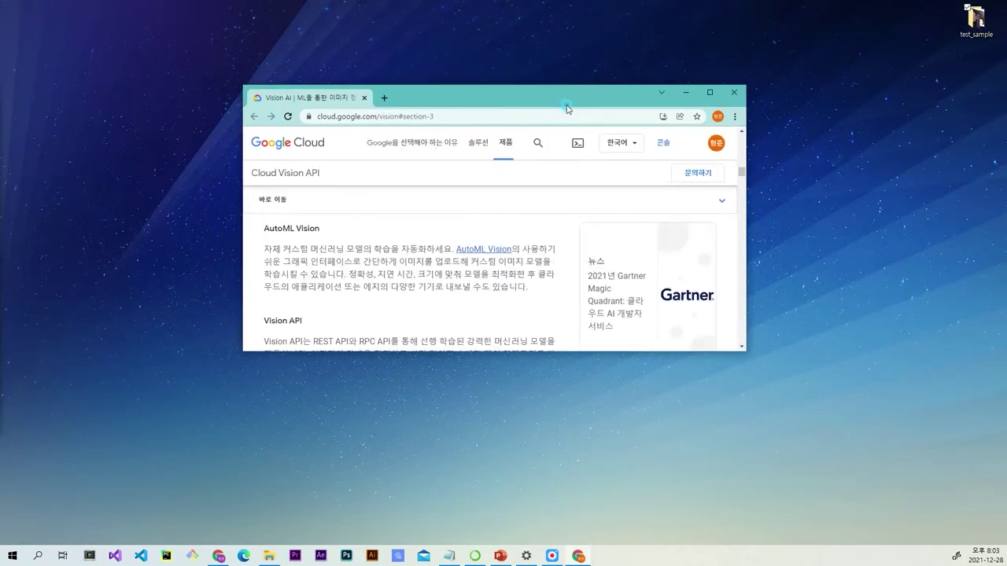
Step: Resize the Chrome window to full screen height and shift it to the left
click(703, 98)
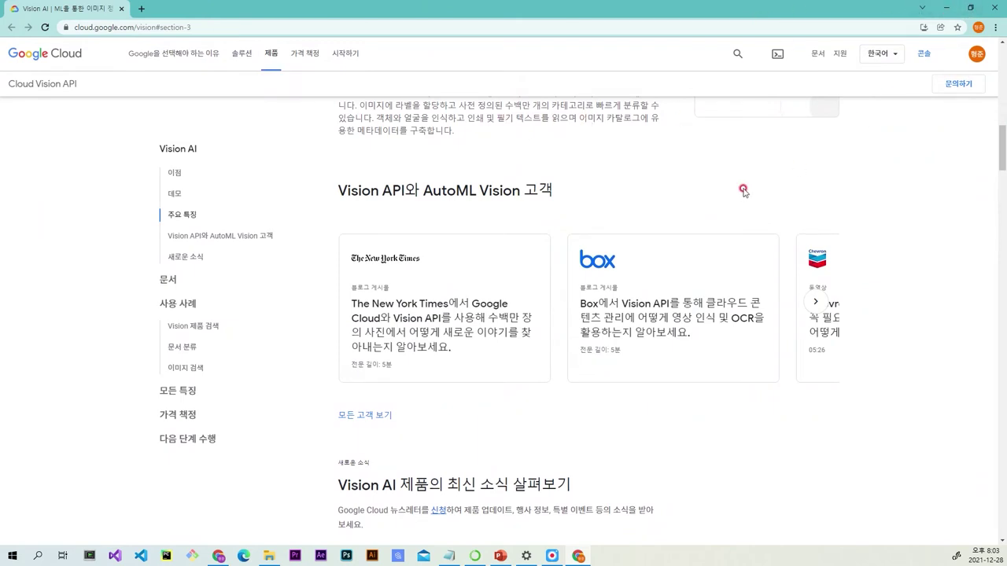
scroll(746, 191, up, 1)
scroll(746, 191, down, 1)
click(967, 7)
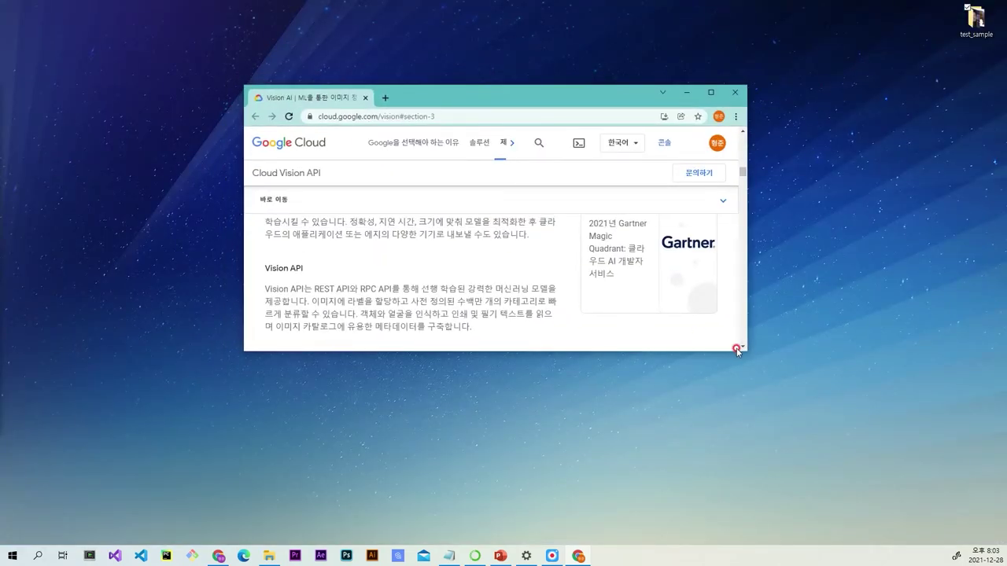
drag(745, 350, 881, 546)
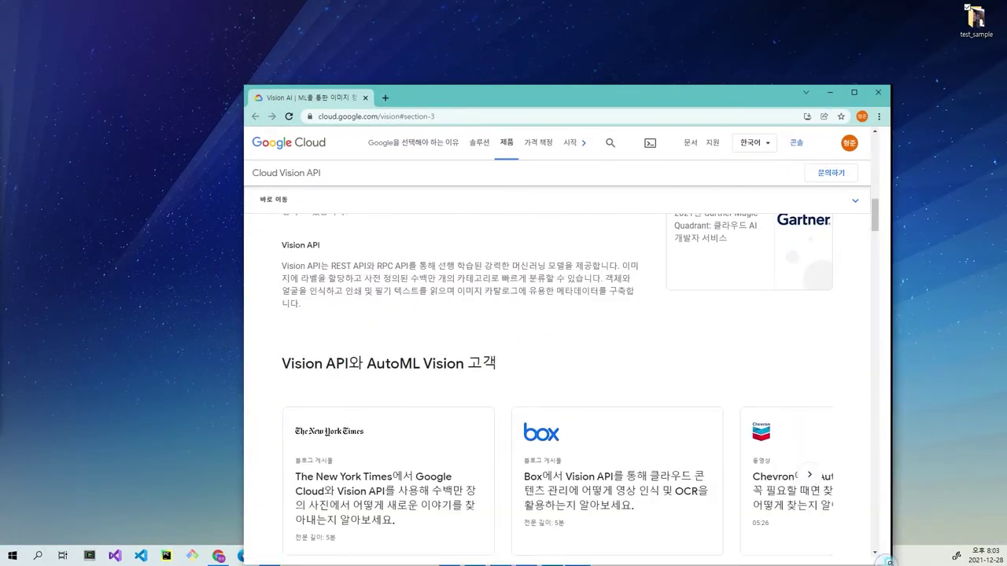
drag(557, 16, 466, 17)
Step: Scroll to the 'API 사용해 보기' (Try the API) section and move the browser further left to reveal test_sample
scroll(441, 231, up, 10)
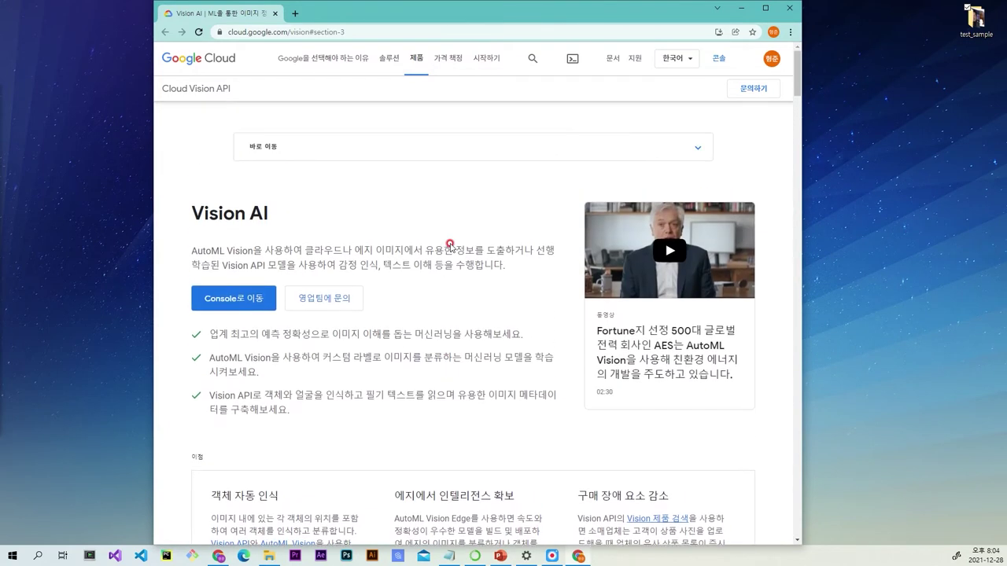
scroll(391, 218, down, 1)
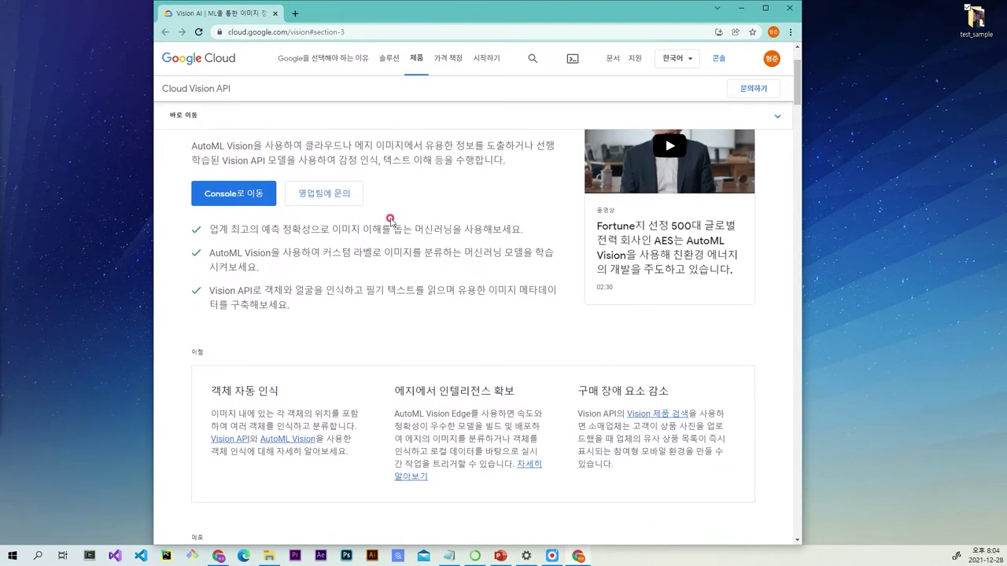
scroll(383, 221, down, 3)
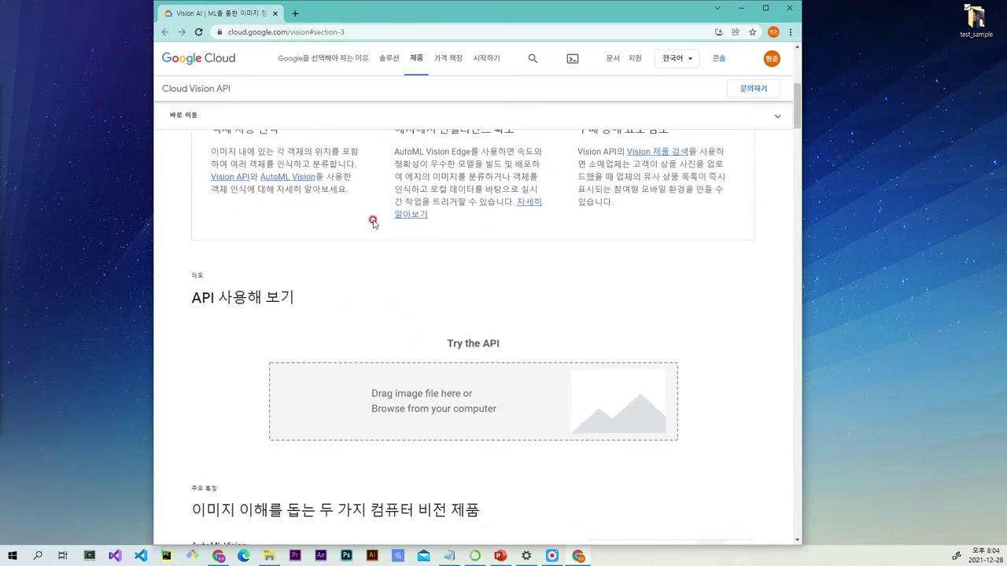
scroll(369, 218, down, 2)
scroll(367, 215, up, 1)
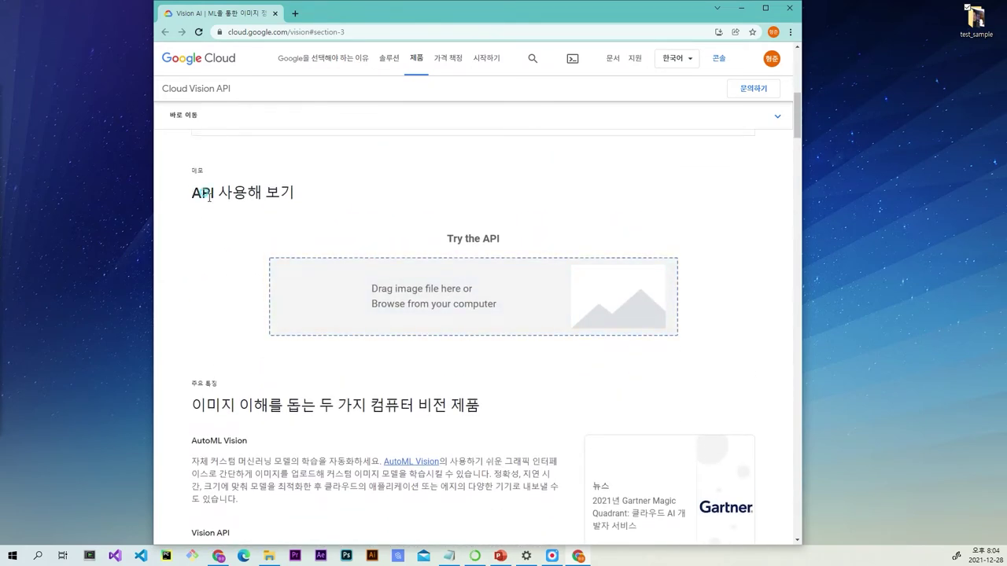
drag(209, 197, 309, 198)
click(311, 202)
drag(497, 16, 410, 24)
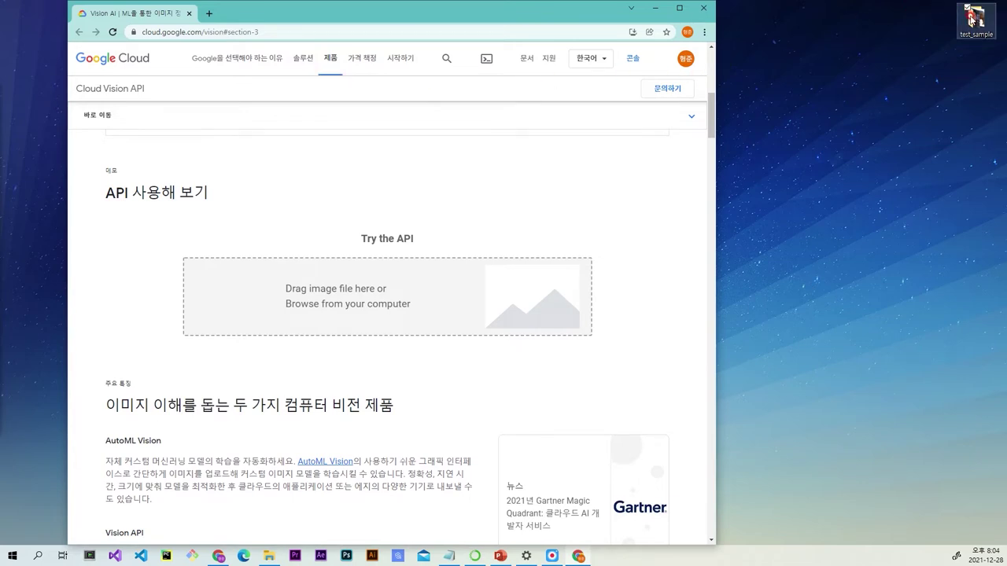
Step: Open the desktop test_sample folder of sample images next to the browser
click(978, 20)
double_click(978, 20)
drag(830, 68, 799, 71)
click(759, 89)
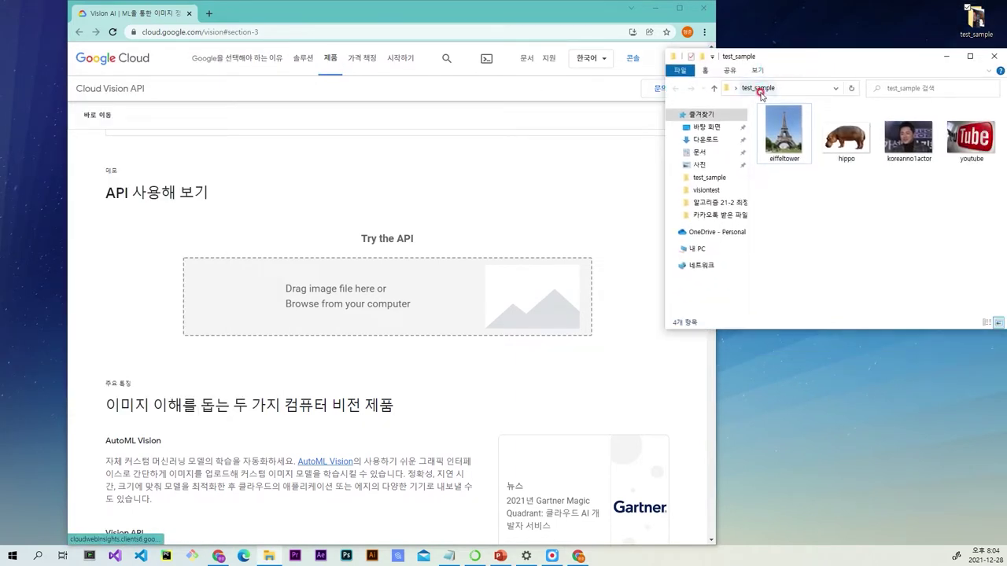
Step: Drop eiffeltower.jpeg into the Try the API area and pass the not-a-robot check to analyze it
drag(787, 124, 346, 293)
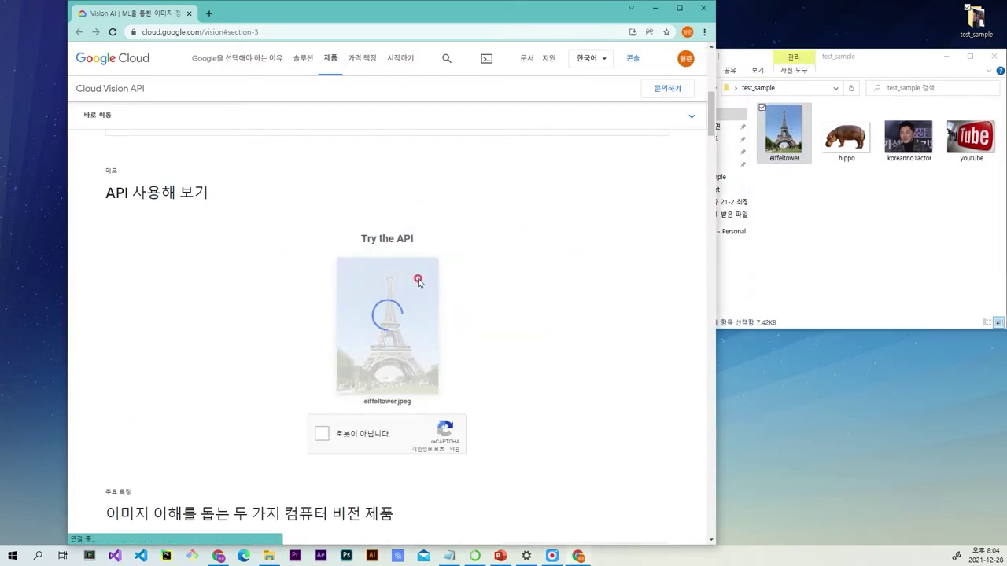
click(323, 433)
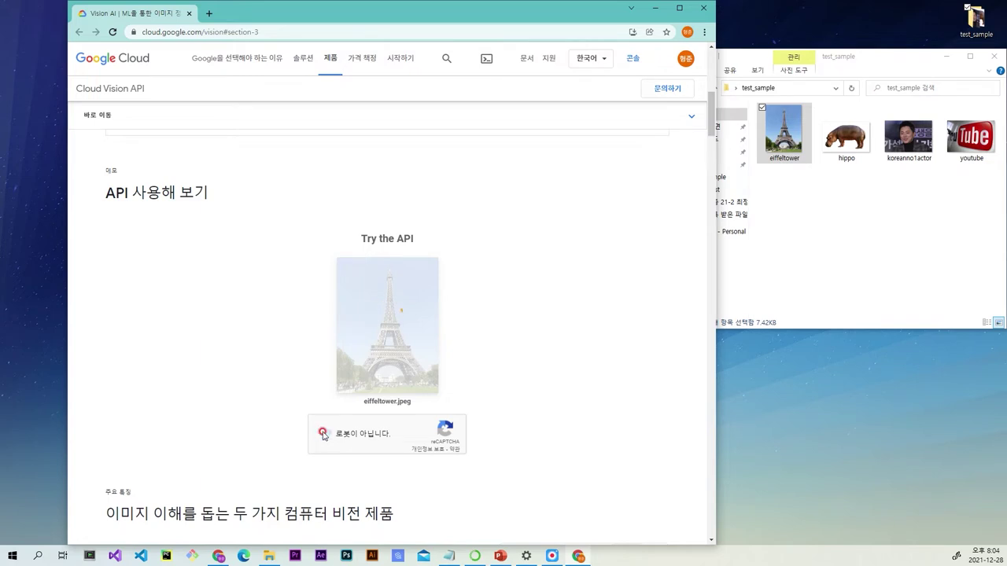
click(554, 347)
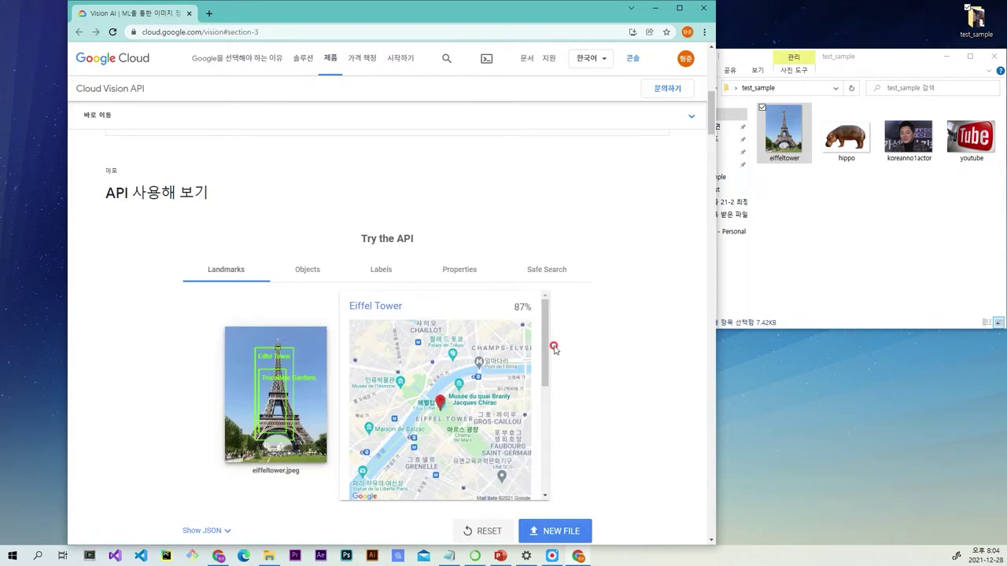
scroll(578, 341, down, 2)
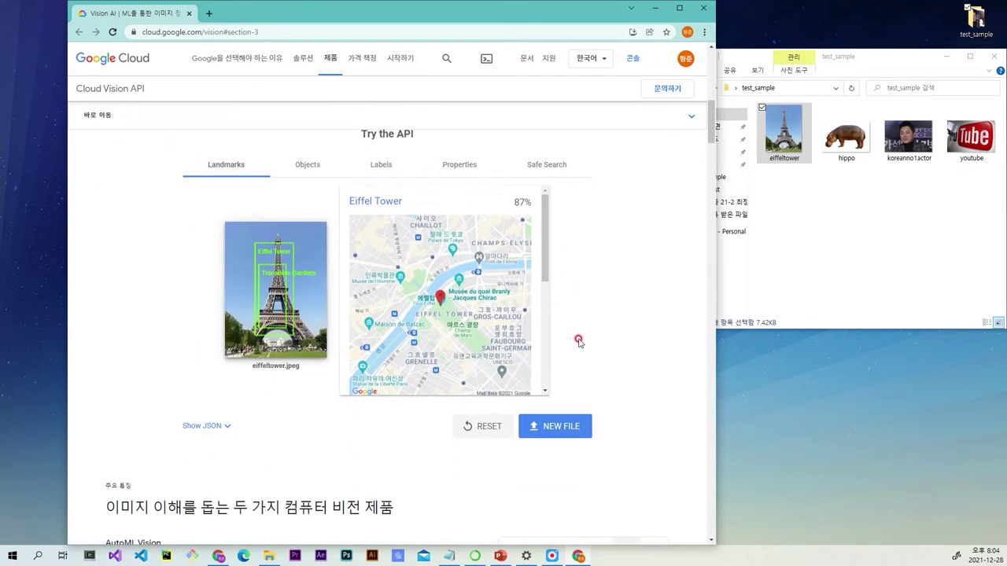
scroll(578, 341, up, 1)
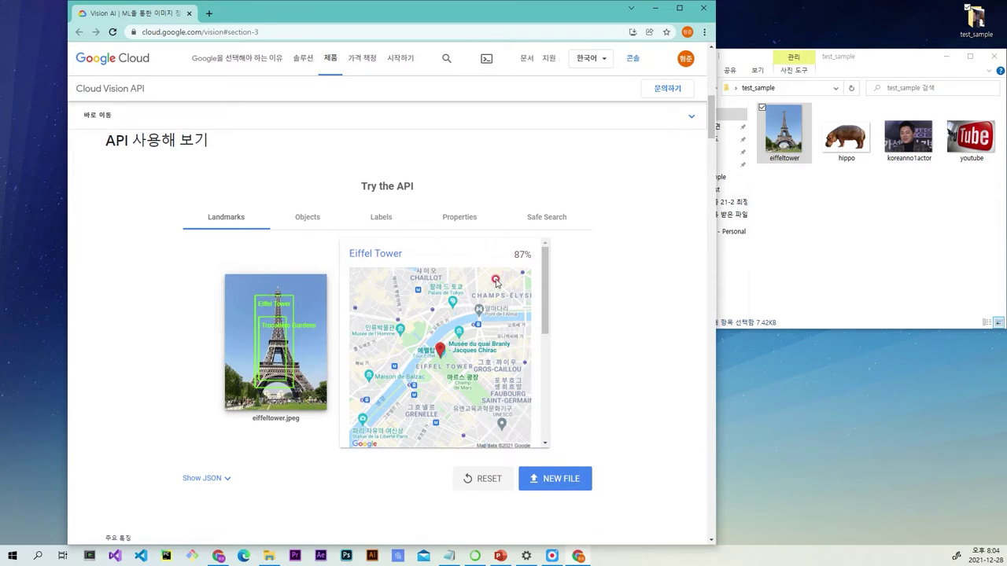
Step: Review the Objects, Labels, Properties and Safe Search results, ending on the Eiffel Tower landmark (87%)
click(305, 221)
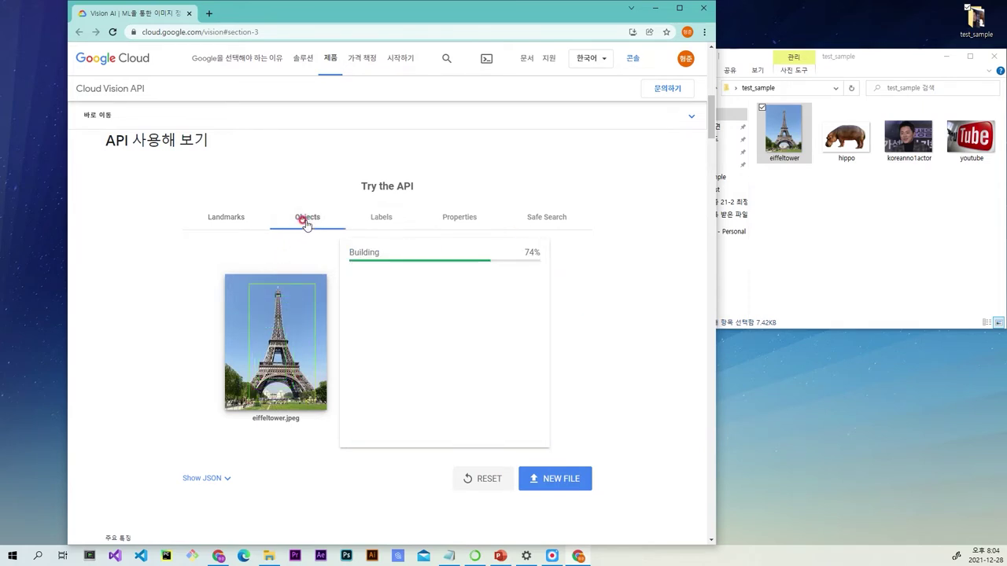
click(382, 220)
click(449, 219)
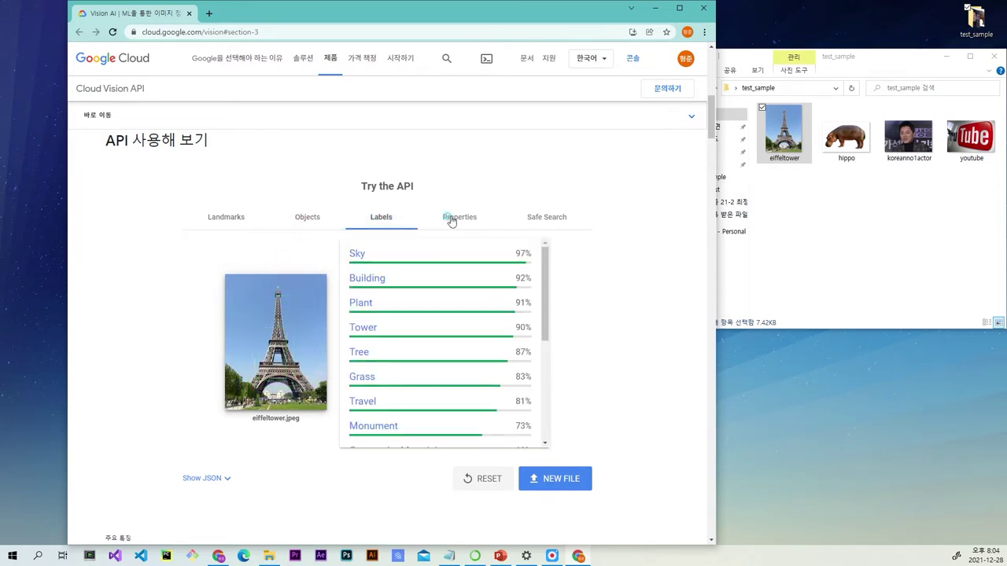
click(545, 216)
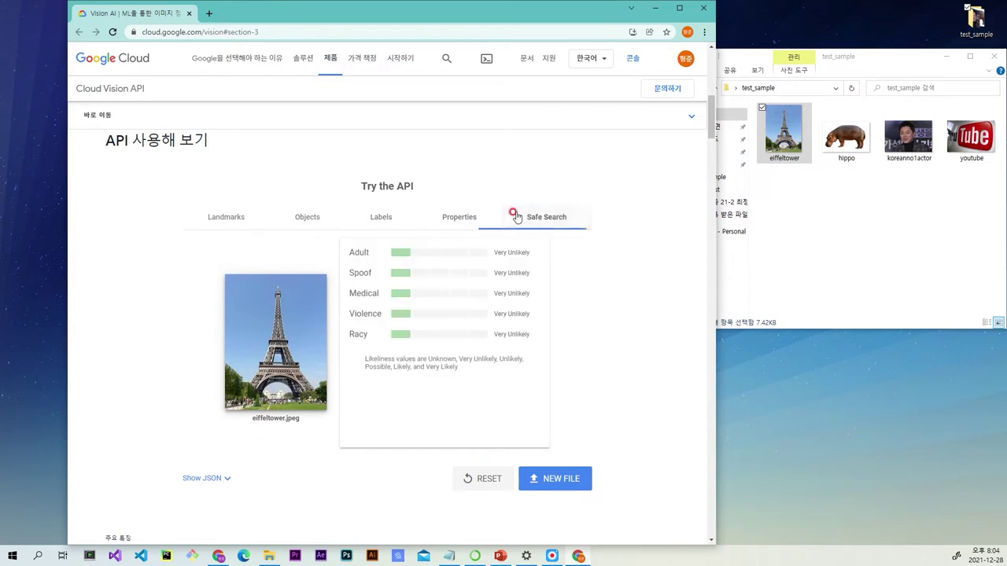
click(248, 219)
click(303, 220)
click(380, 219)
click(446, 221)
click(331, 221)
click(239, 223)
Step: Reset the demo to clear the Eiffel Tower landmark result
click(597, 250)
click(483, 478)
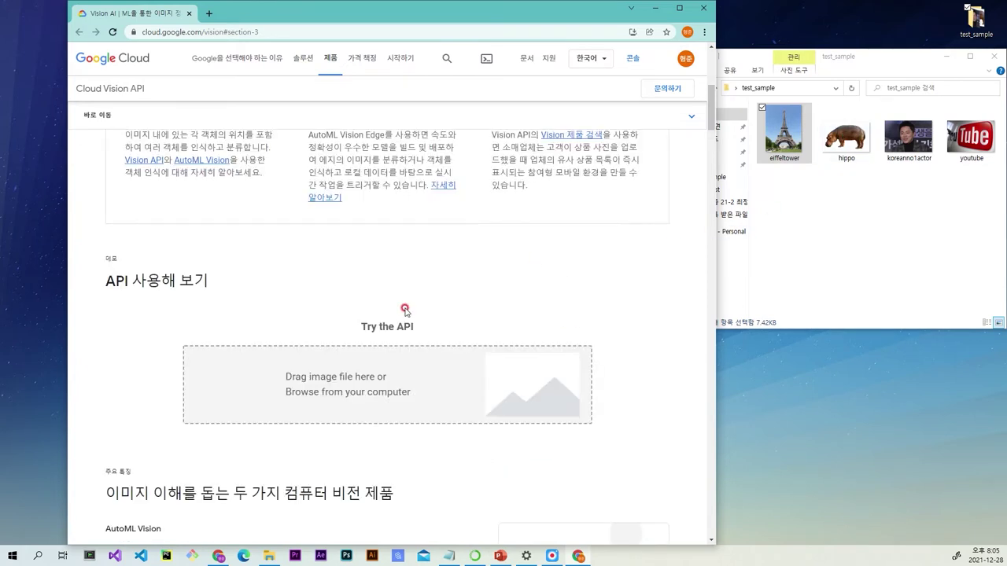
click(826, 148)
Step: Drop hippo.png onto the demo, pass the robot check, review Hippopotamus (92%), then reset
drag(846, 143, 358, 394)
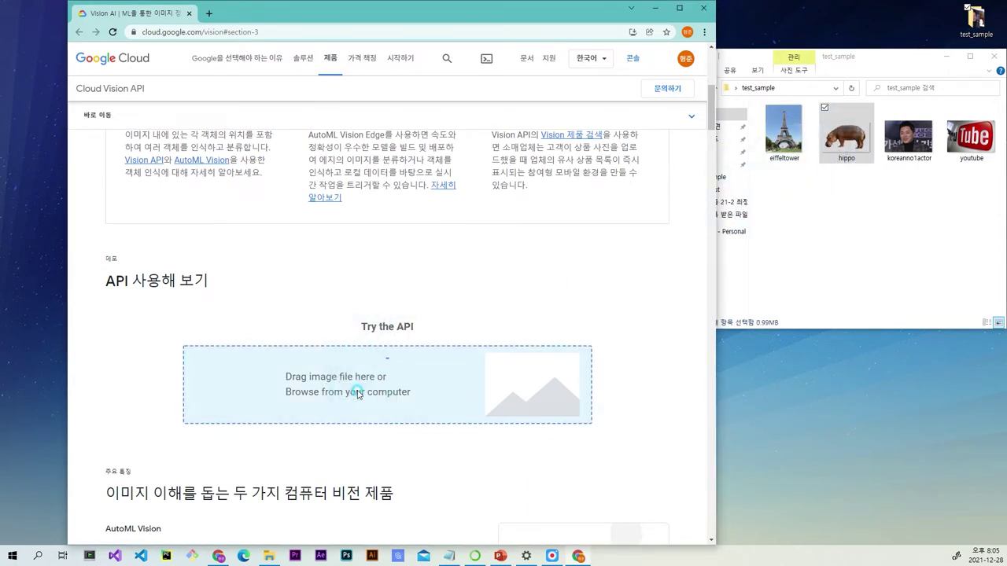
scroll(418, 354, down, 1)
click(322, 430)
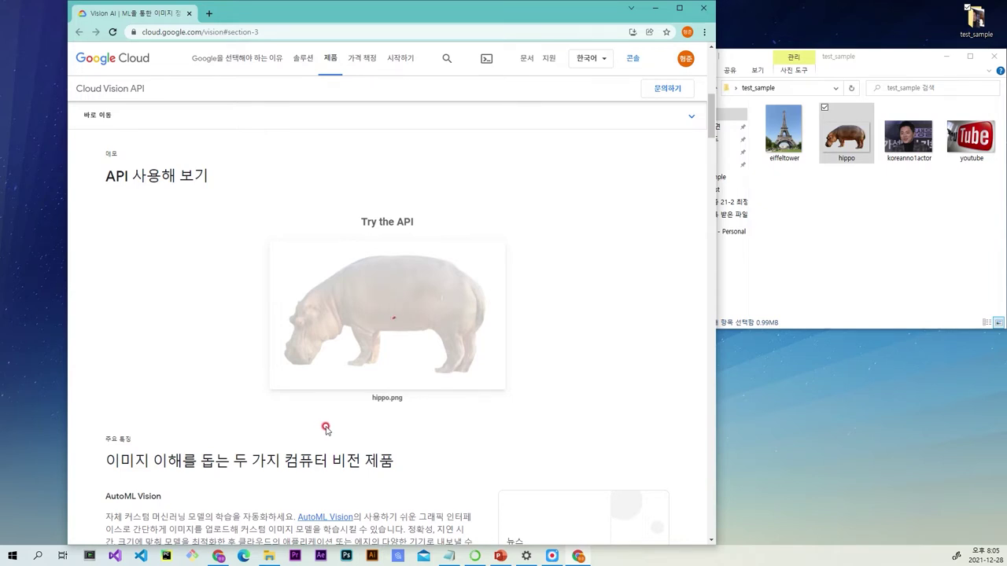
scroll(327, 425, down, 1)
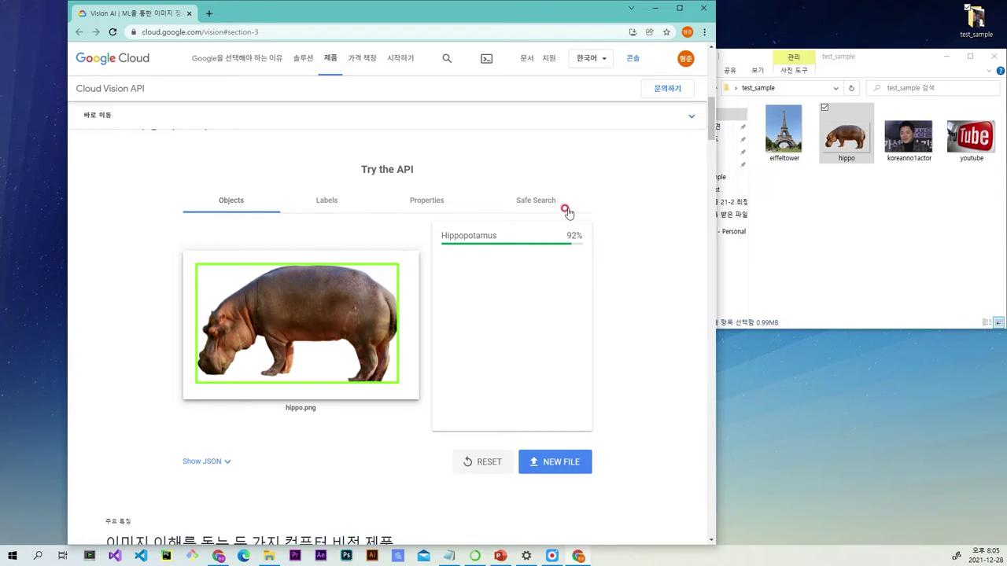
click(475, 462)
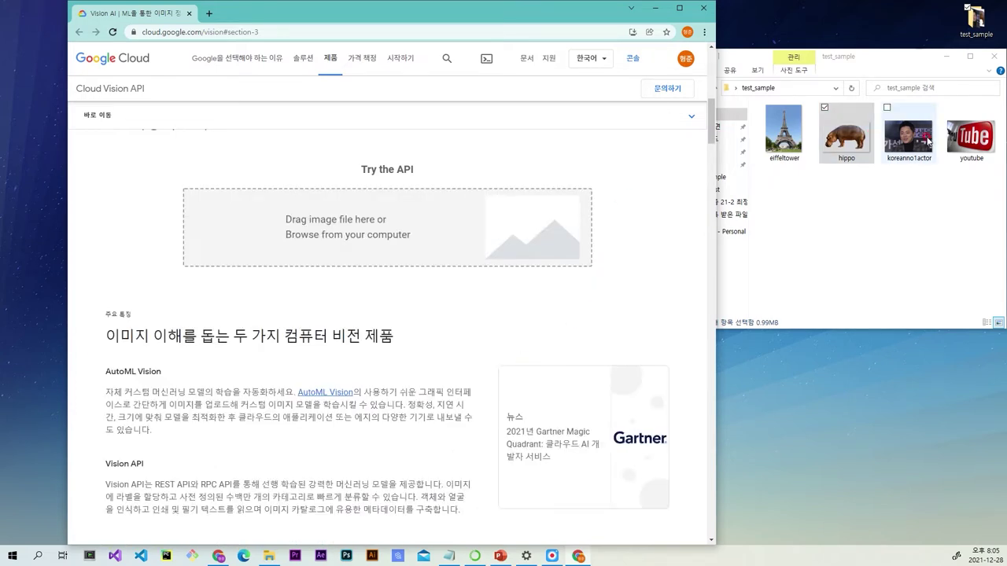
Step: Load koreanno1actor.jpg and review its Faces (Joy Very Likely, 94%) and Text results
drag(928, 140, 337, 235)
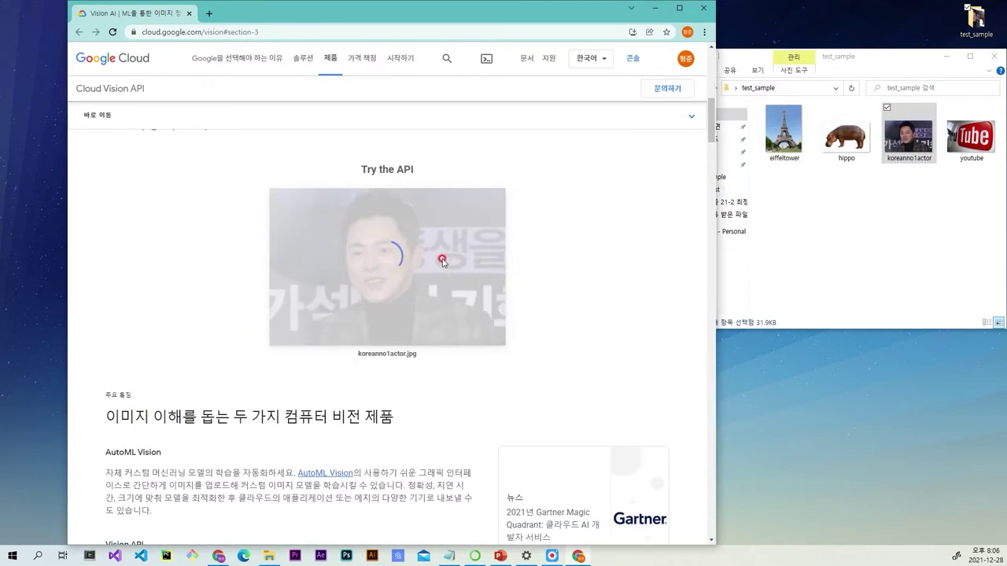
scroll(288, 329, down, 1)
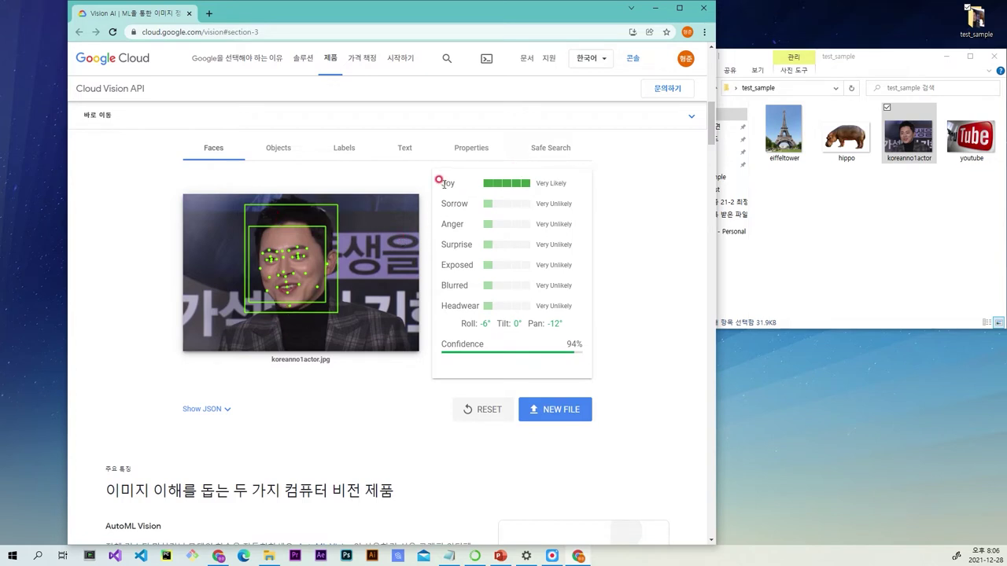
drag(439, 181, 582, 328)
click(582, 329)
click(404, 151)
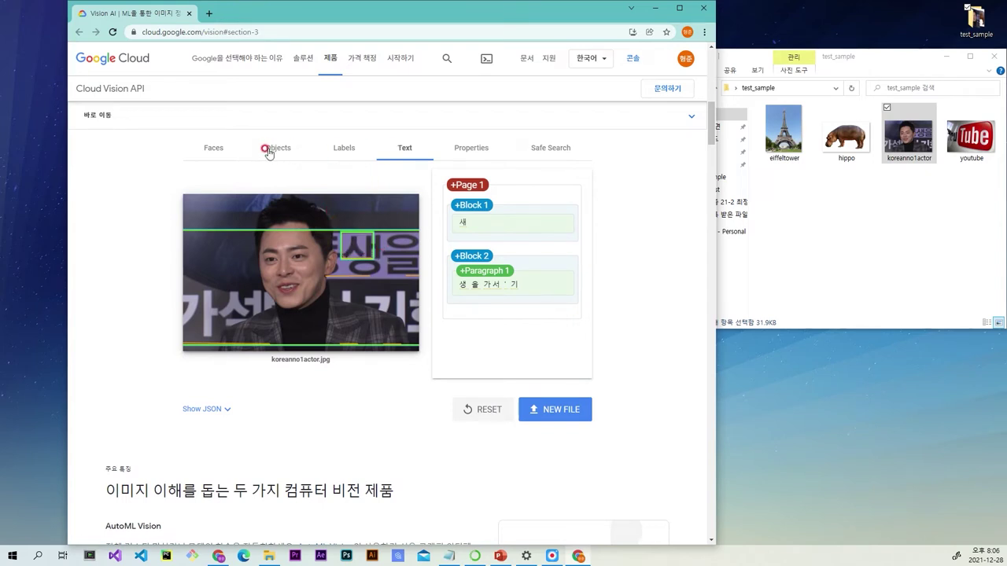
click(209, 154)
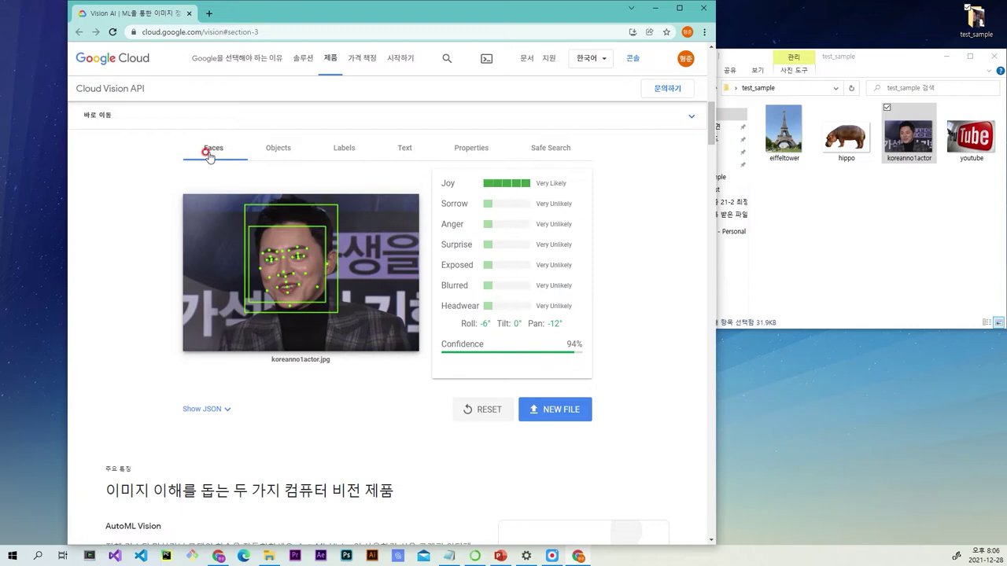
Step: Reset the demo and drop youtube.jpg in for analysis
click(464, 409)
click(838, 175)
drag(971, 138, 372, 190)
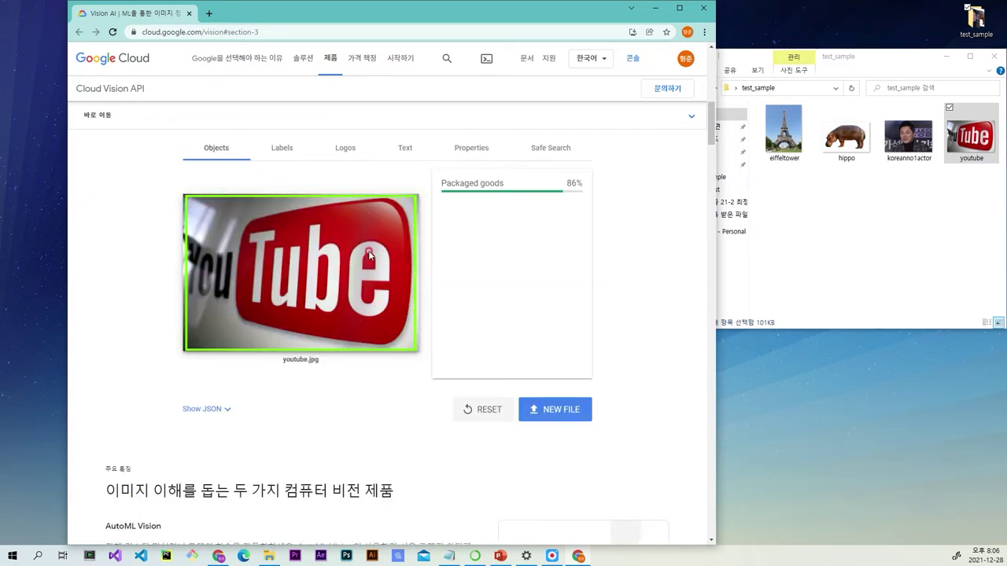
Step: Go through youtube.jpg's Text, Logos, Labels, Objects, Safe Search and Properties results
click(404, 152)
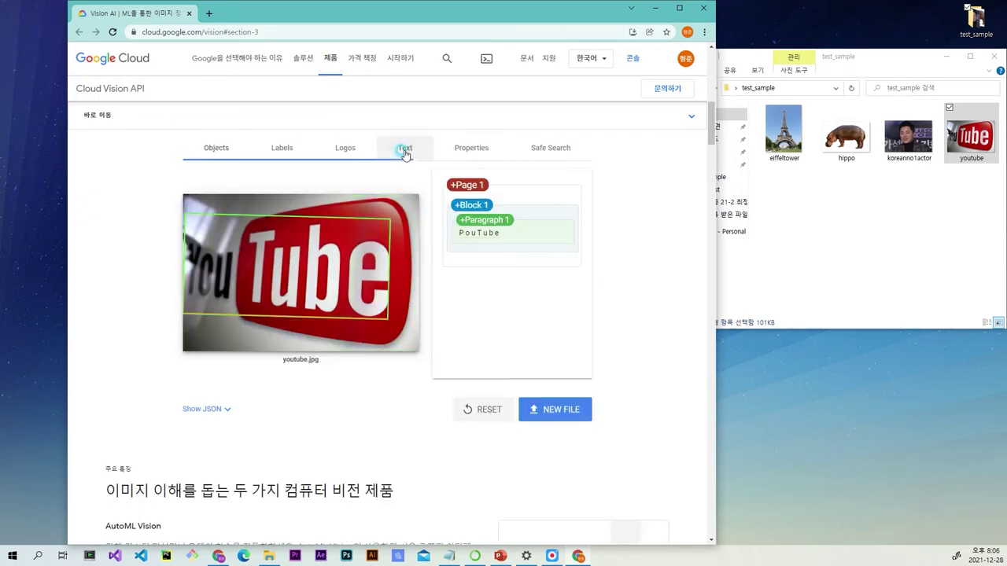
click(348, 151)
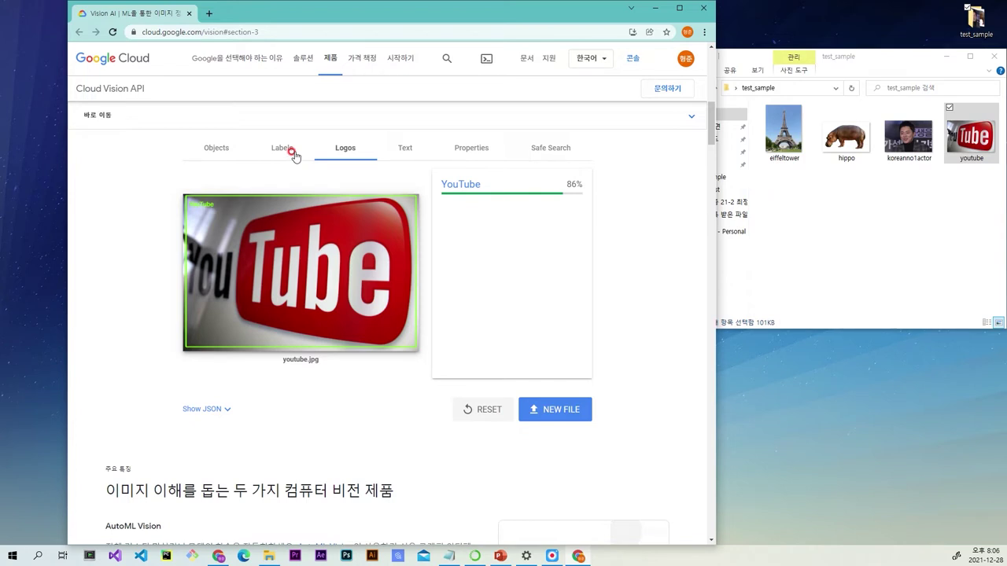
click(398, 149)
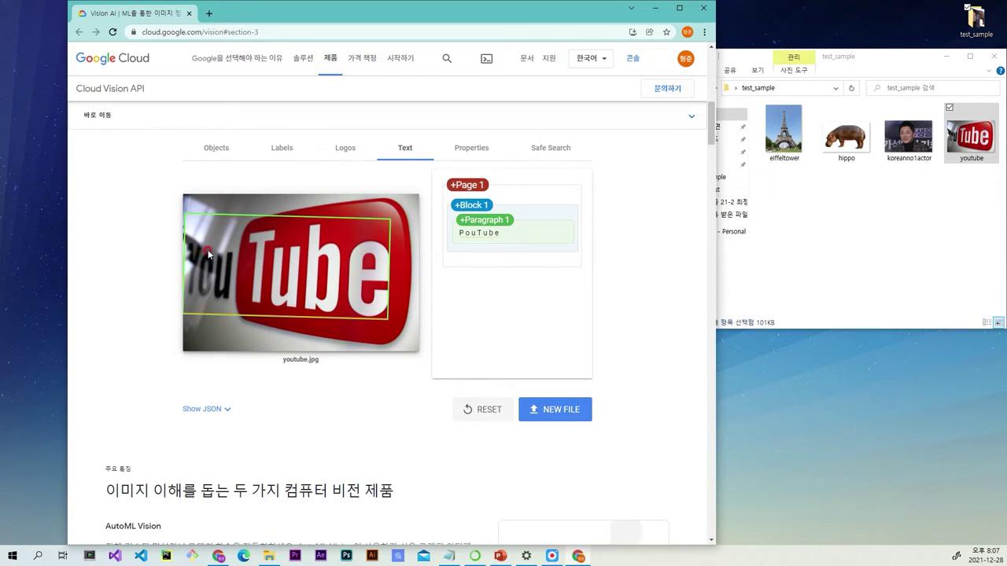
click(306, 136)
click(343, 149)
click(283, 151)
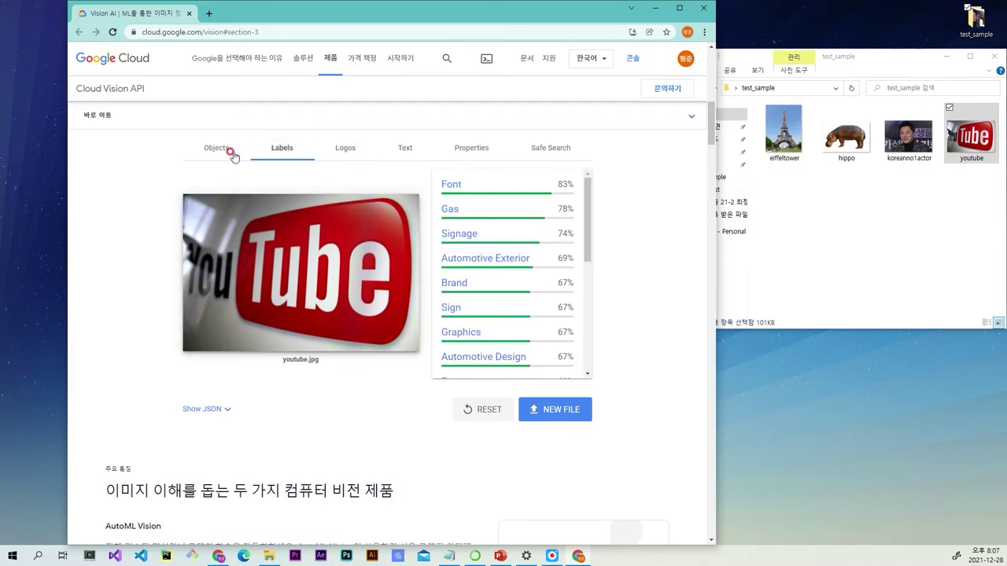
click(221, 147)
click(486, 160)
click(558, 137)
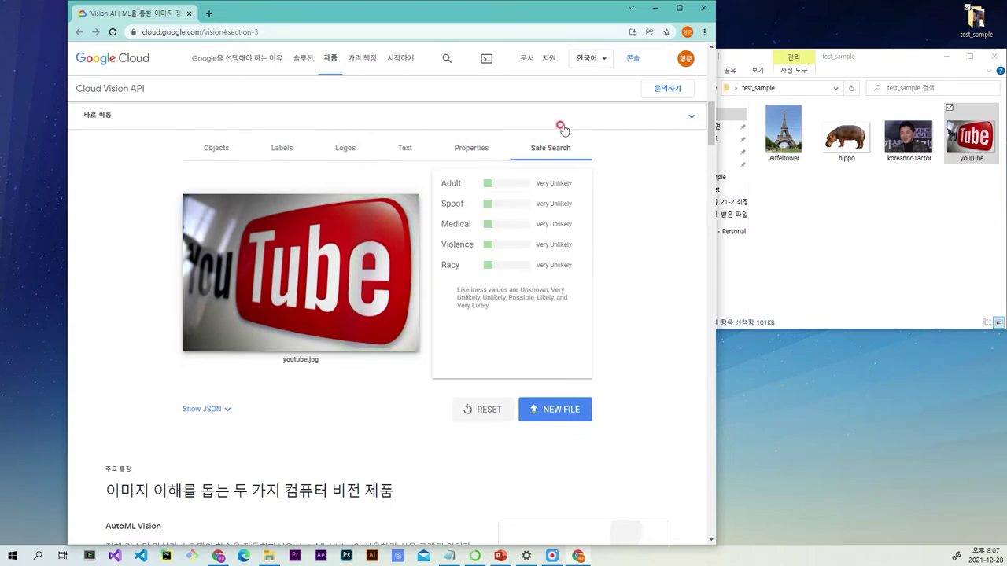
click(484, 148)
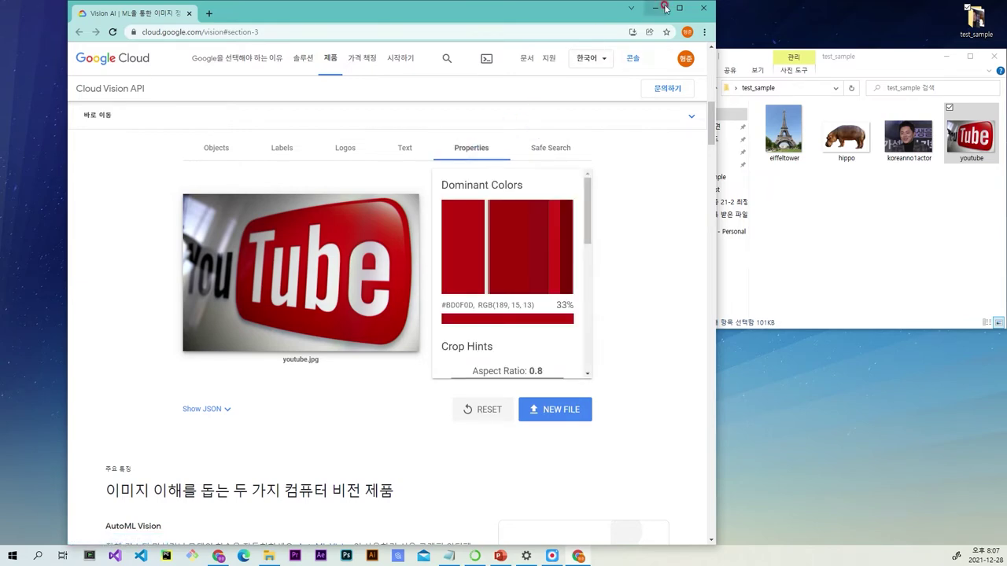
Step: Return to PowerPoint and show slide 5, 'What is Google Vision API'
click(508, 558)
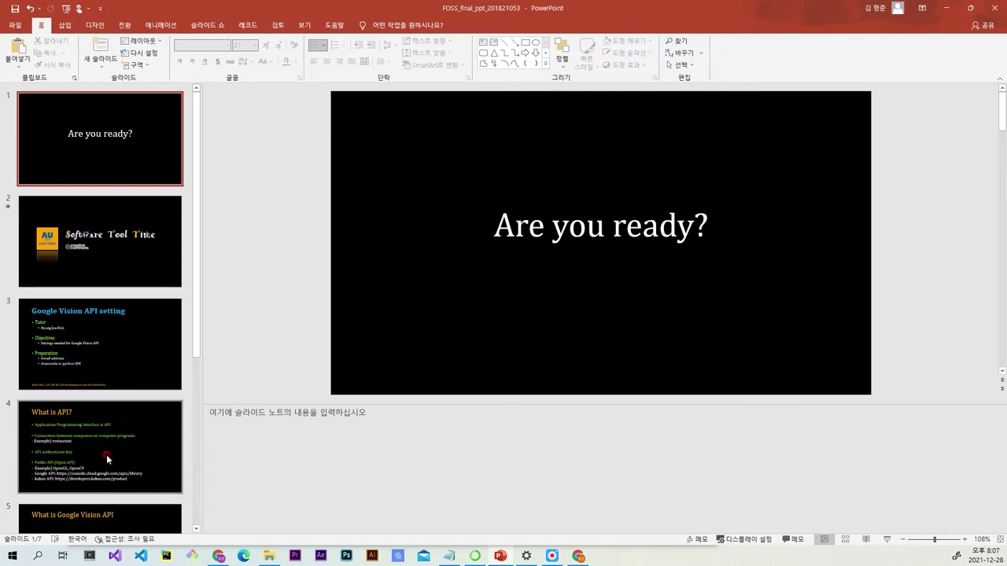
click(101, 411)
scroll(103, 409, down, 3)
click(107, 423)
scroll(106, 425, down, 2)
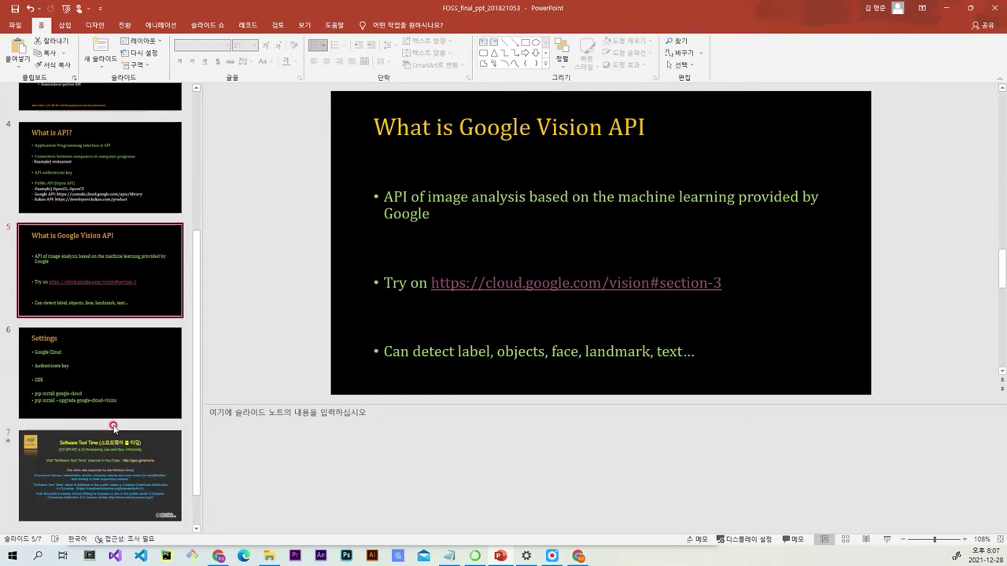
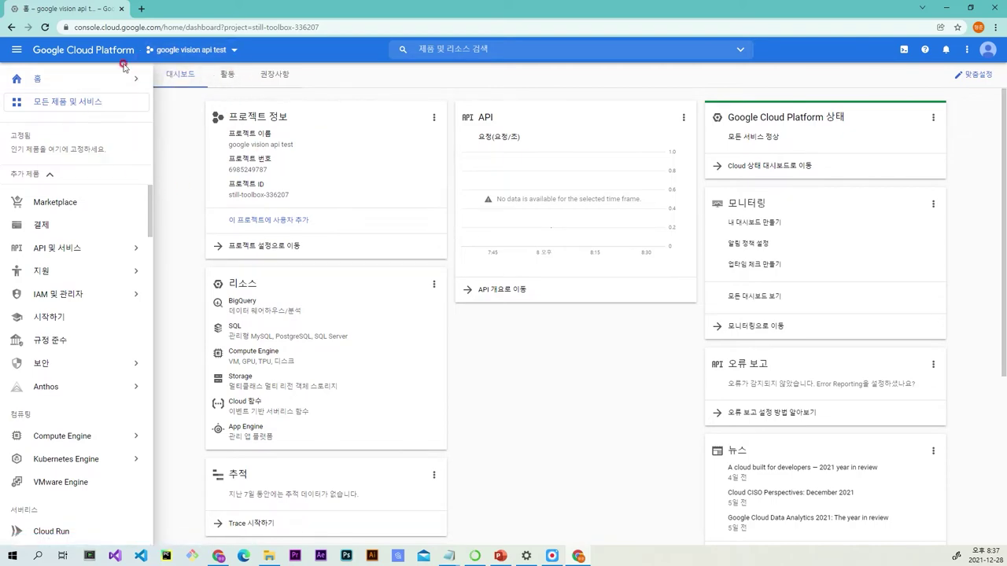
Step: Create a new Google Cloud project named Visionapisettings, with project ID visionapisettings
click(233, 50)
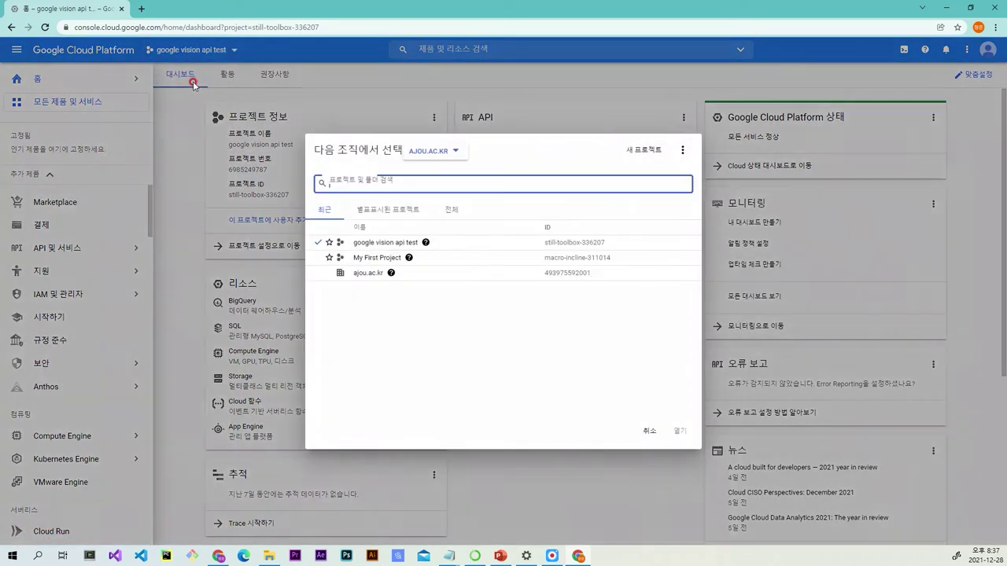
click(638, 153)
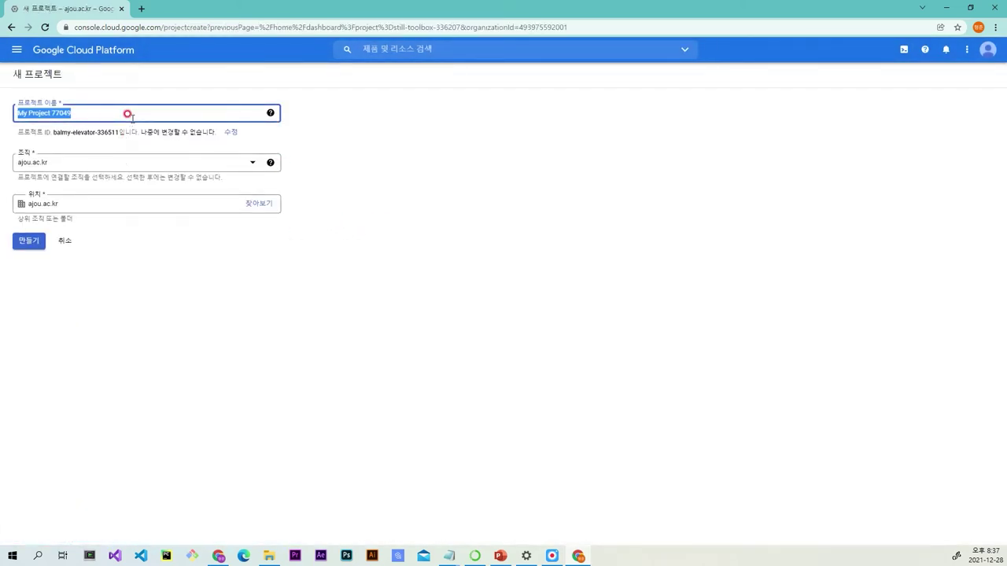
key(BackSpace)
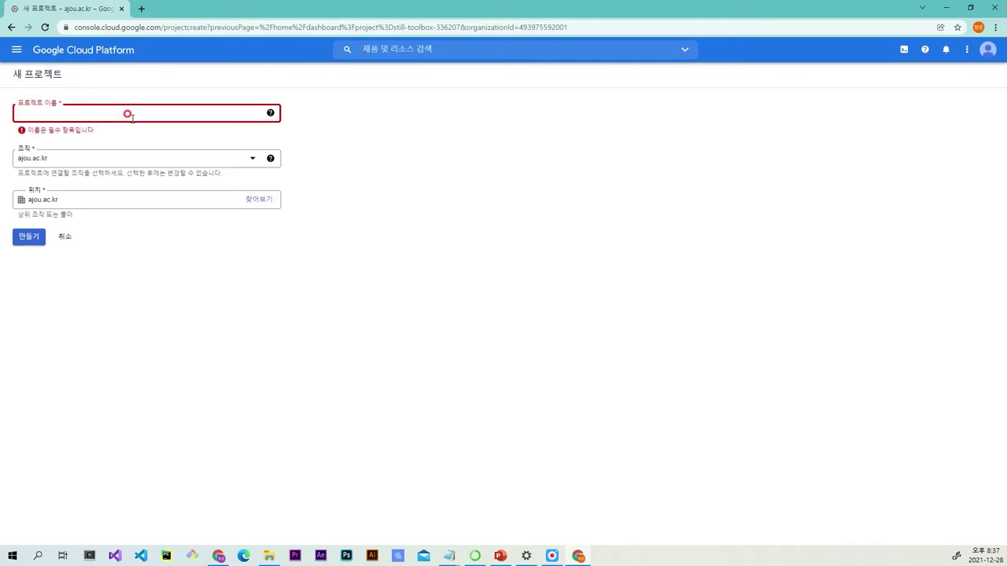
text(vis)
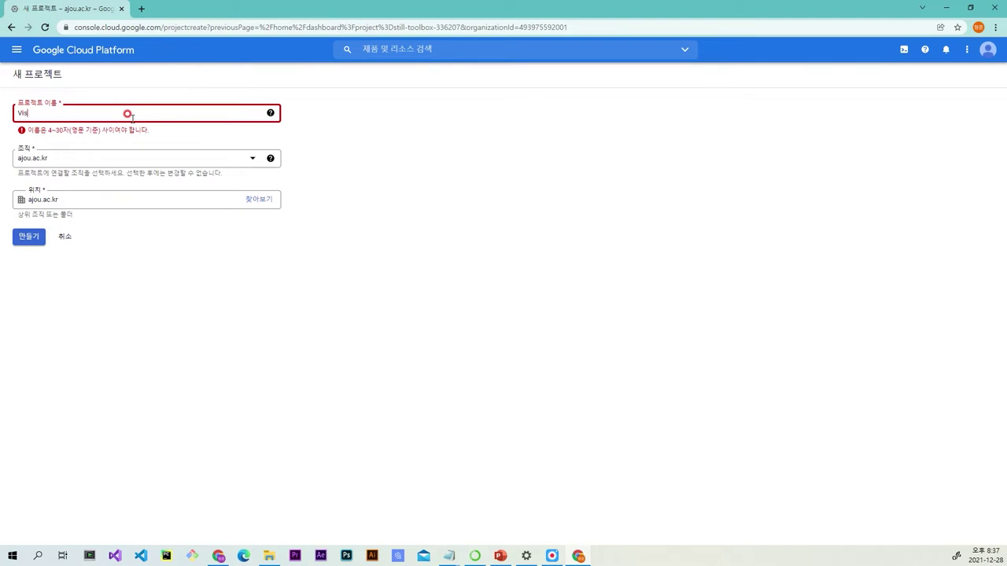
text(ion)
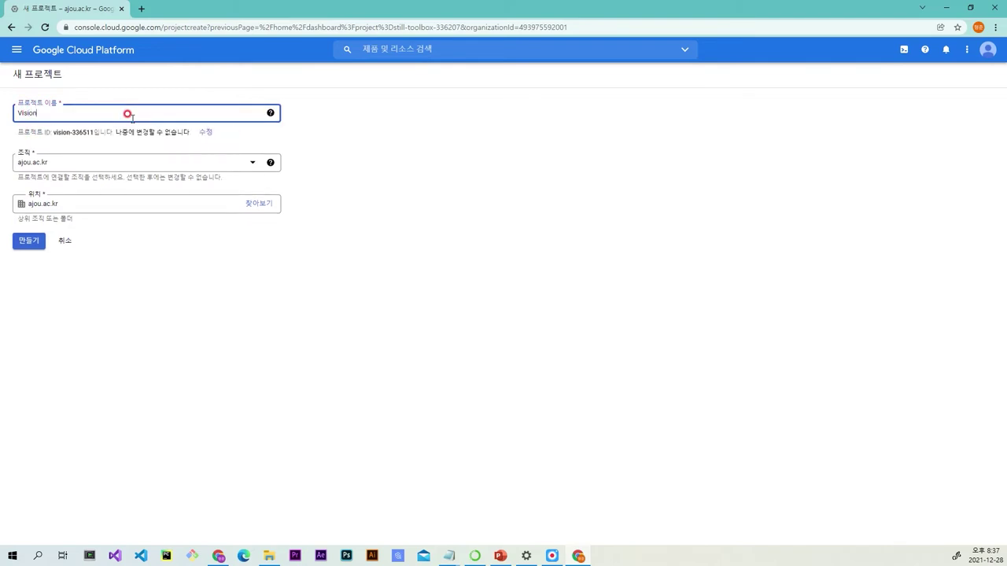
text(api_)
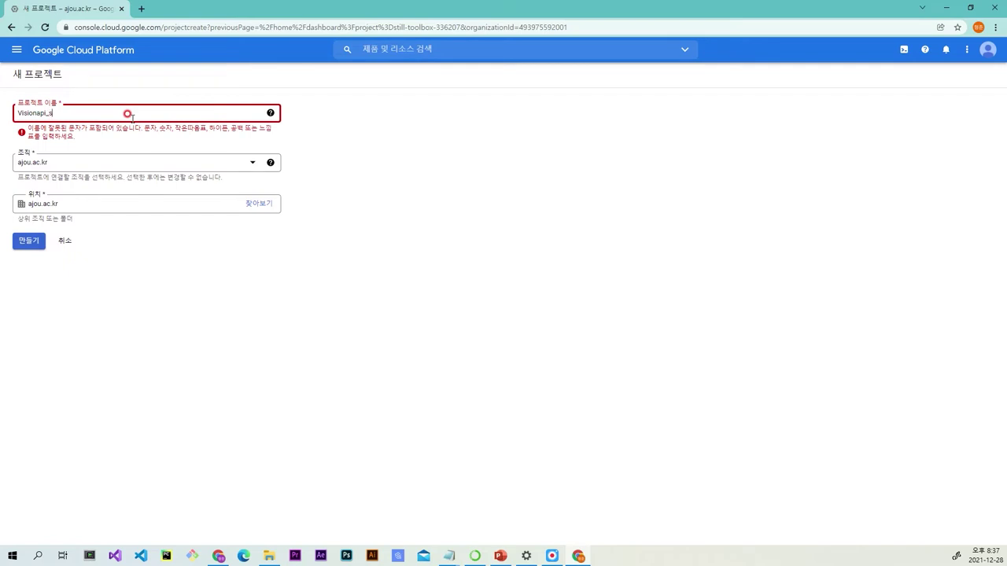
text(s)
key(BackSpace)
key(BackSpace)
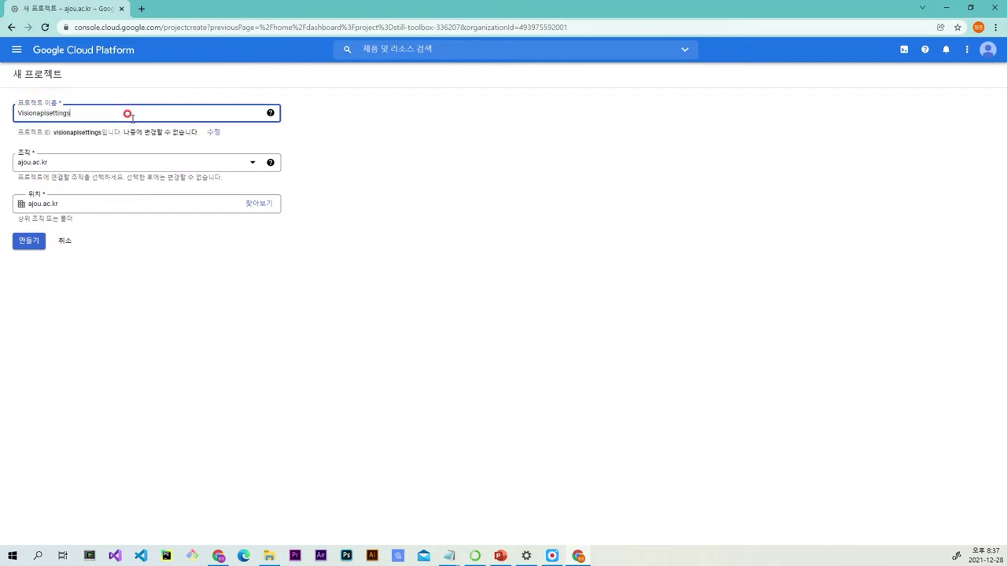
click(29, 243)
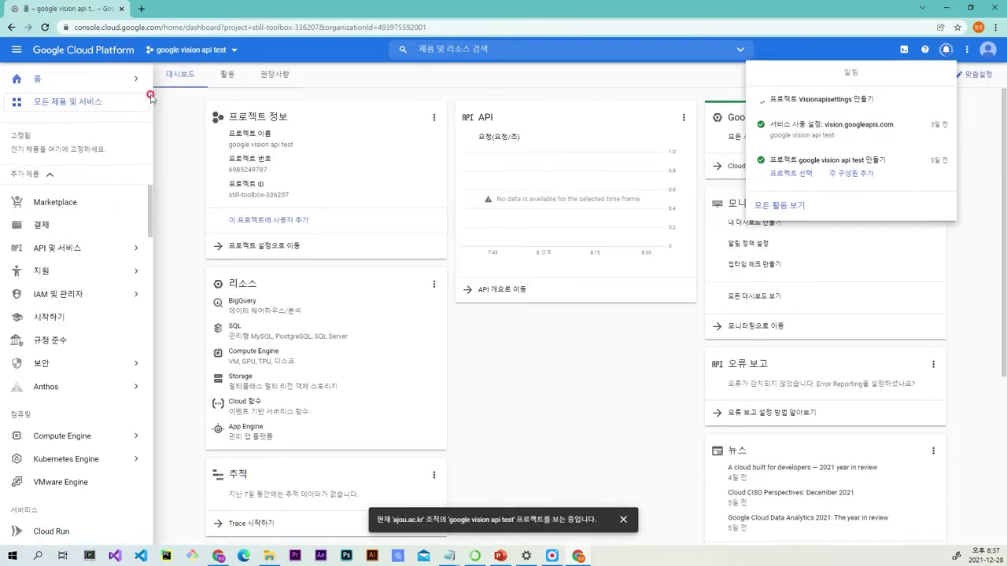
Step: Dismiss the notifications and switch the console to the Visionapisettings project
click(213, 52)
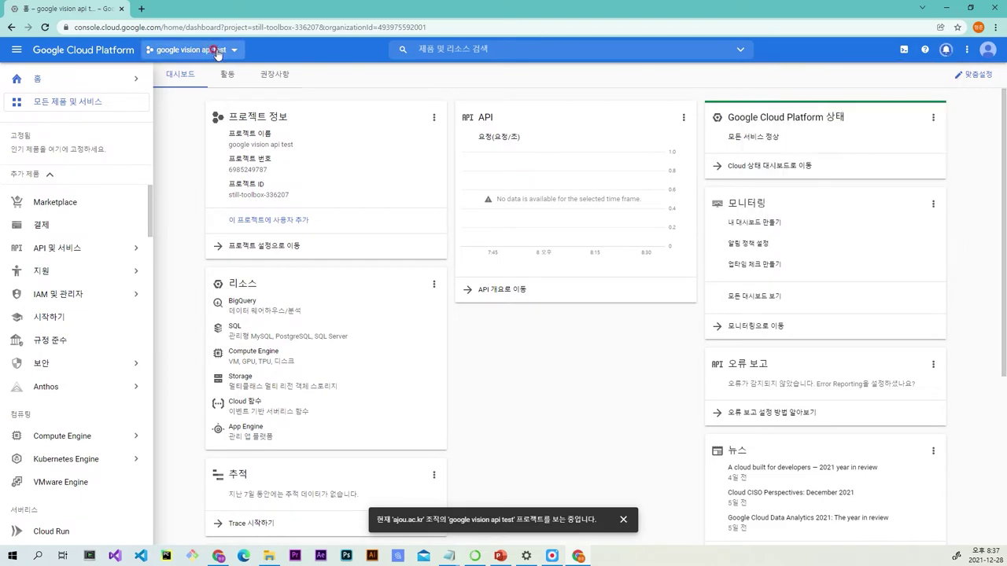
click(213, 52)
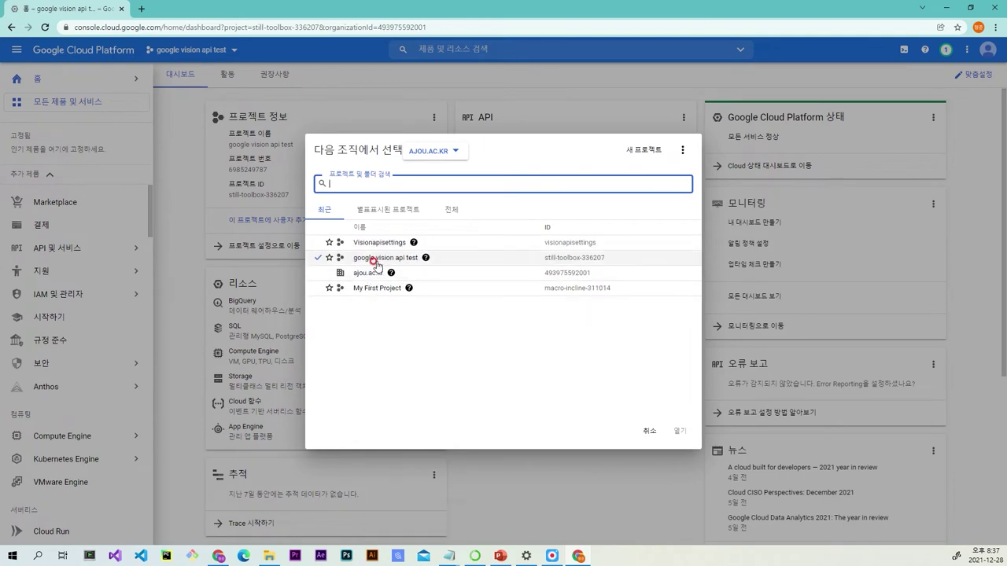
click(381, 243)
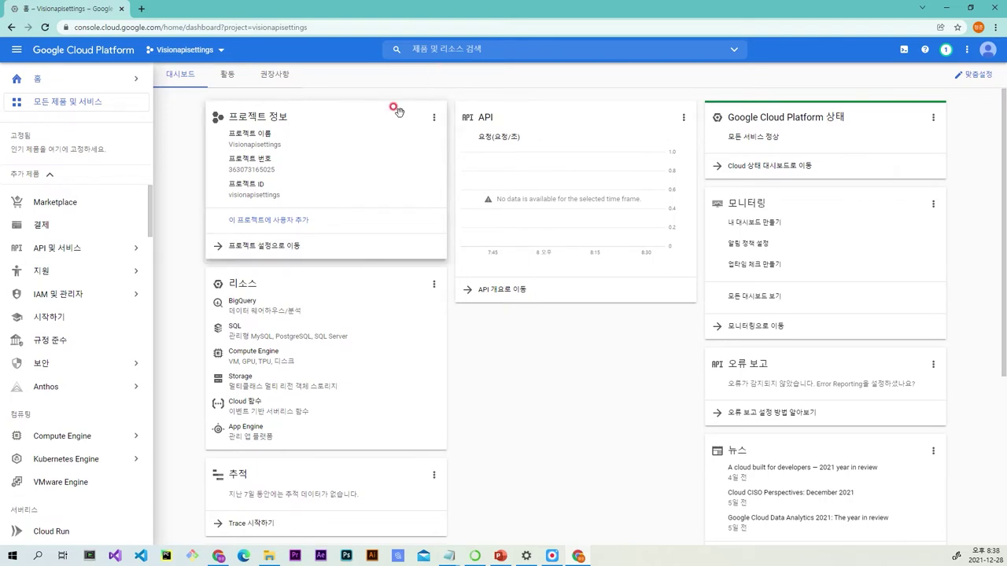
Step: Search for 'cloud vision api' and open the Cloud Vision API Marketplace page
click(484, 47)
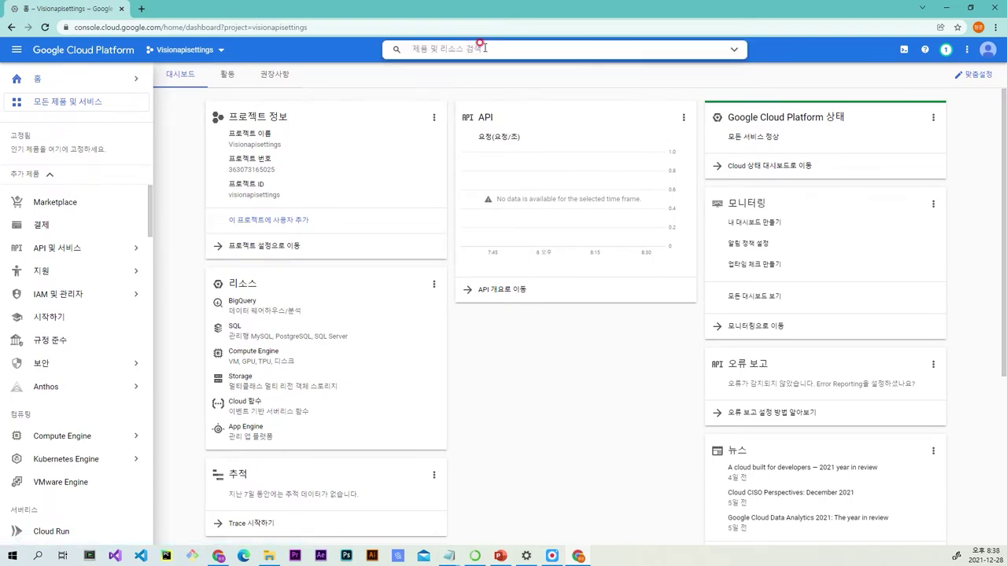
text(cloud vision )
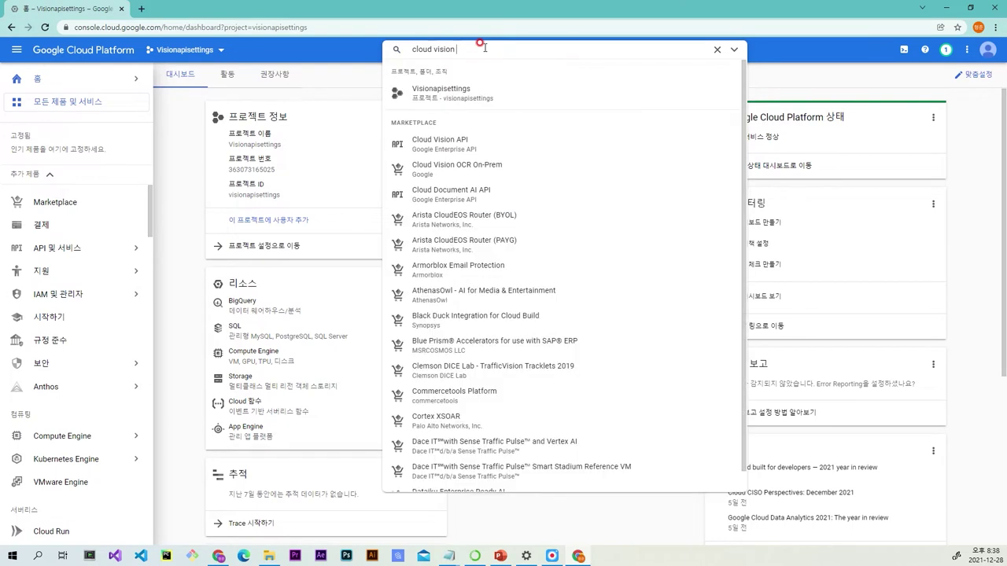
text(api)
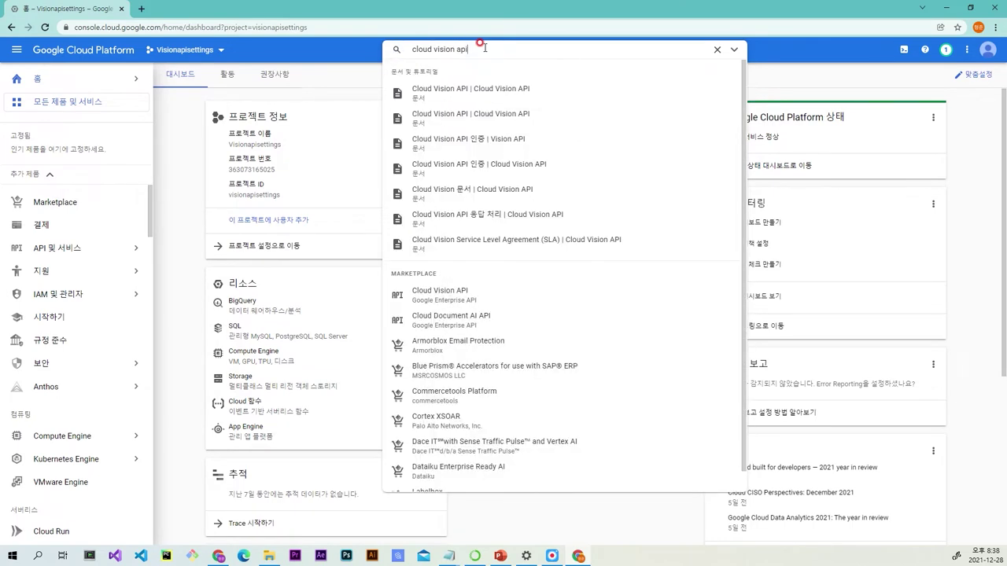
scroll(539, 260, down, 1)
scroll(472, 268, up, 1)
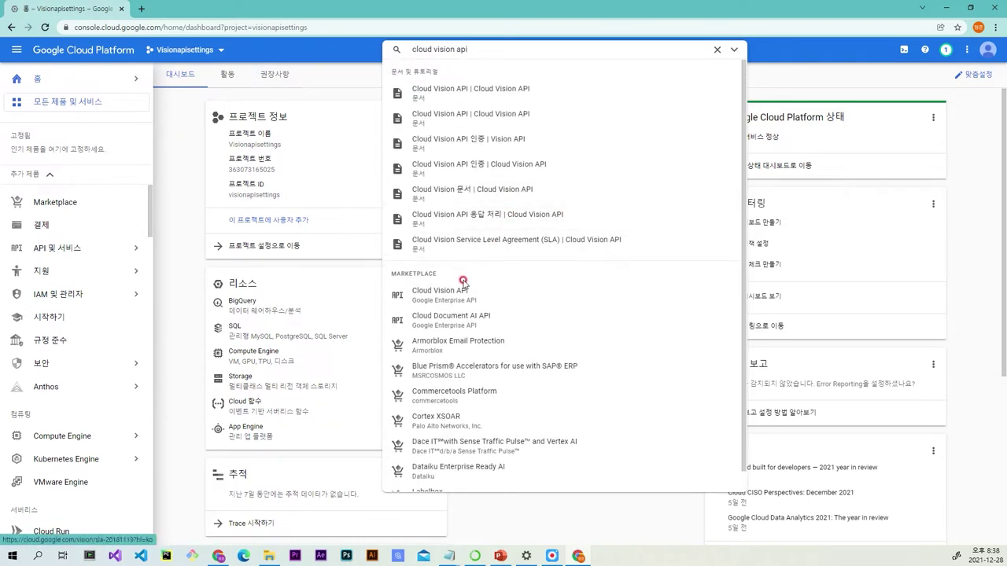
click(449, 291)
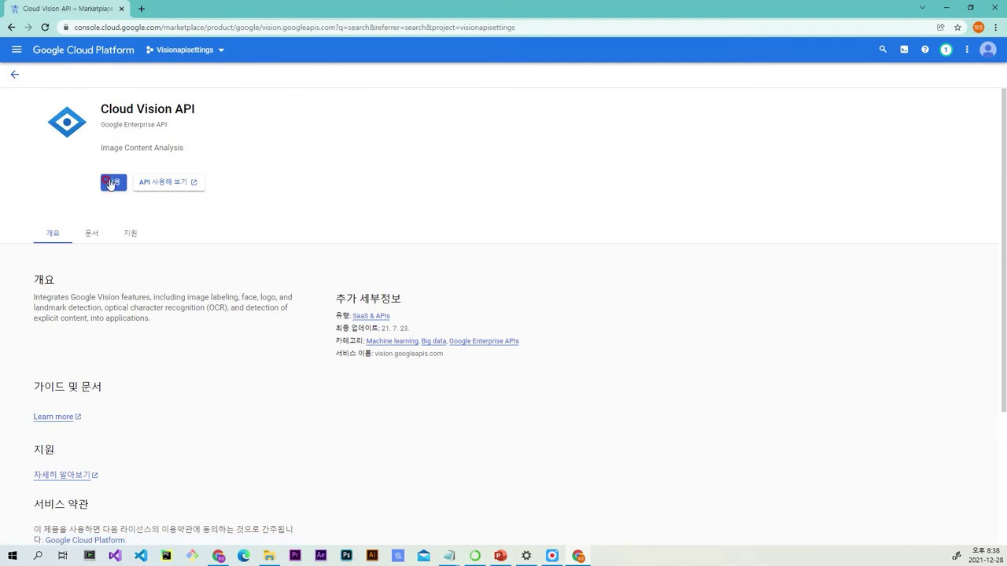
Step: Enable the Cloud Vision API and go to its credentials page
click(111, 190)
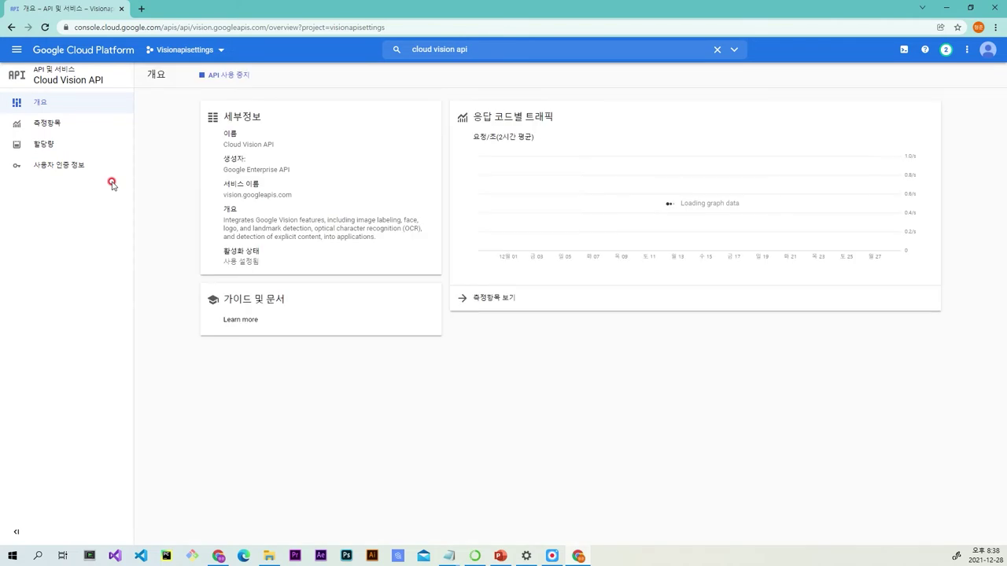
click(67, 167)
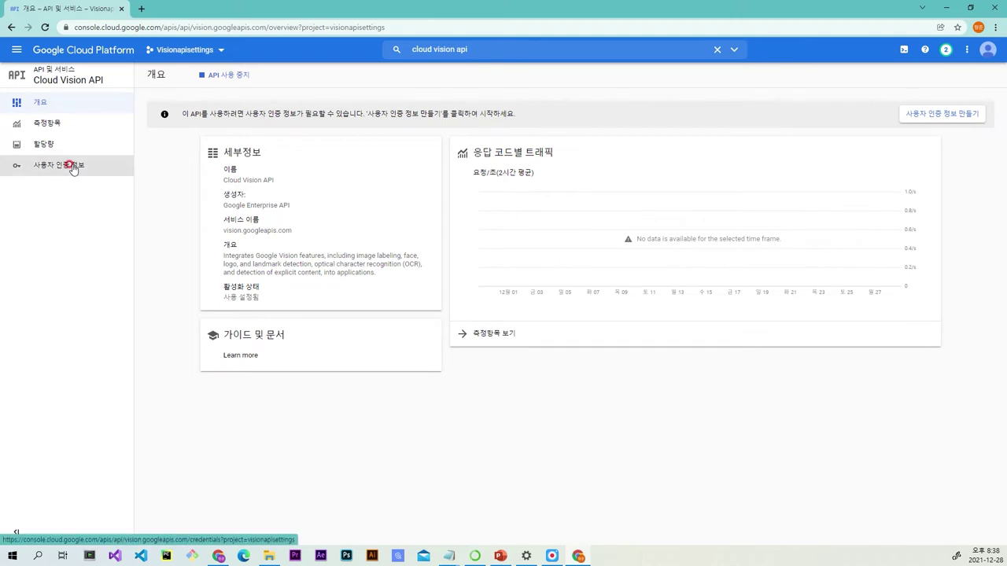
click(72, 167)
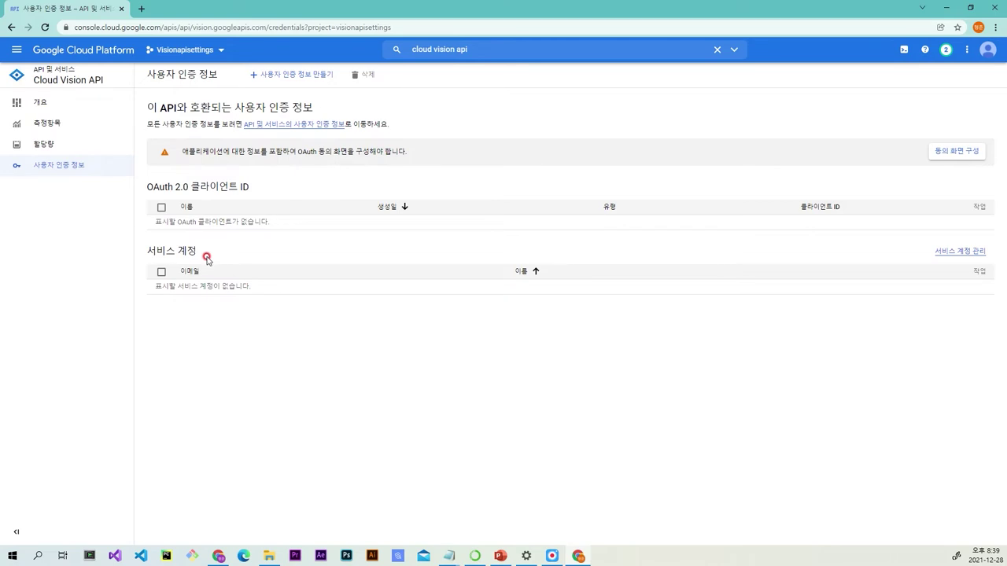
Step: Create a service account named visionapisettings from the credentials menu
click(286, 76)
click(271, 126)
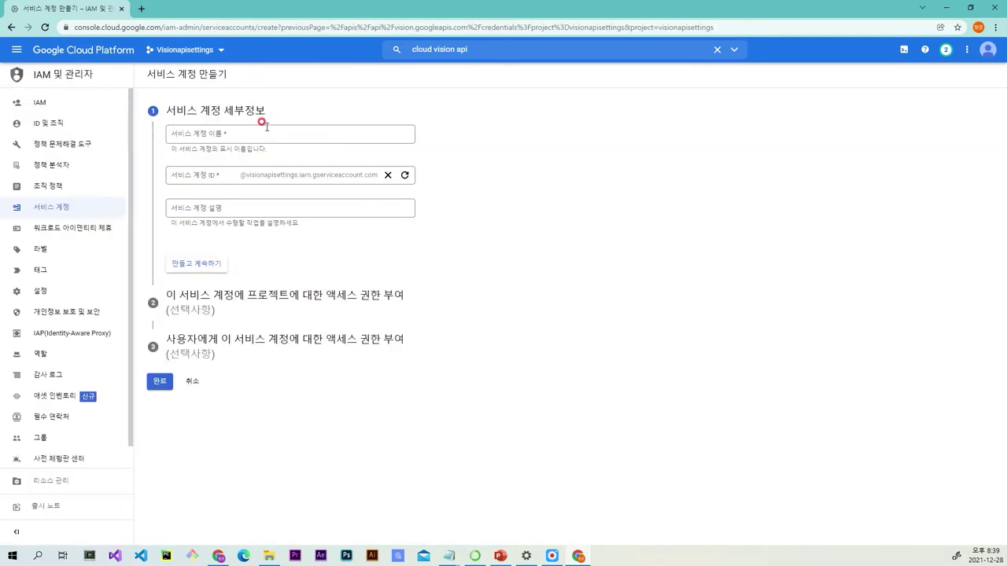
click(241, 135)
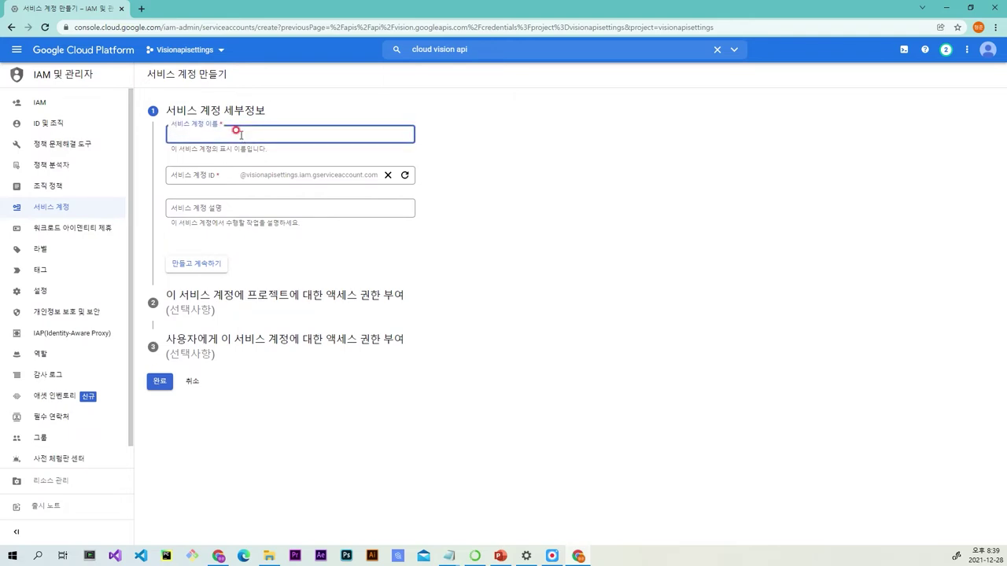
text(visiontestapi)
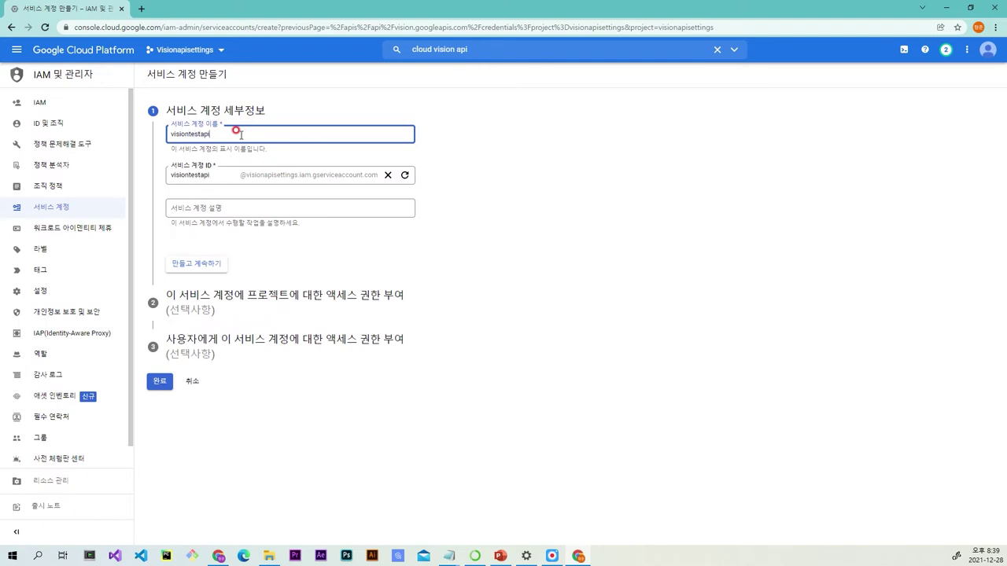
key(BackSpace)
key(BackSpace)
key(BackSpace)
key(BackSpace)
key(BackSpace)
click(487, 232)
click(214, 272)
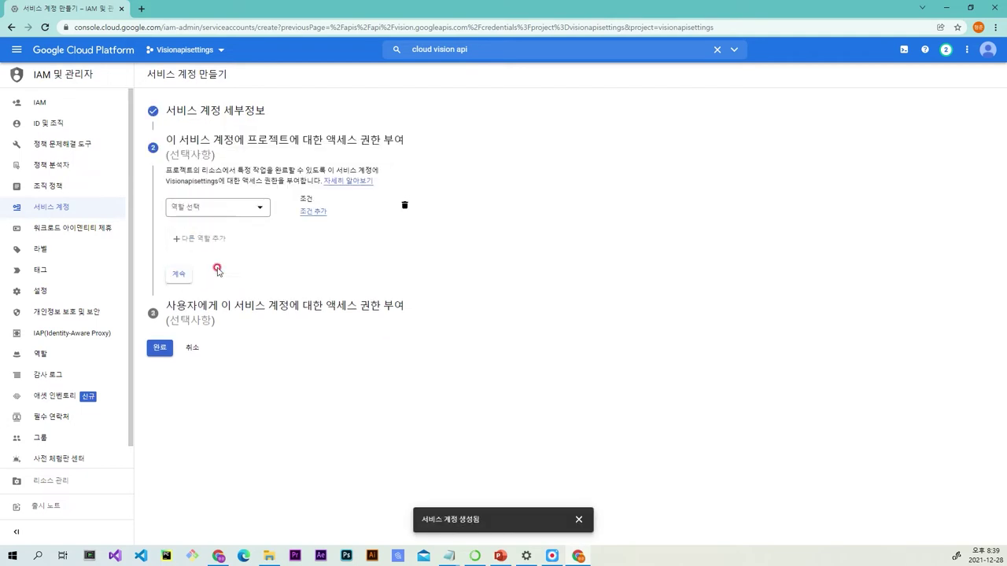
Step: Grant the service account the Owner (소유자) role and continue
click(232, 207)
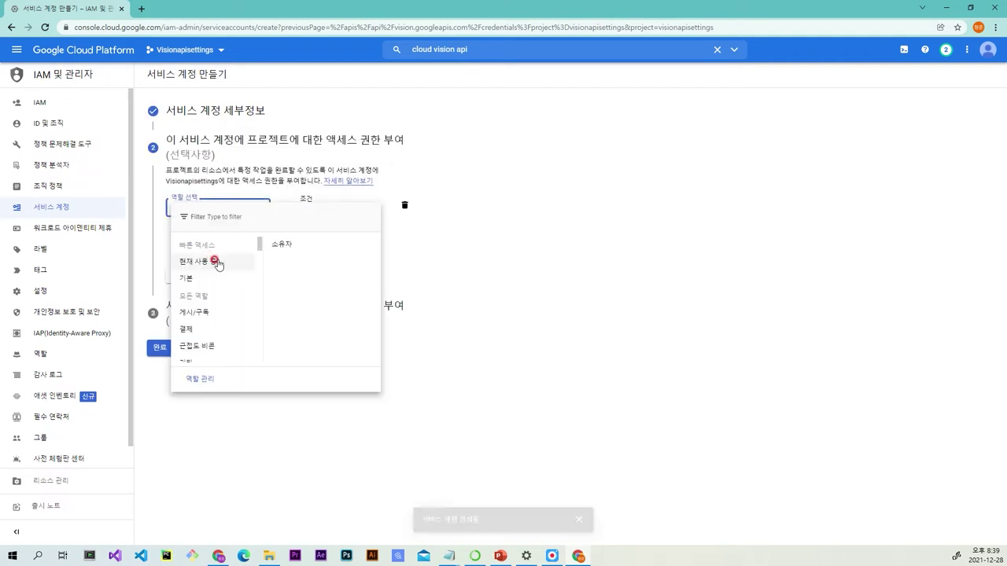
click(282, 244)
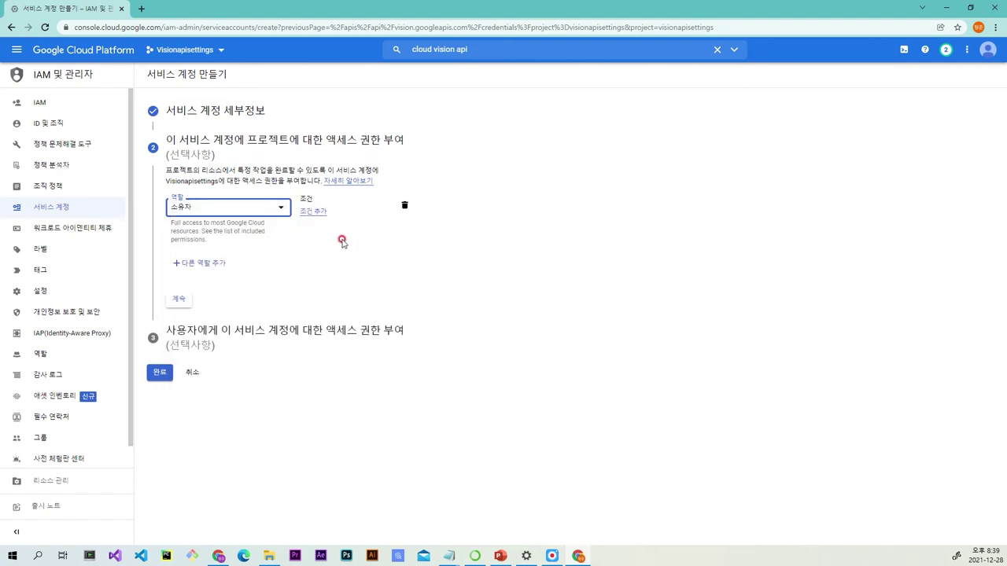
click(184, 300)
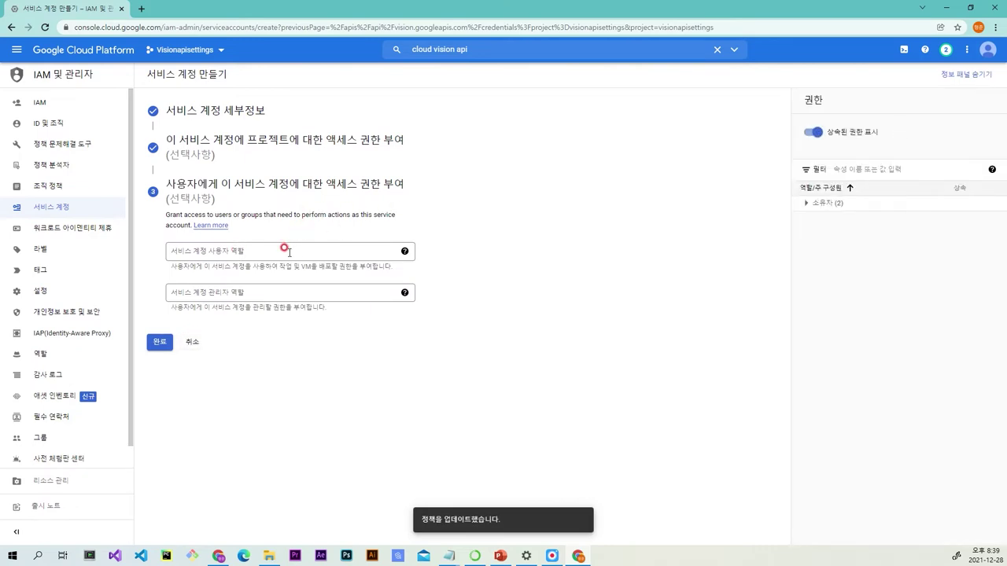
Step: Finish the wizard so the visionapisettings service account appears in the credentials list
click(164, 353)
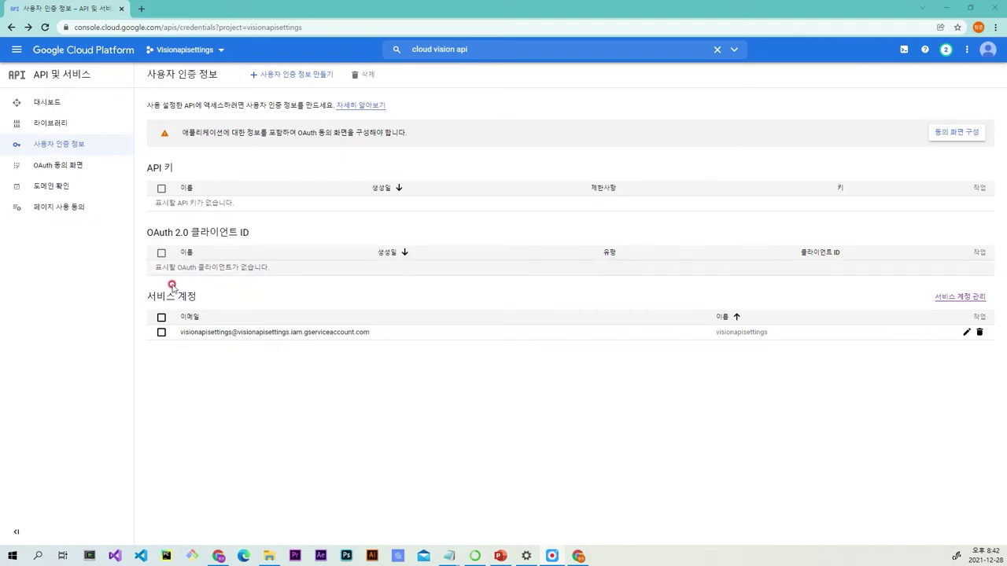
Step: Create and download a new JSON private key for the visionapisettings service account
click(217, 340)
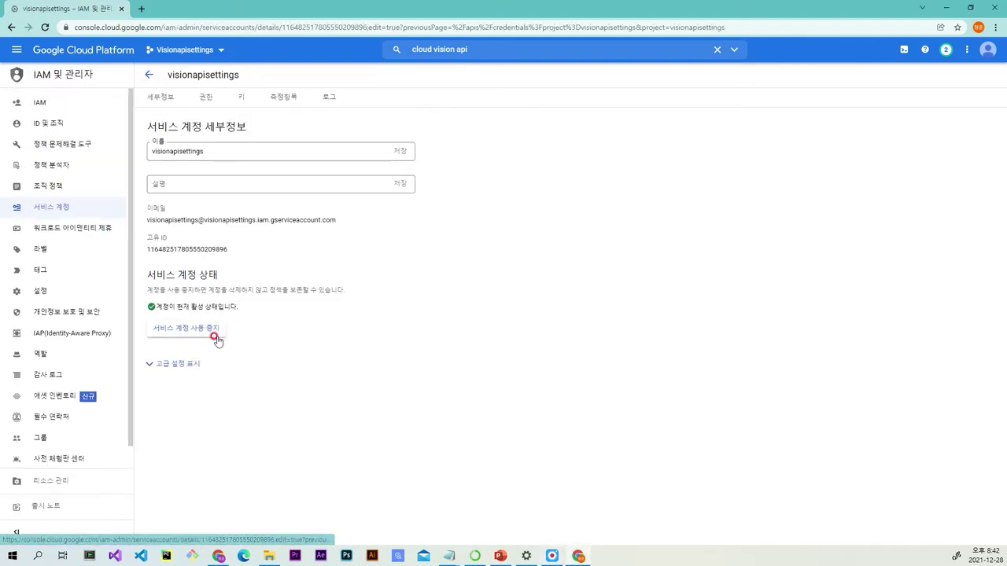
click(236, 98)
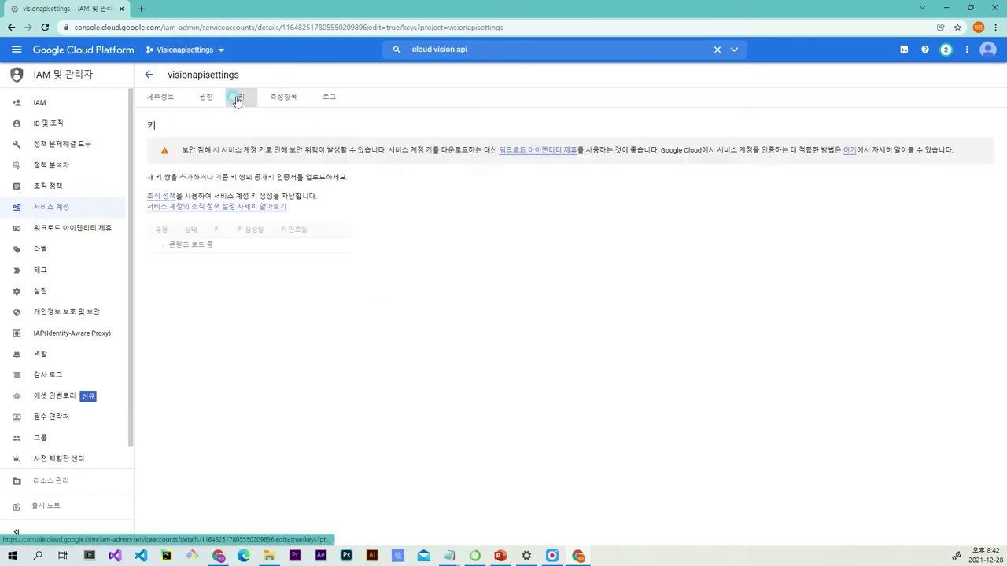
click(166, 229)
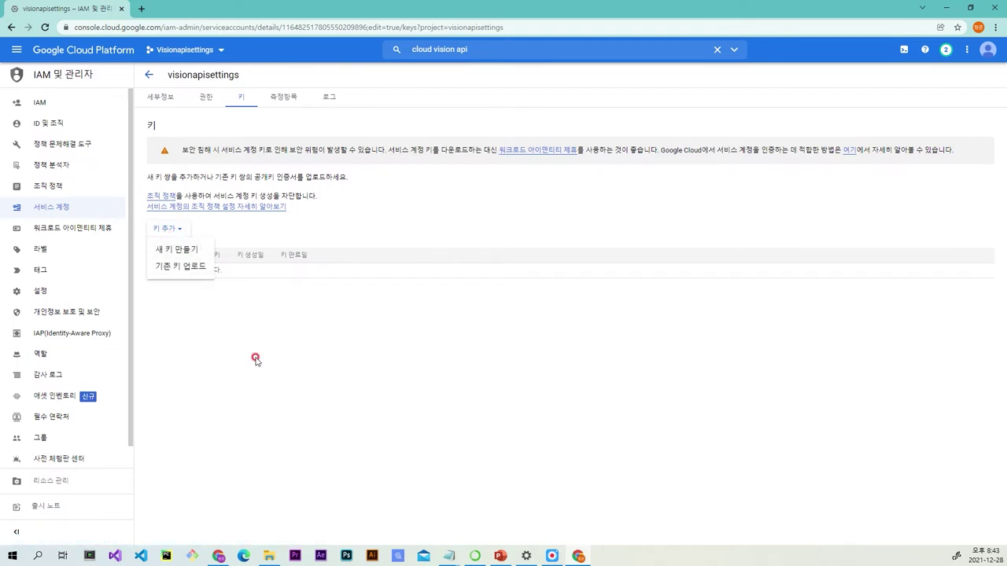
click(199, 254)
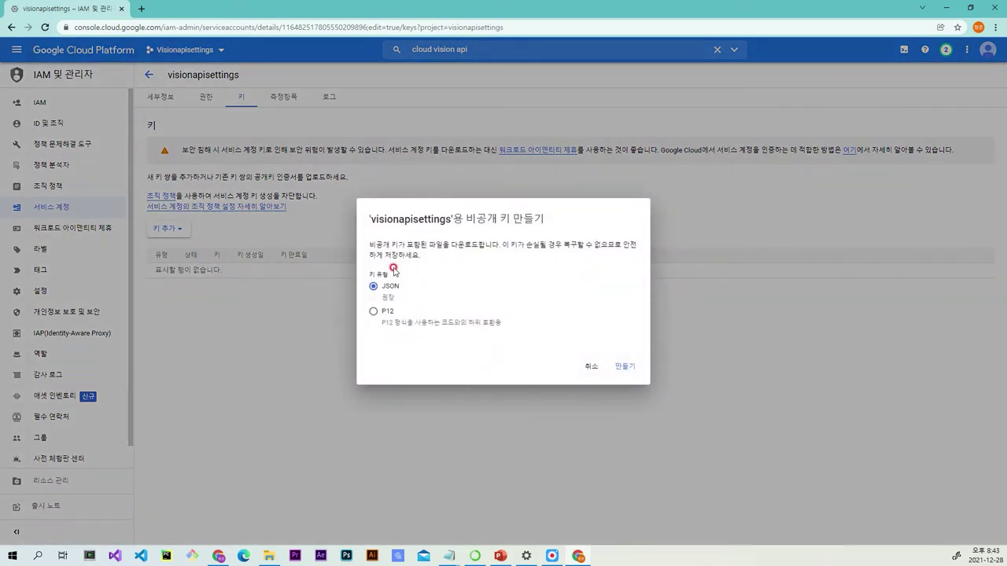
click(634, 371)
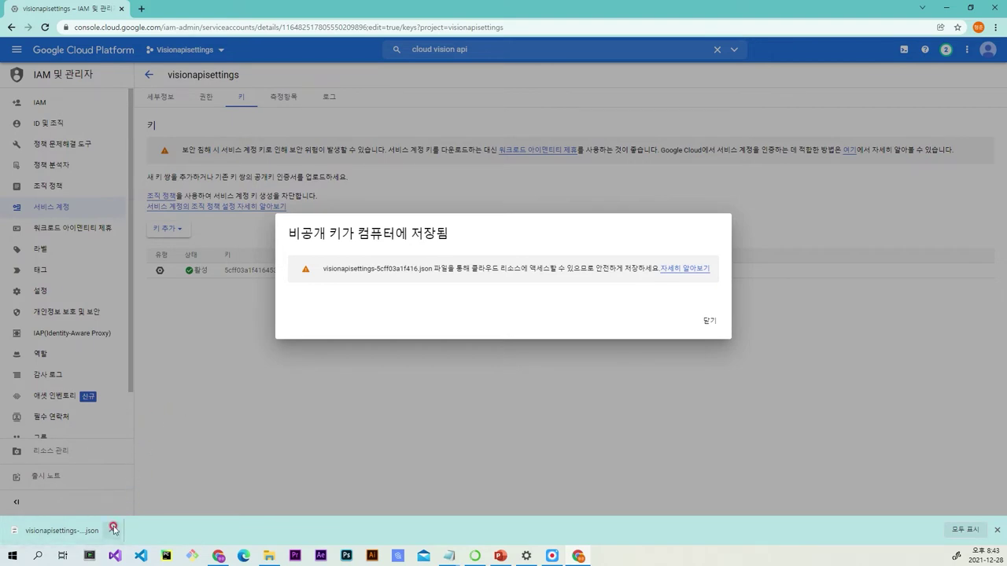
Step: Close the key-saved notice, check the JSON file on the desktop, and bring up the PowerPoint Settings slide
click(708, 321)
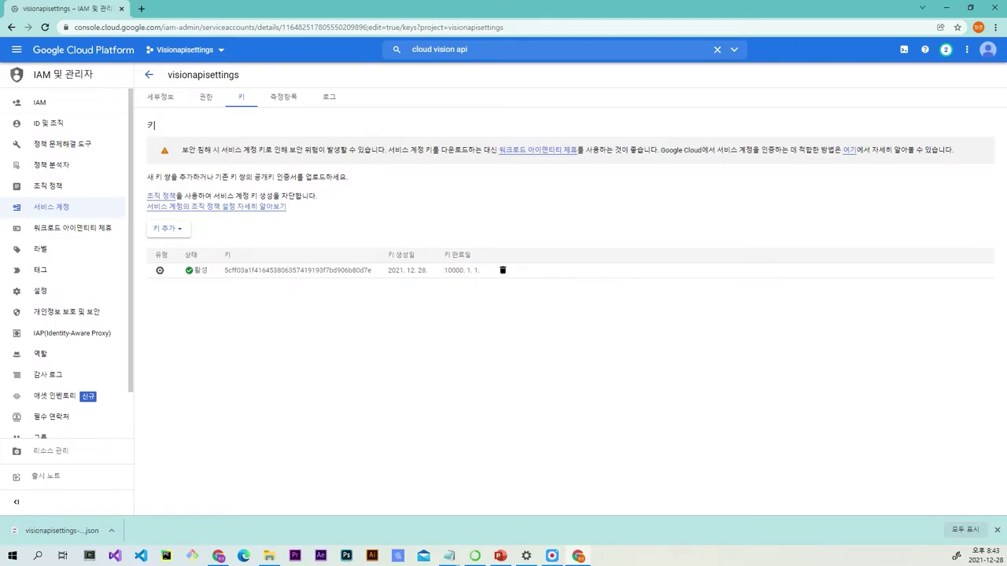
key(super+d)
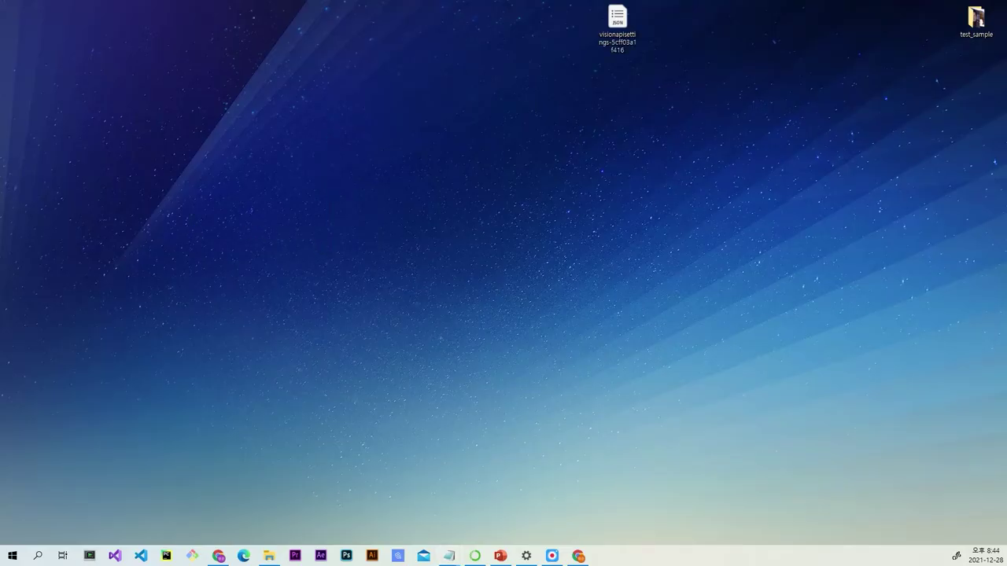
click(537, 206)
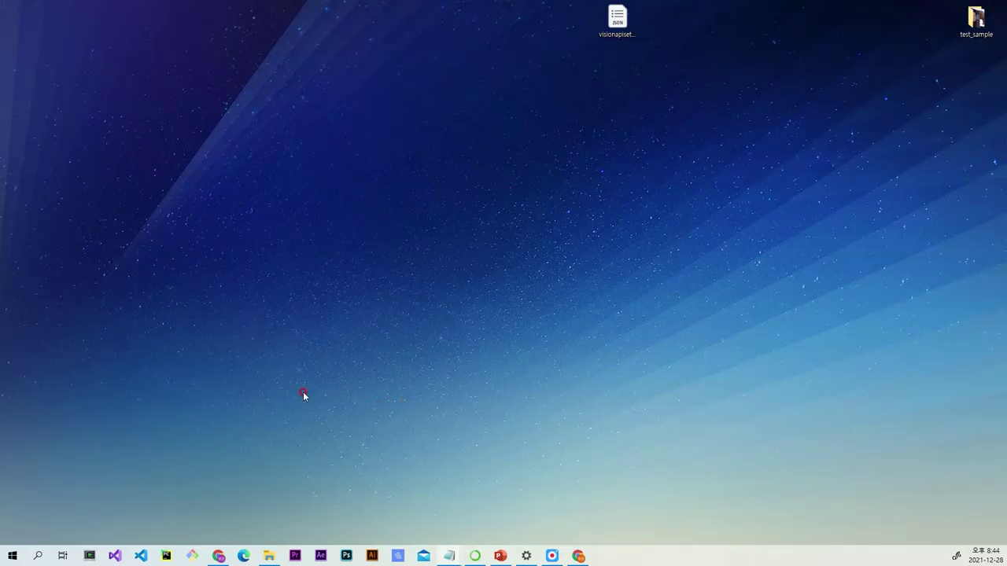
key(alt+Tab)
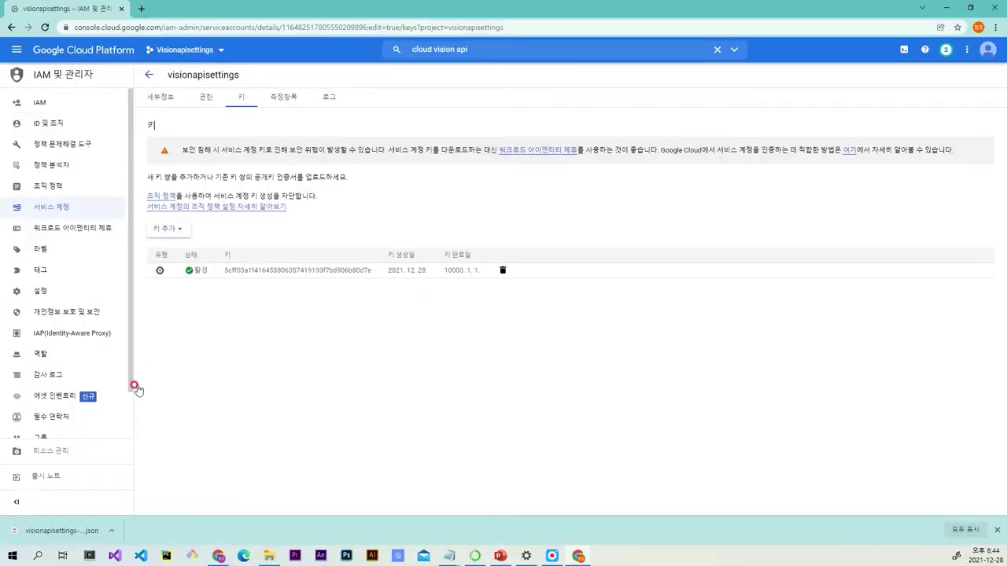
click(499, 556)
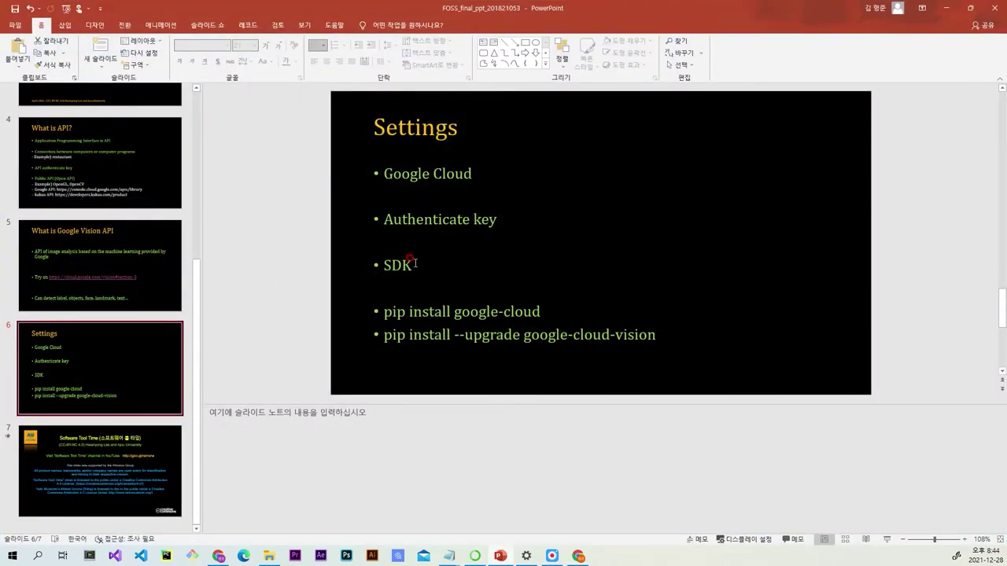
Step: Minimize PowerPoint to return to the visionapisettings Keys page
click(944, 7)
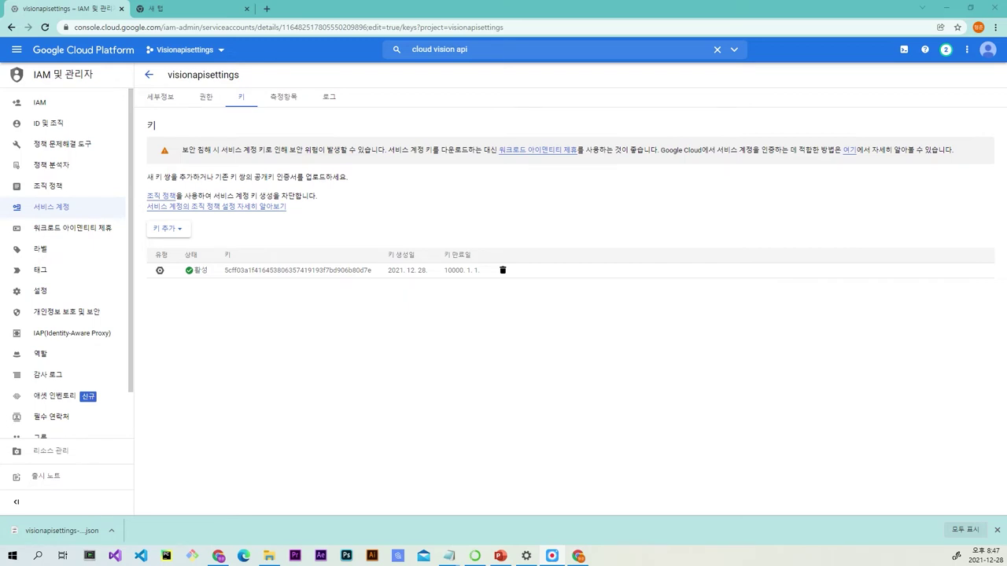
Step: Open the Windows environment variables list through the 시스템 환경 변수 편집 search
key(super)
text(시스템)
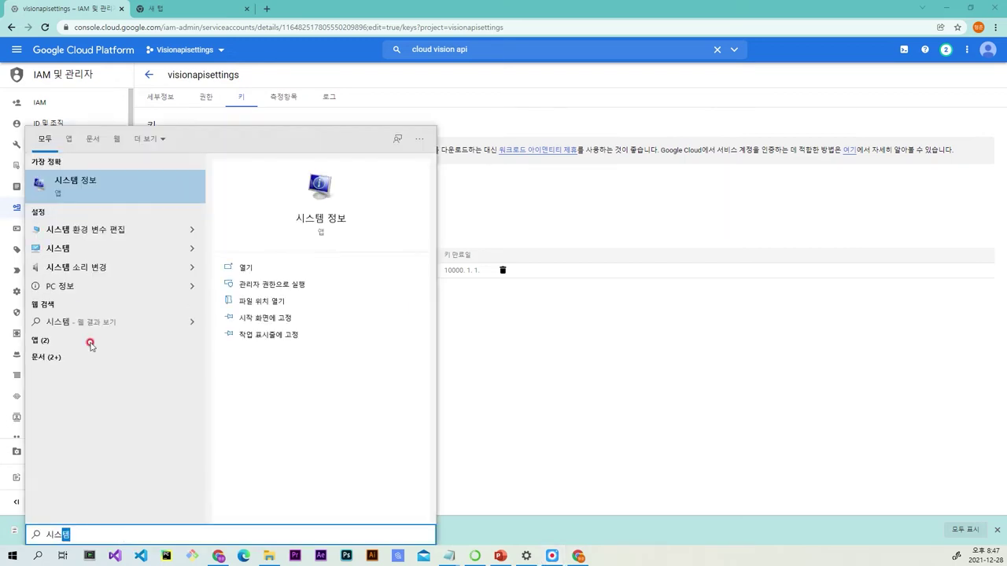
click(122, 230)
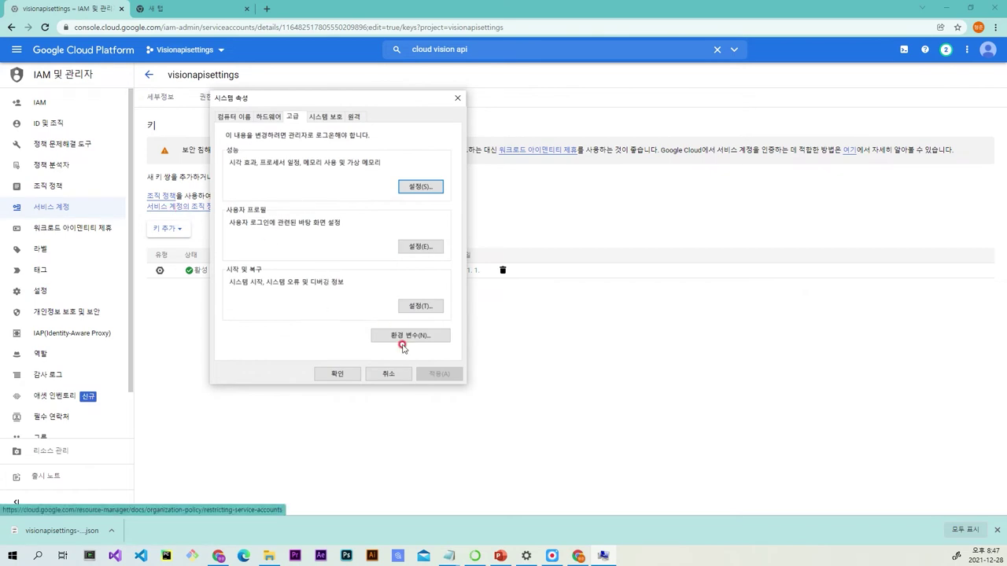
click(411, 336)
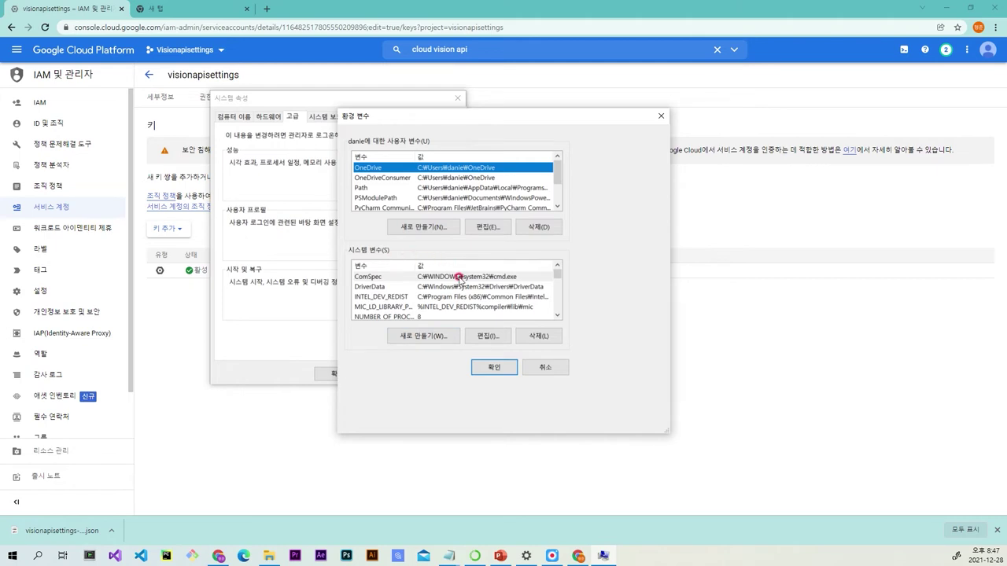
Step: Start a new system variable named GOOGLE_APPLICATION_CREDENTIALS, then reveal the desktop and move the JSON key icon
click(419, 344)
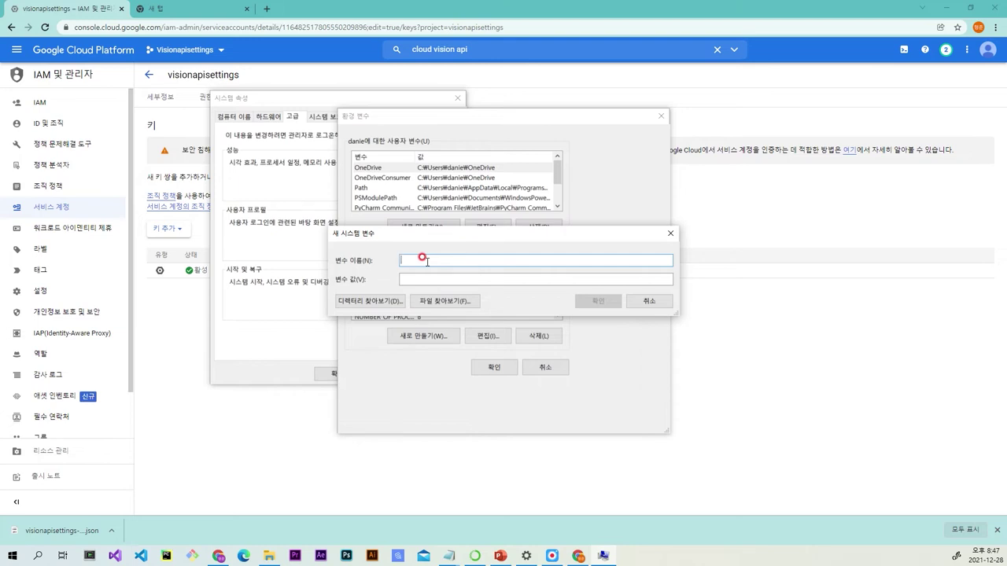
text(GOOGLE_APPLICATION_CREDENTIALS)
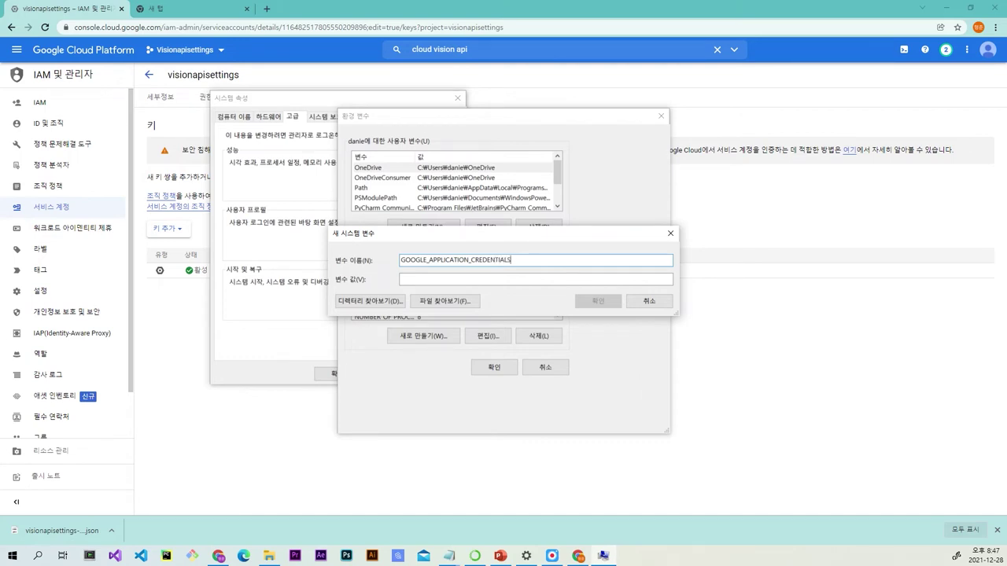
click(503, 279)
click(946, 7)
drag(617, 20, 855, 73)
Step: Copy the JSON key file's Desktop folder location from its Properties into the new variable's value
right_click(856, 75)
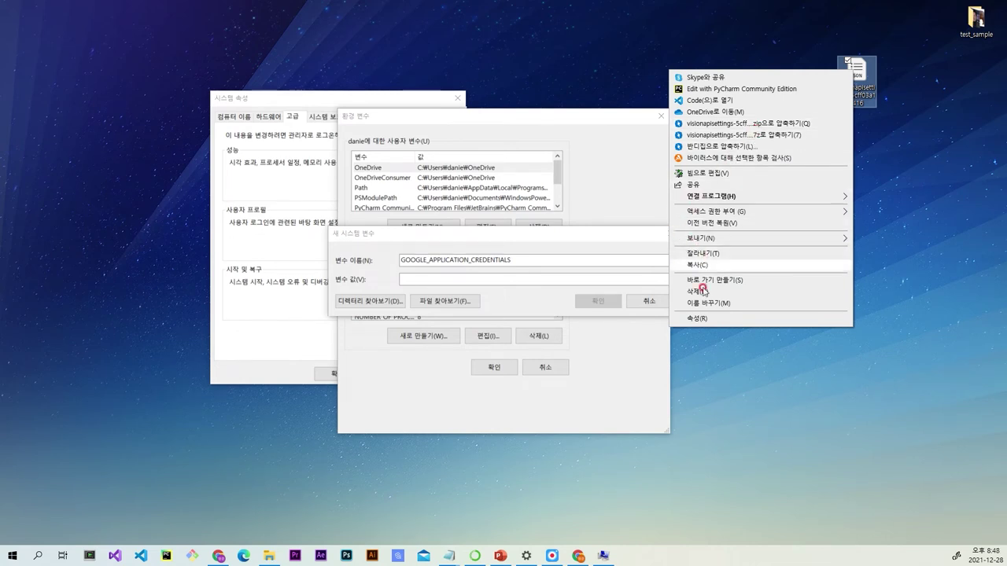
click(700, 318)
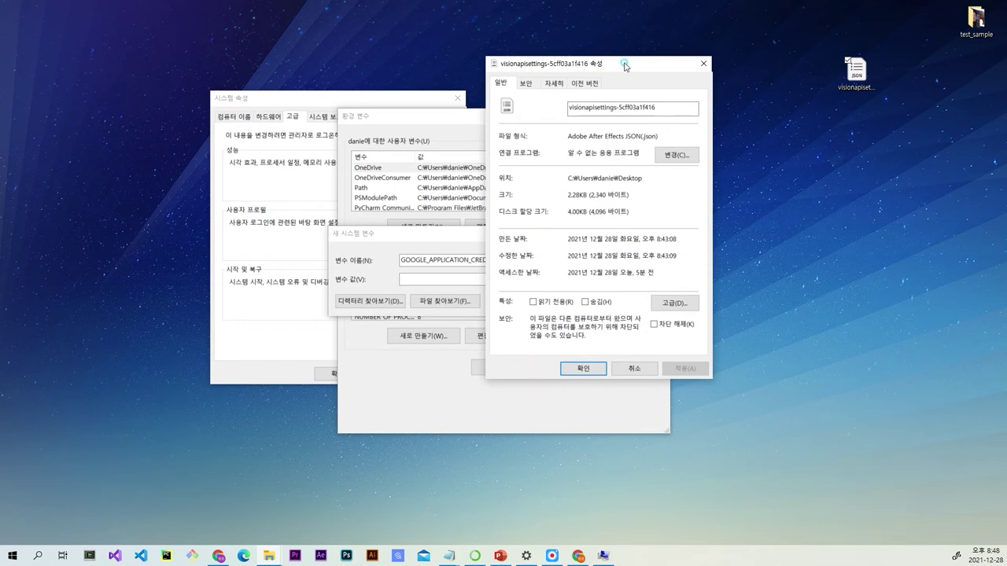
drag(622, 63, 828, 66)
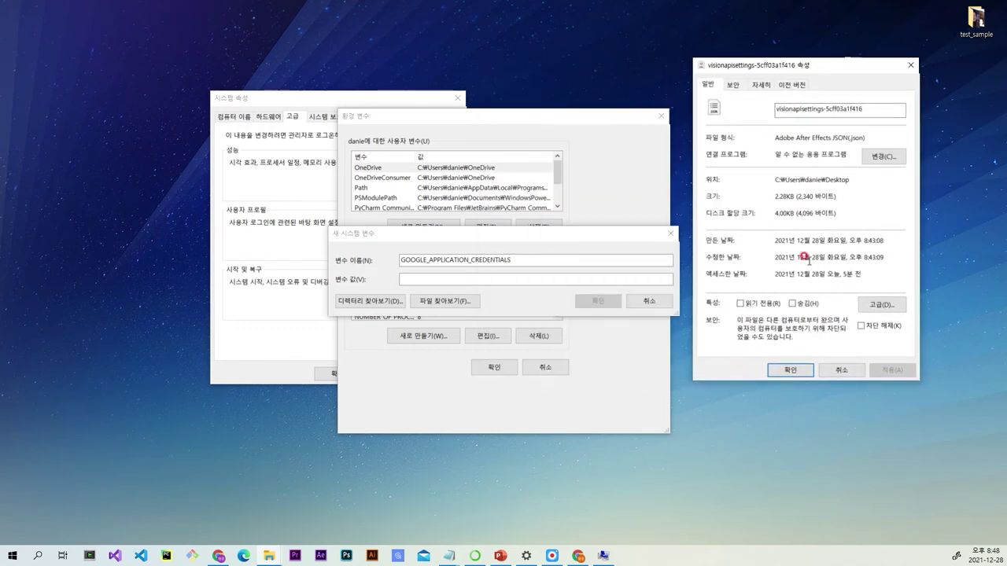
drag(771, 179, 938, 174)
key(ctrl+c)
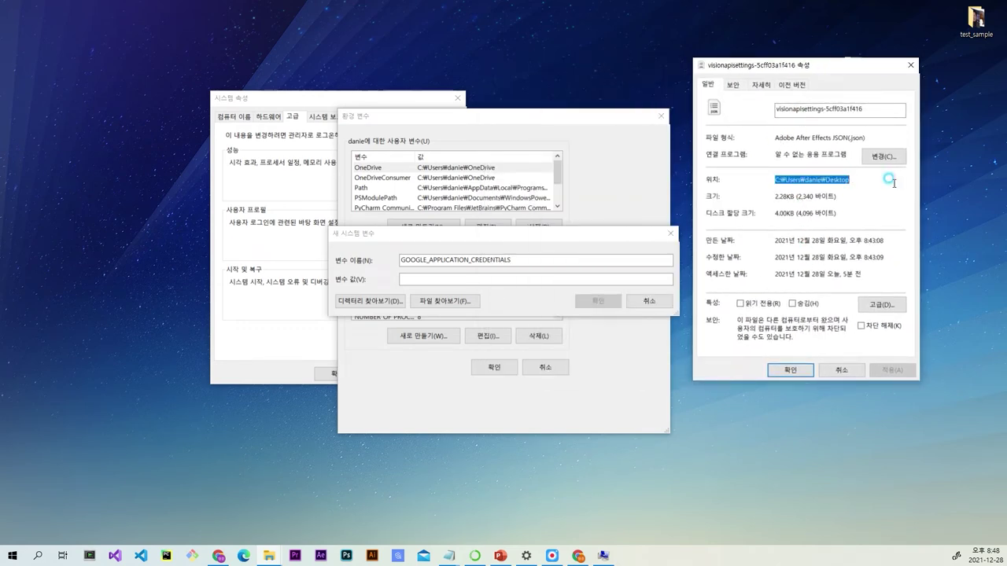
click(511, 279)
key(ctrl+v)
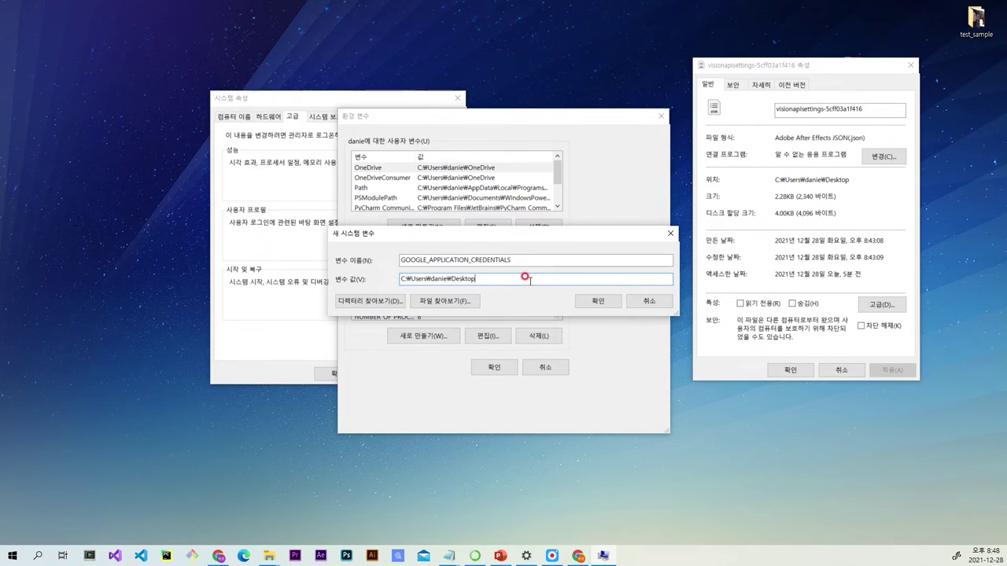
Step: Append \visionapisettings-5cff03a1f416.json to the folder path in the variable value
text(\)
drag(859, 113, 718, 115)
key(ctrl+c)
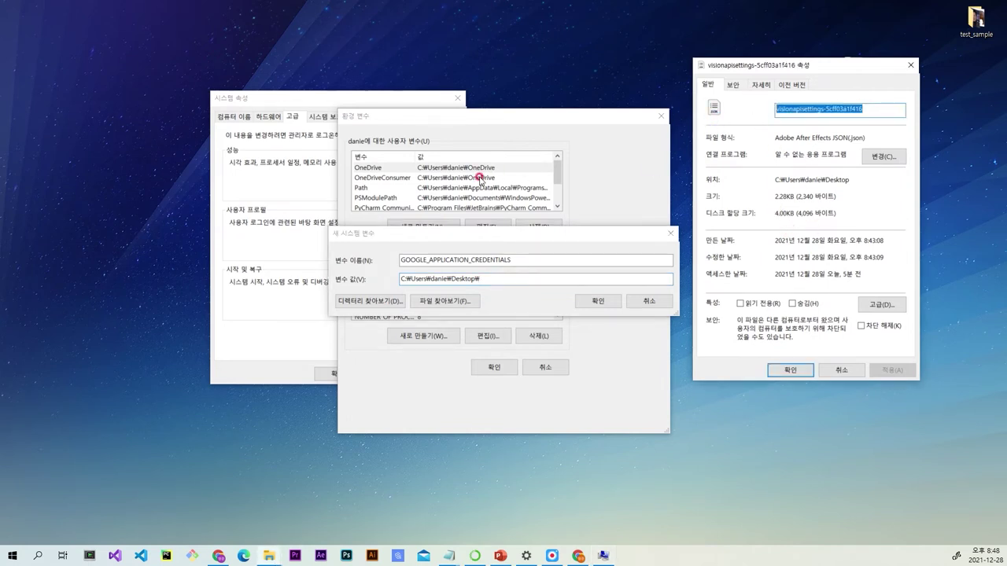
click(507, 278)
key(ctrl+v)
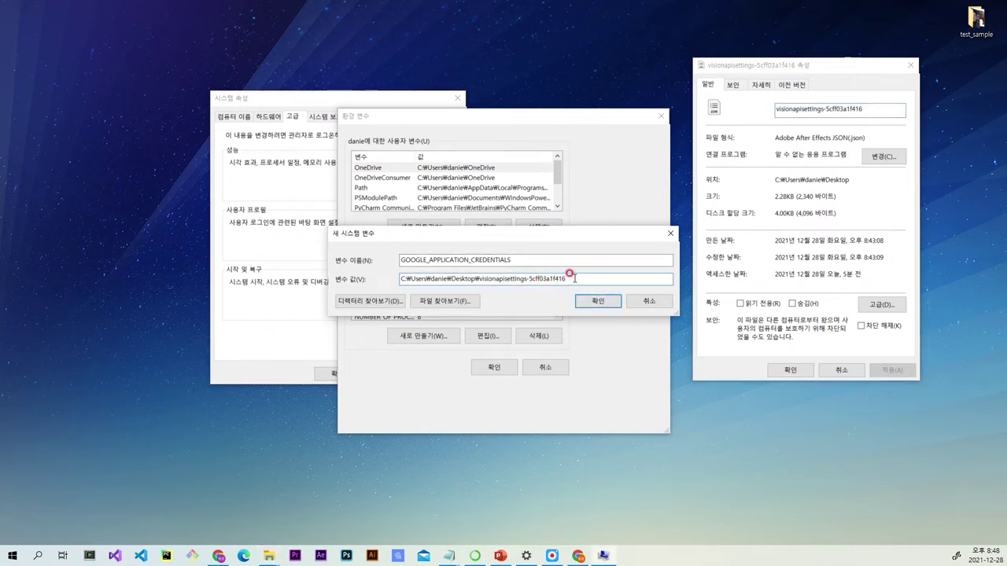
click(574, 278)
text(.)
text(son)
key(BackSpace)
key(BackSpace)
key(BackSpace)
key(BackSpace)
Step: Save GOOGLE_APPLICATION_CREDENTIALS as a system variable and close both settings dialogs
click(600, 302)
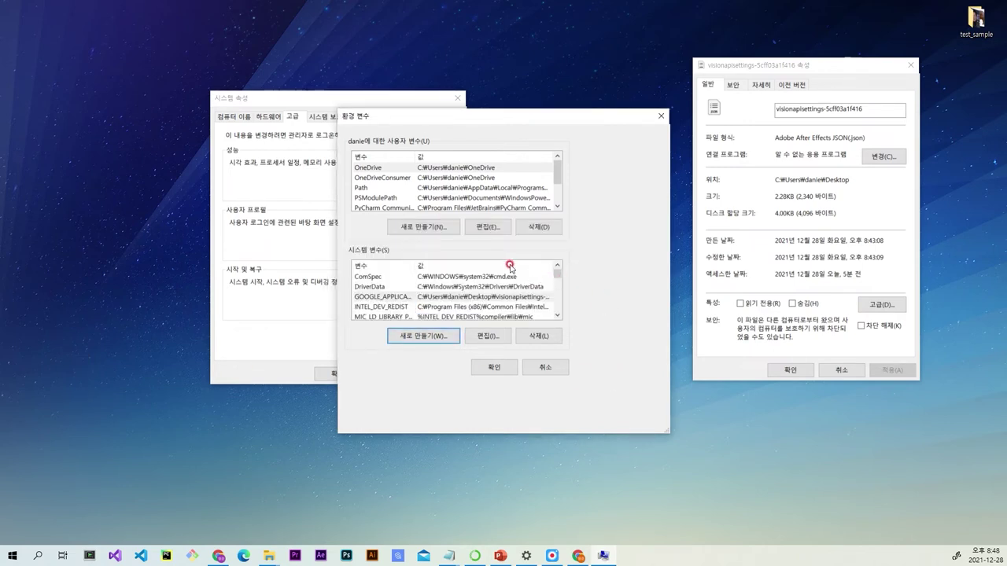
click(411, 299)
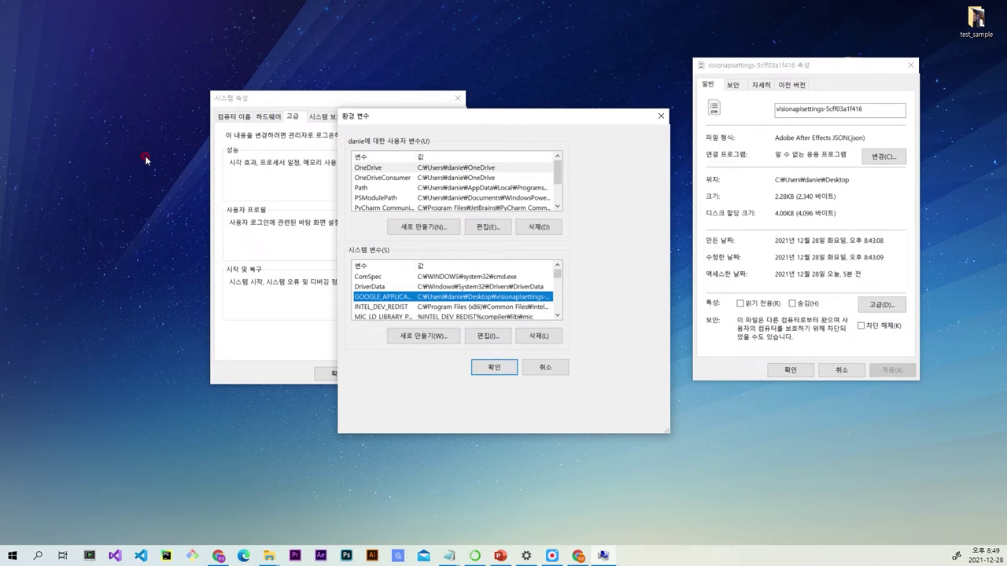
click(496, 370)
click(457, 102)
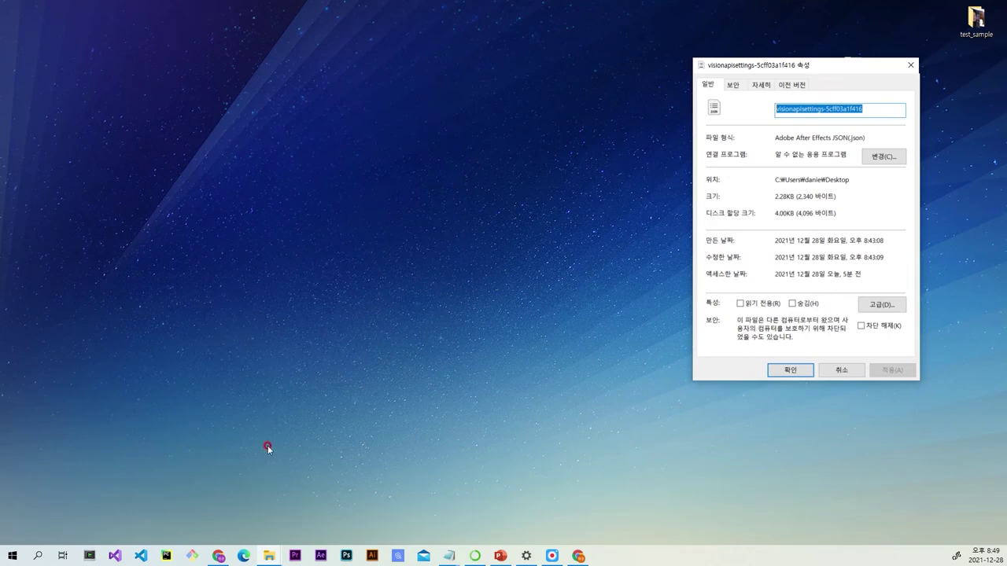
Step: Scroll through the Cloud SDK product page in Chrome and return to its top
click(218, 545)
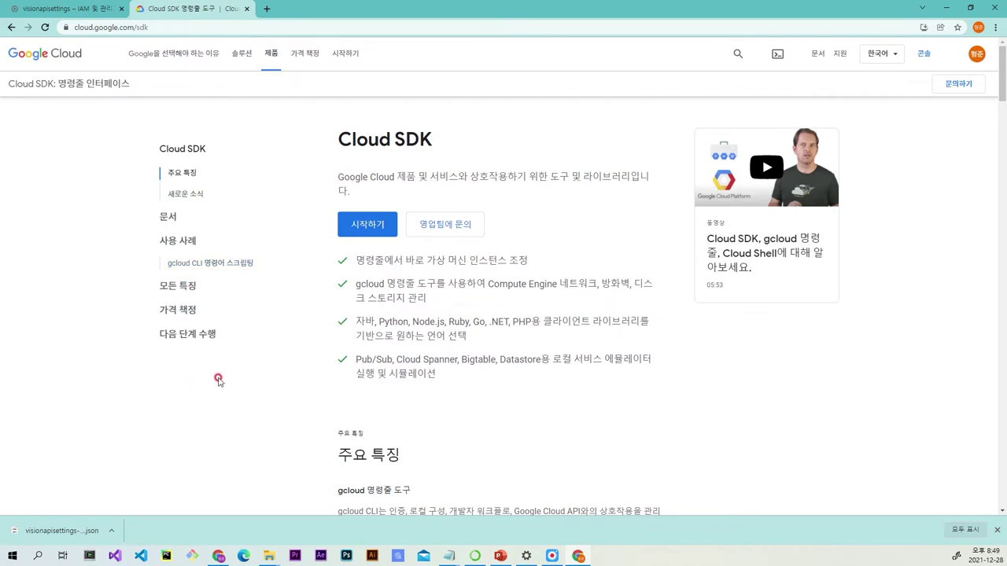
scroll(488, 284, down, 8)
scroll(503, 287, down, 13)
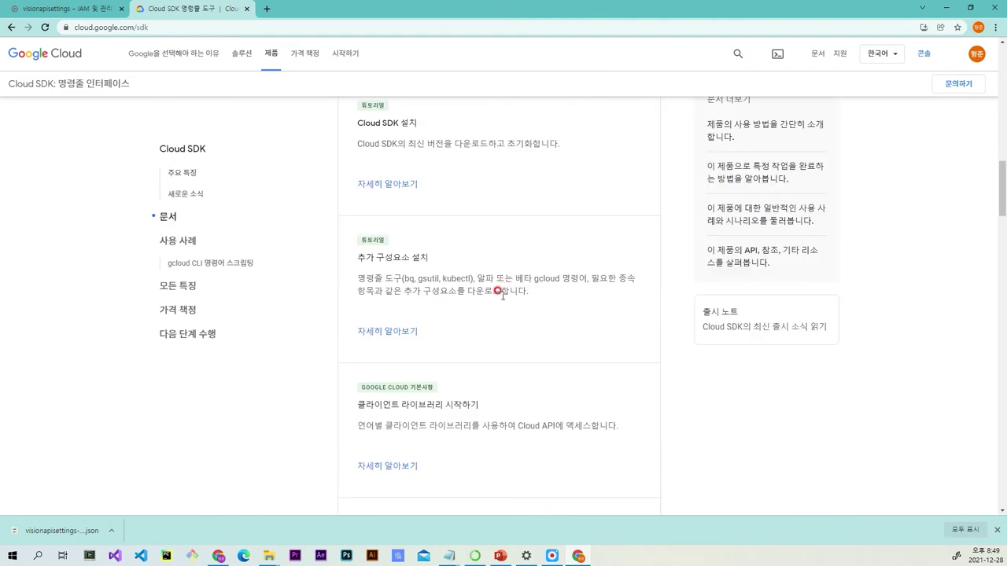
scroll(378, 299, up, 4)
scroll(378, 299, down, 8)
scroll(464, 326, down, 5)
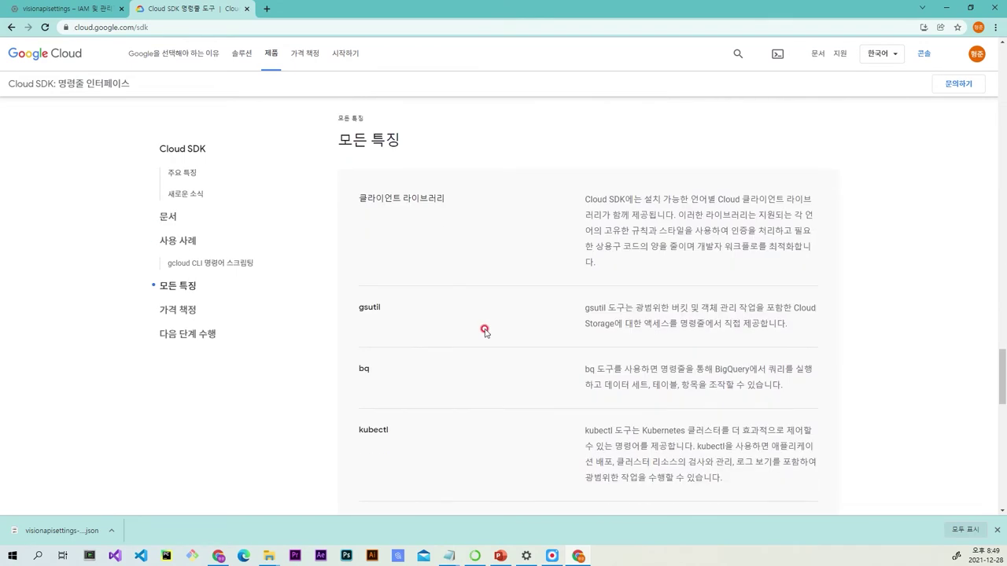
scroll(362, 318, down, 5)
scroll(386, 355, up, 12)
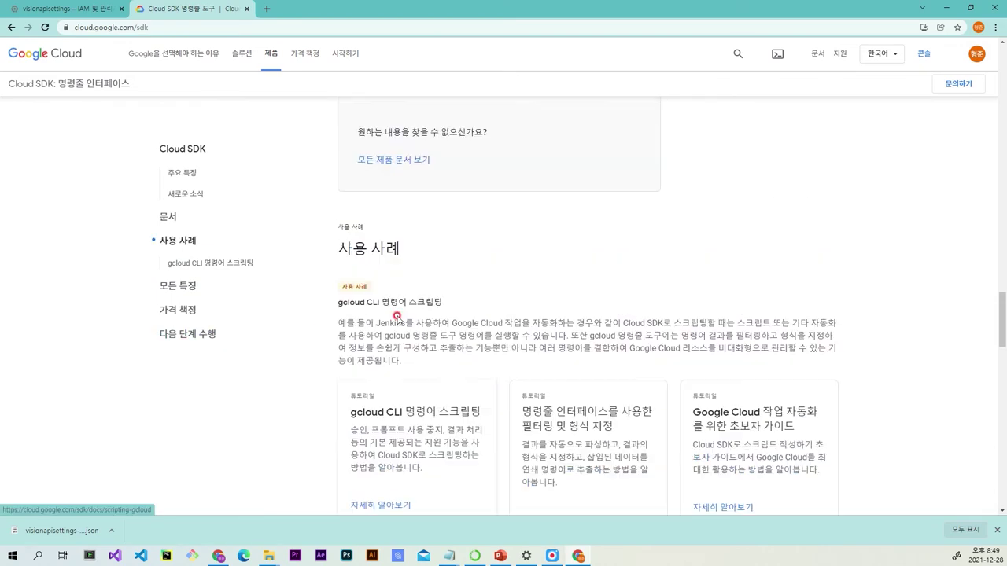
scroll(397, 318, up, 15)
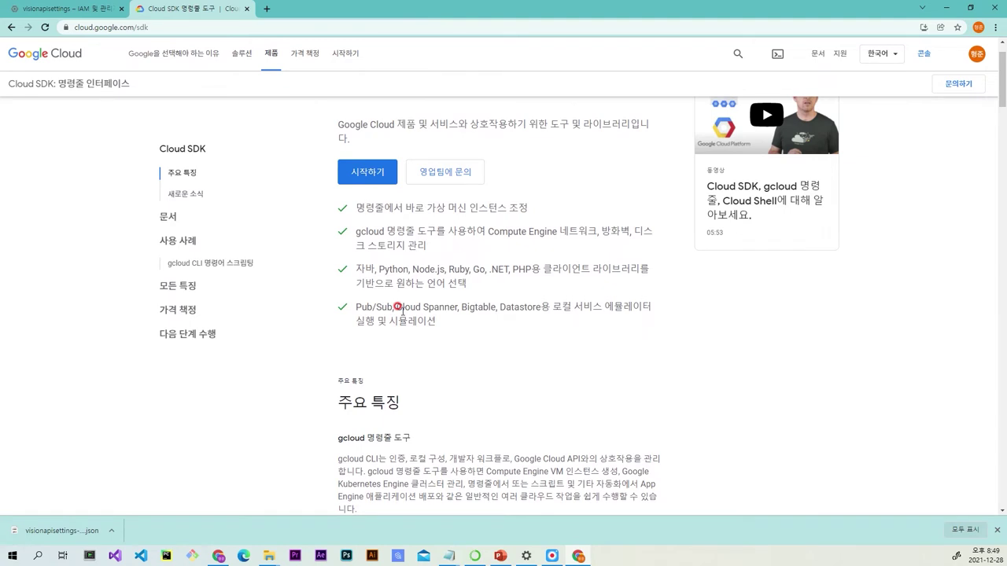
scroll(467, 322, up, 1)
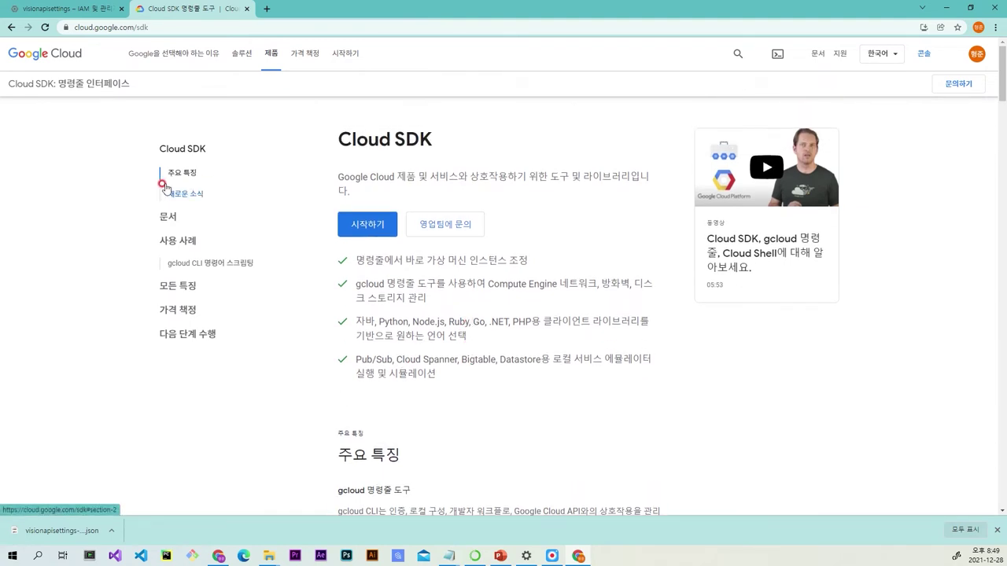
Step: Open the Cloud SDK Windows quickstart and download the Google Cloud SDK installer
click(375, 236)
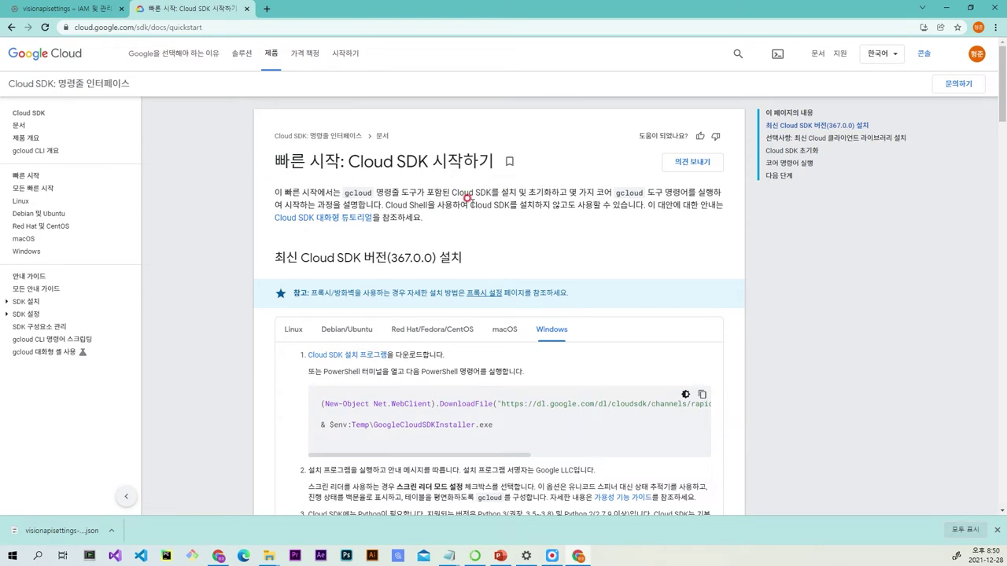
click(41, 252)
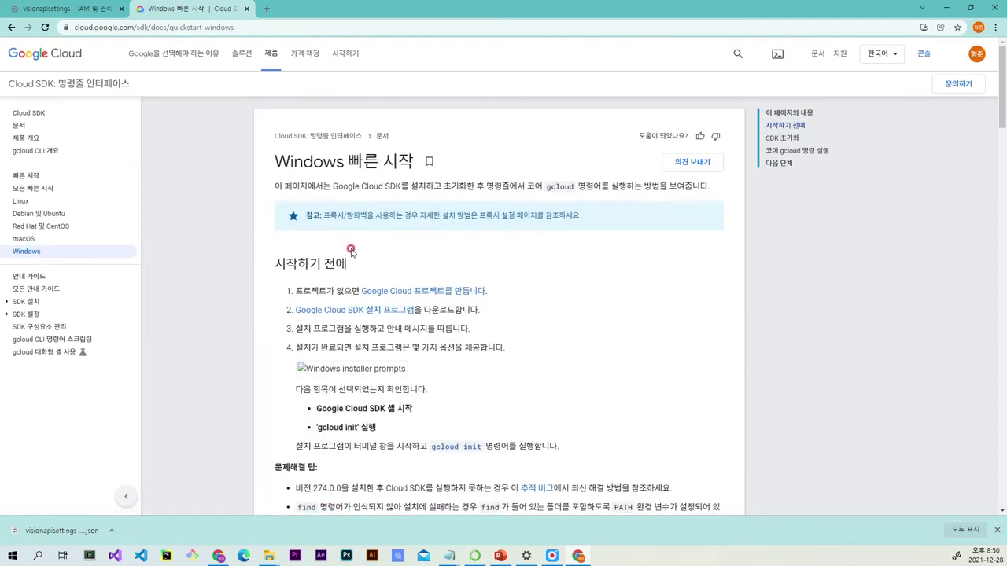
scroll(450, 240, down, 1)
scroll(450, 240, down, 4)
scroll(445, 233, down, 10)
scroll(450, 240, down, 9)
scroll(424, 275, up, 3)
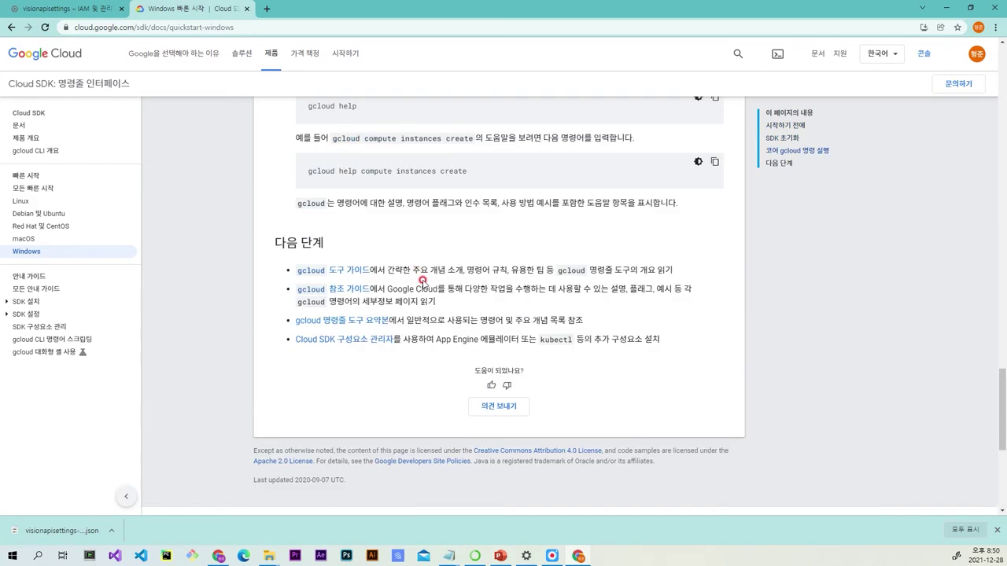
scroll(423, 281, up, 12)
scroll(438, 293, up, 5)
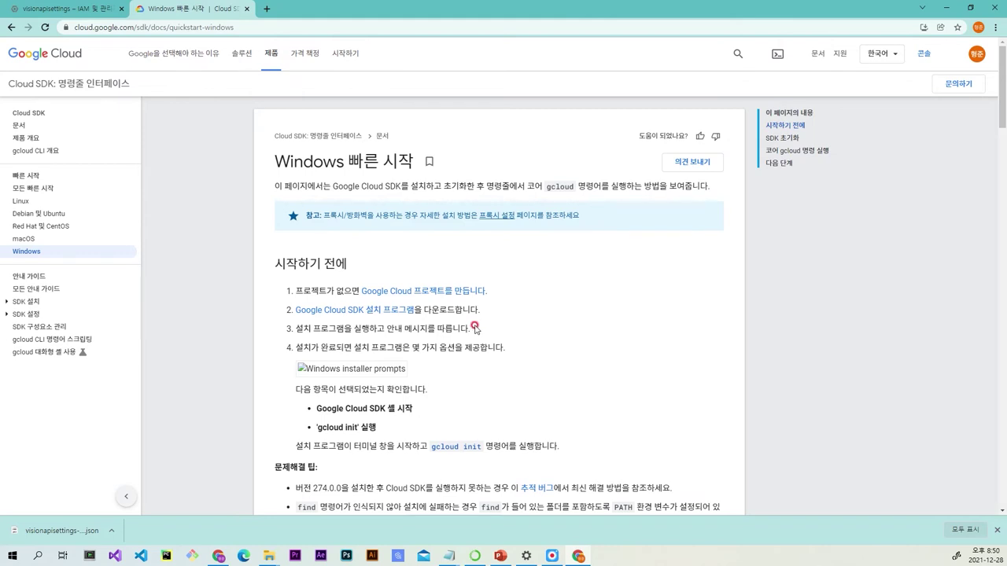
click(348, 312)
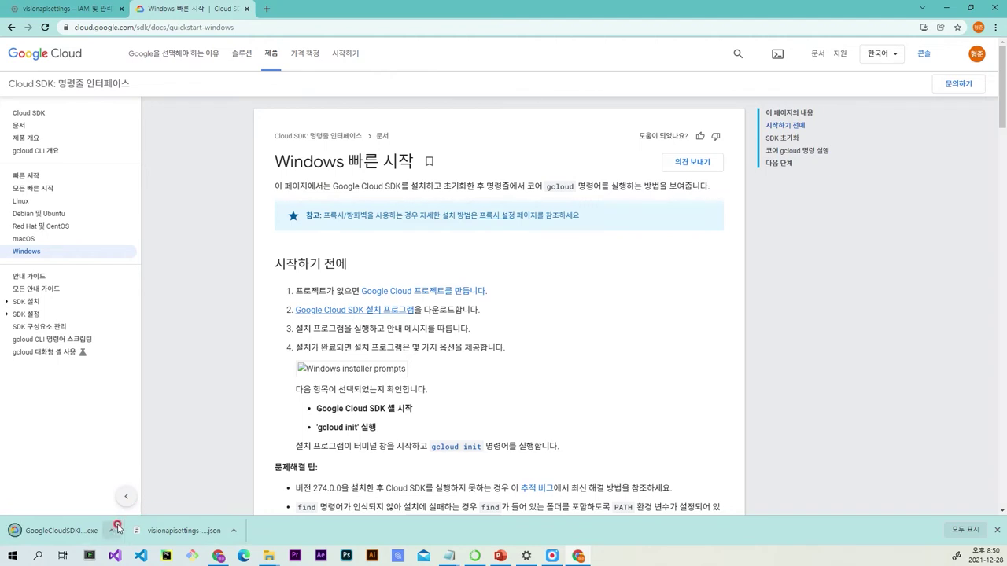
Step: Run the SDK installer, accept the license, keep single-user, and choose Desktop as install folder
click(76, 533)
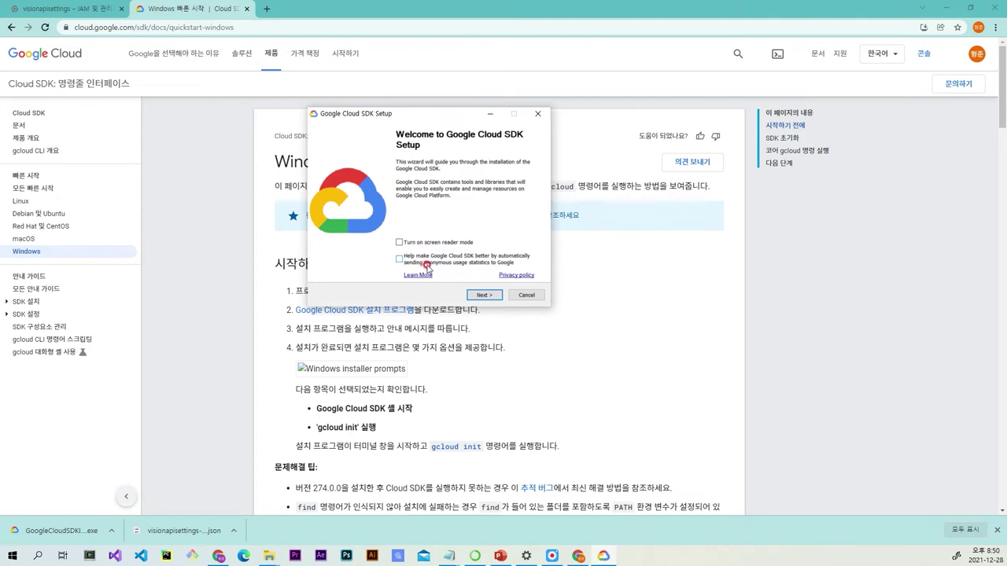
click(471, 295)
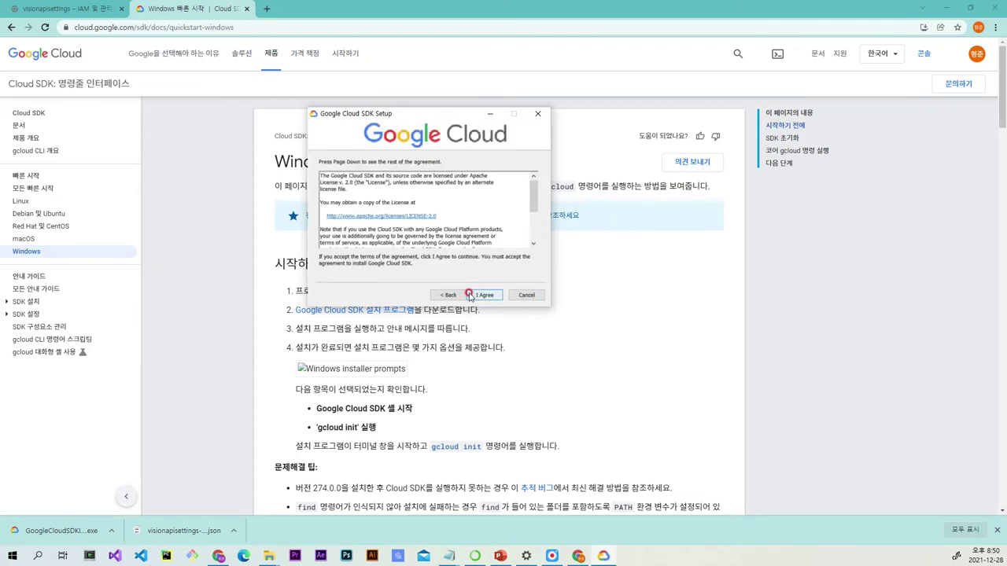
click(474, 295)
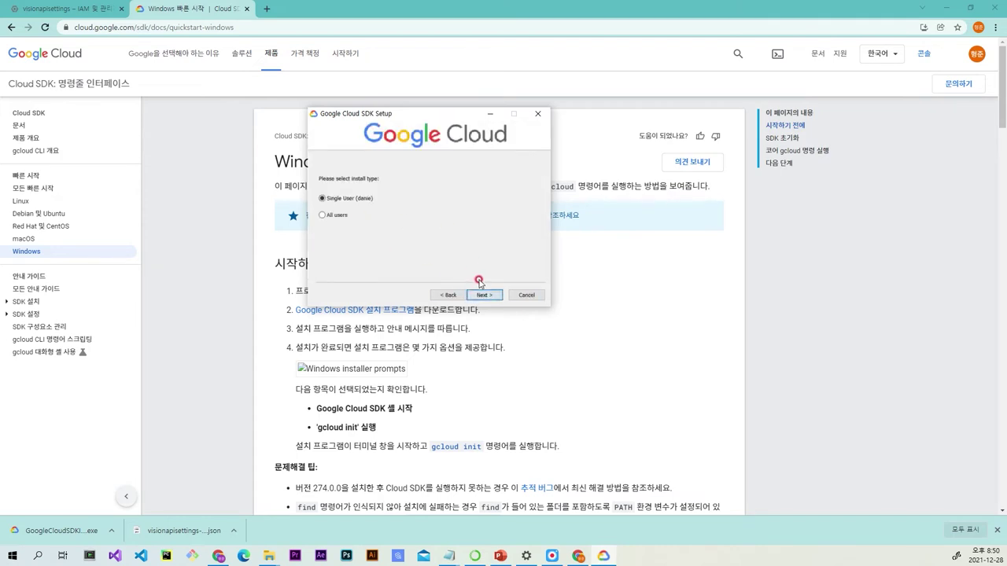
click(486, 296)
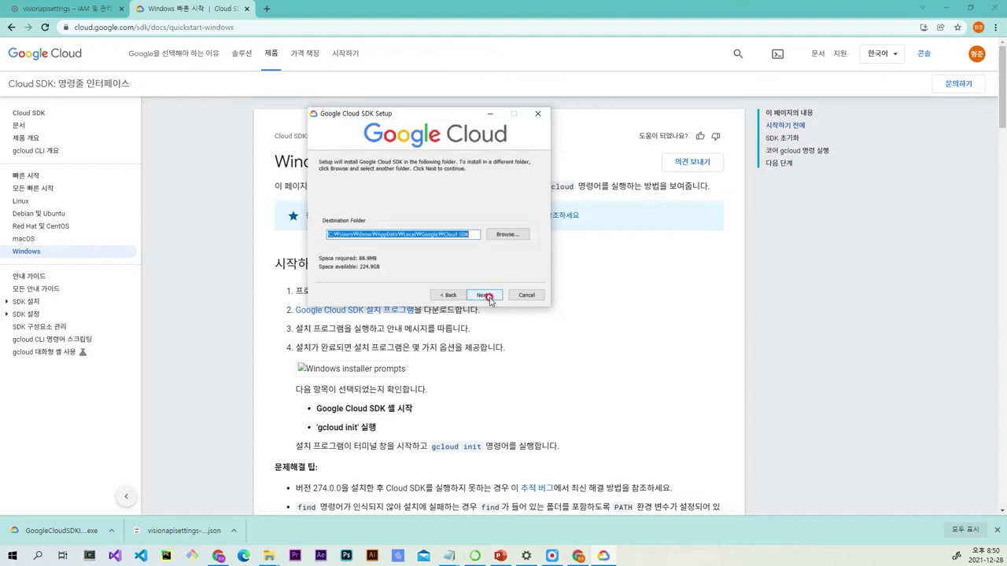
click(494, 232)
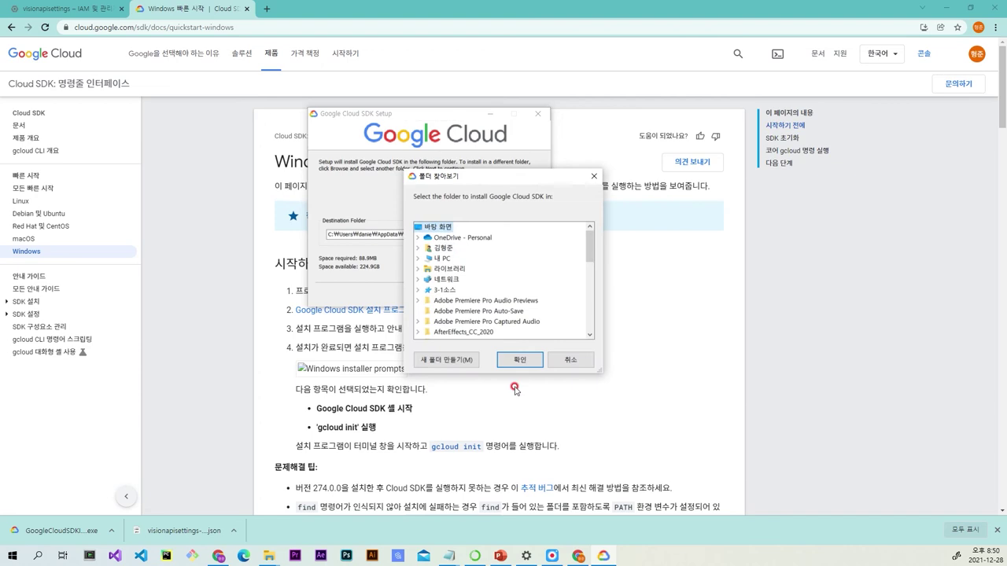
click(521, 360)
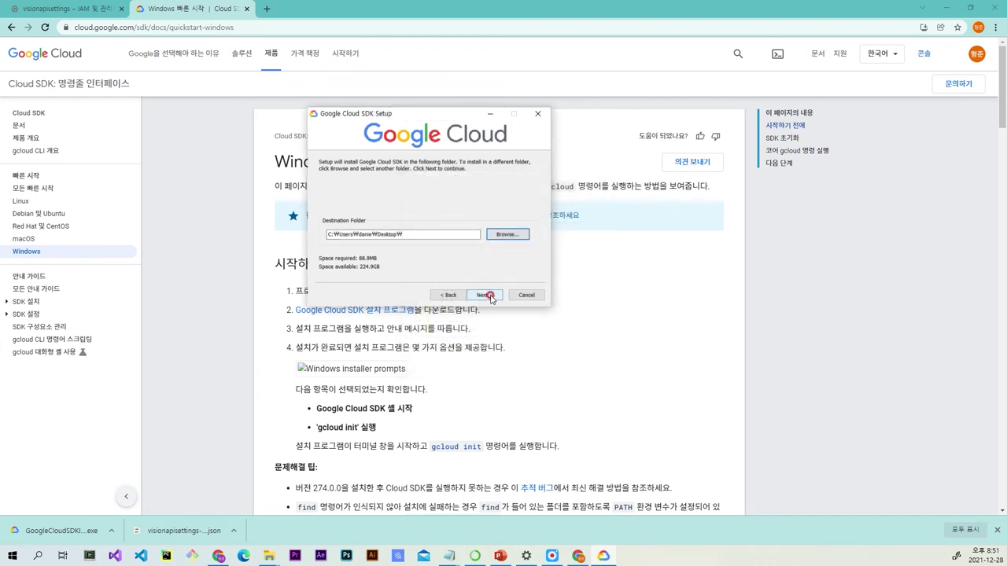
Step: Start the installation and continue past the already-installed warning
click(486, 295)
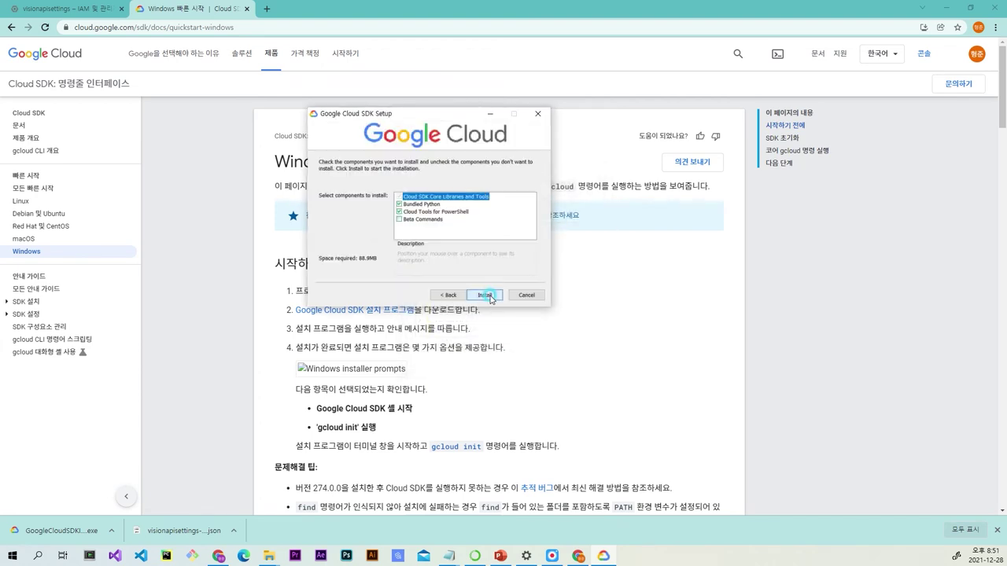
click(483, 296)
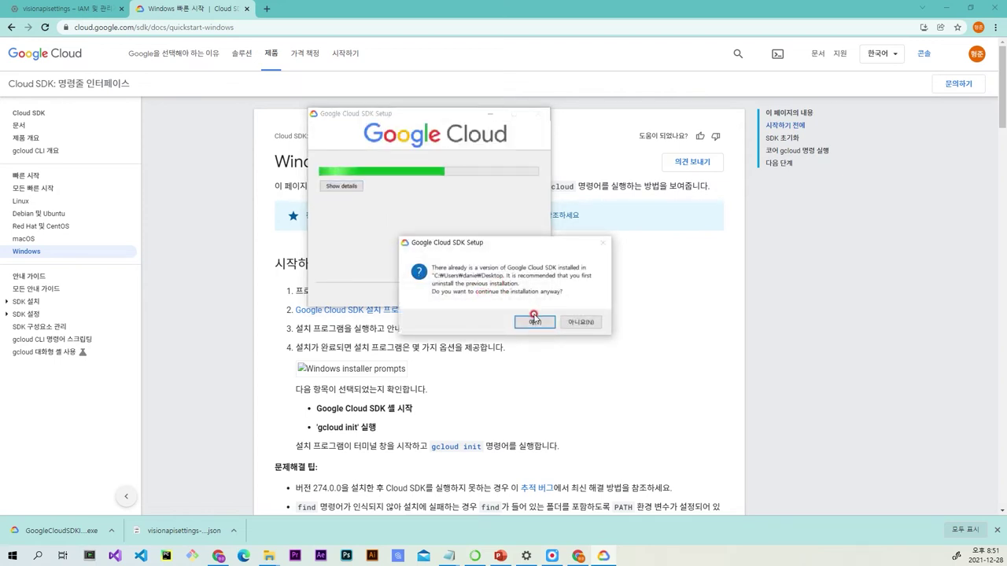
drag(471, 249, 290, 236)
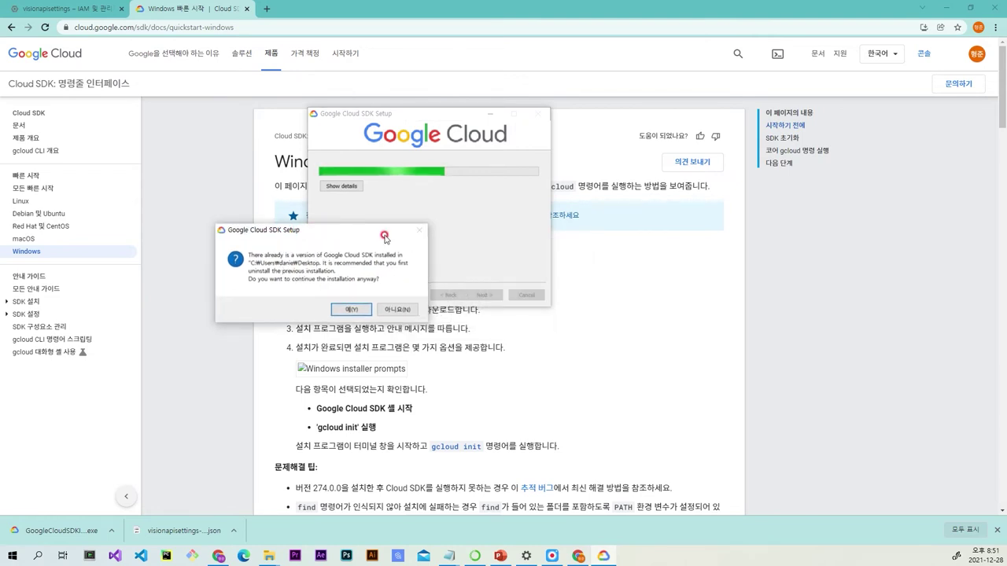
click(352, 310)
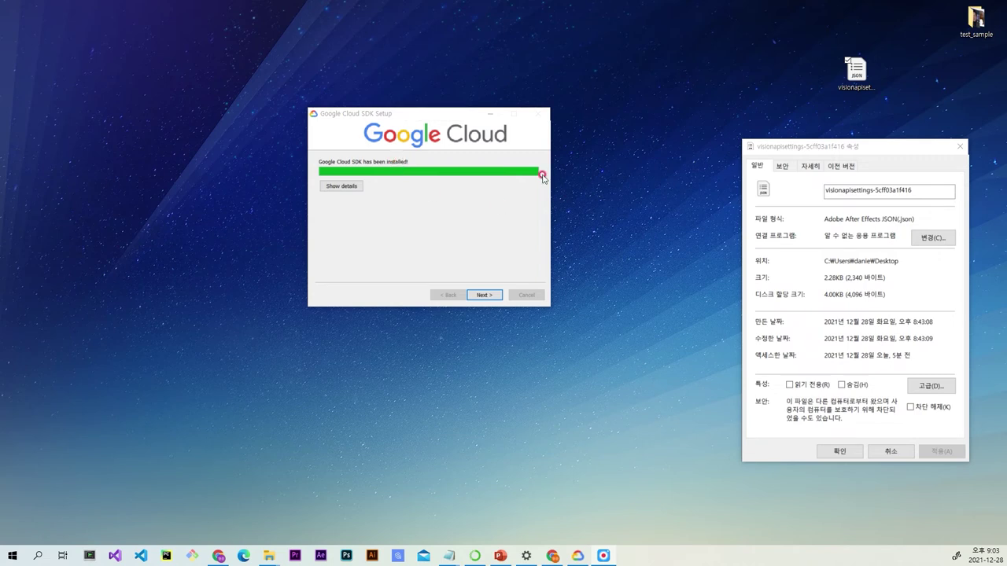
Step: Complete the Cloud SDK setup, leaving Cloud SDK Shell and 'gcloud init' enabled
click(476, 297)
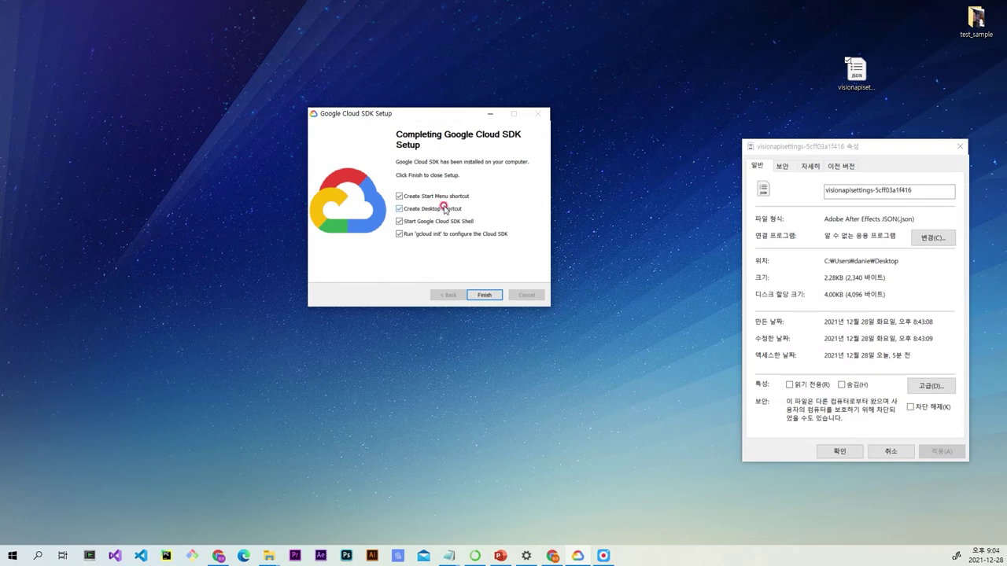
click(492, 297)
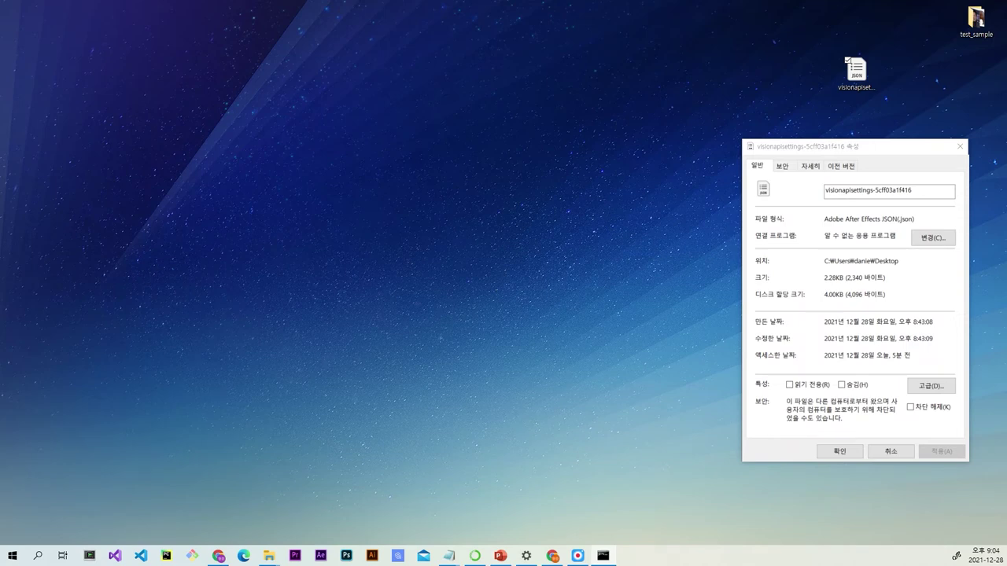
Step: Answer 1 in the gcloud init window to re-initialize the default configuration
drag(26, 225, 352, 73)
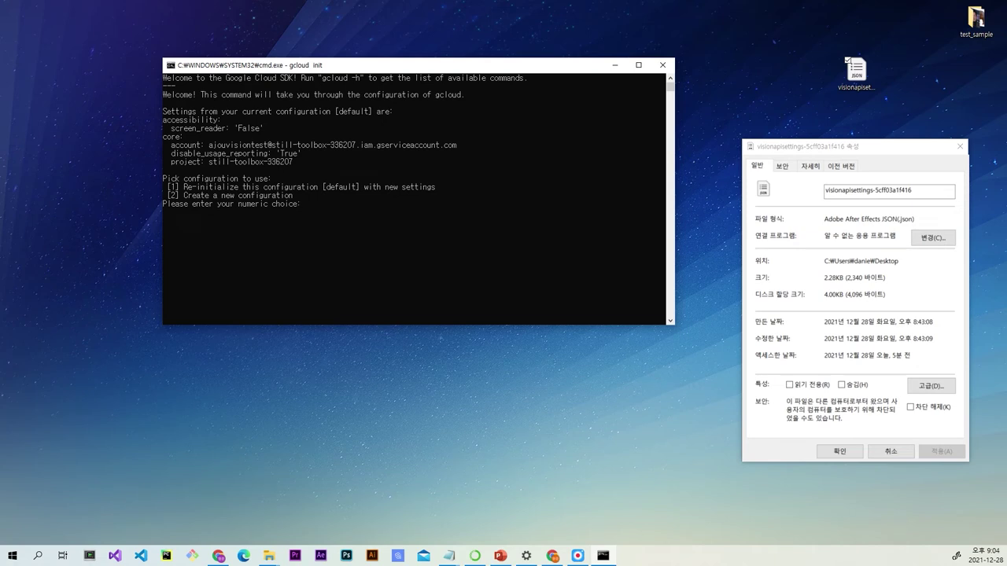
click(856, 71)
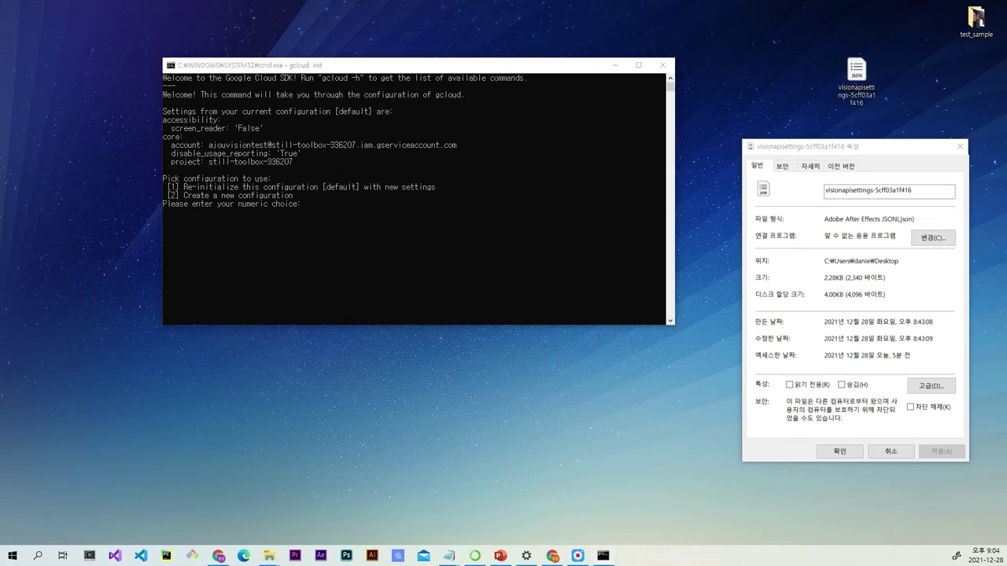
mouse_move(742, 47)
mouse_down()
mouse_move(798, 47)
mouse_move(742, 47)
mouse_move(739, 34)
mouse_up()
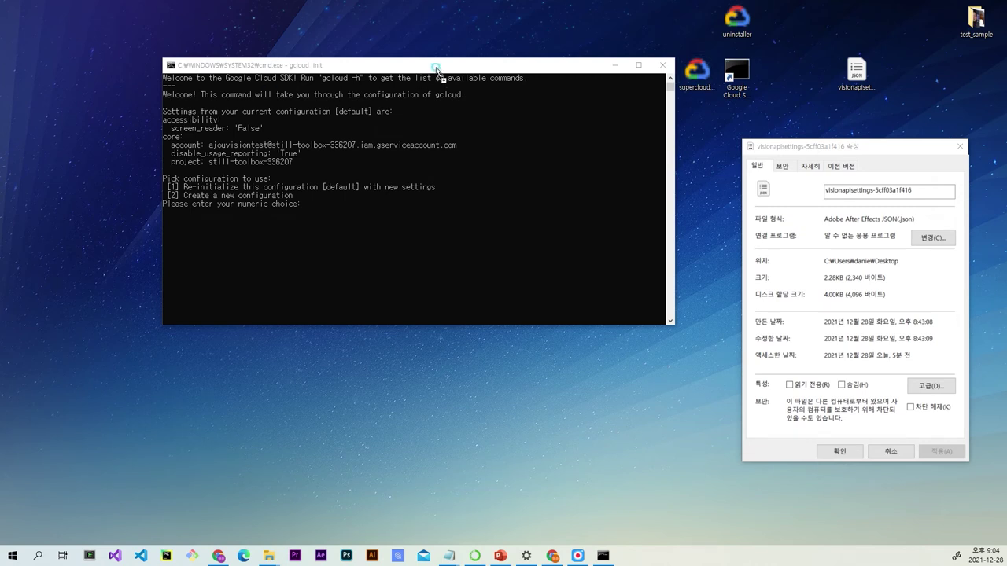
click(501, 101)
drag(485, 68, 408, 75)
drag(664, 124, 619, 20)
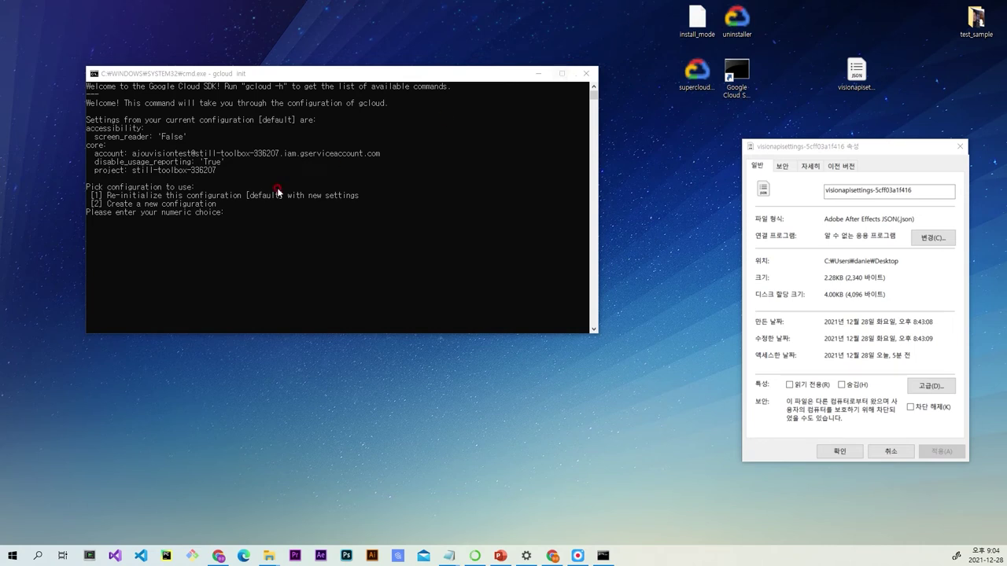
click(239, 215)
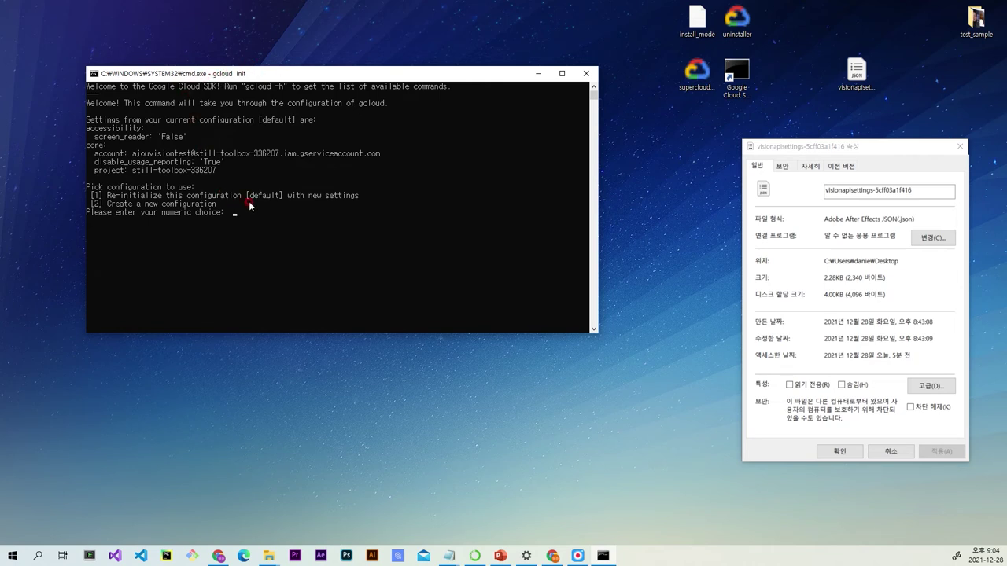
click(226, 210)
text(1)
key(Return)
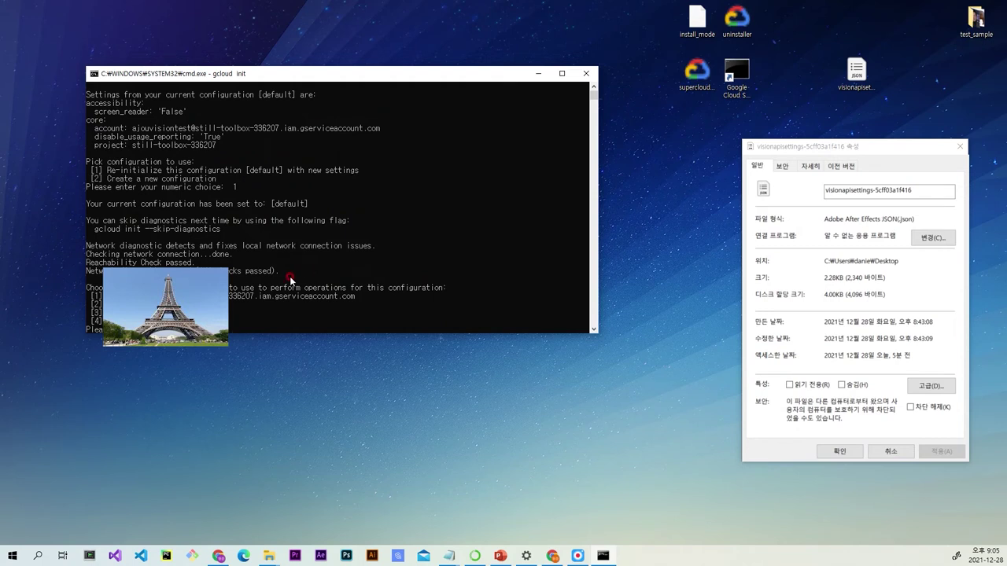
scroll(295, 277, down, 1)
click(327, 170)
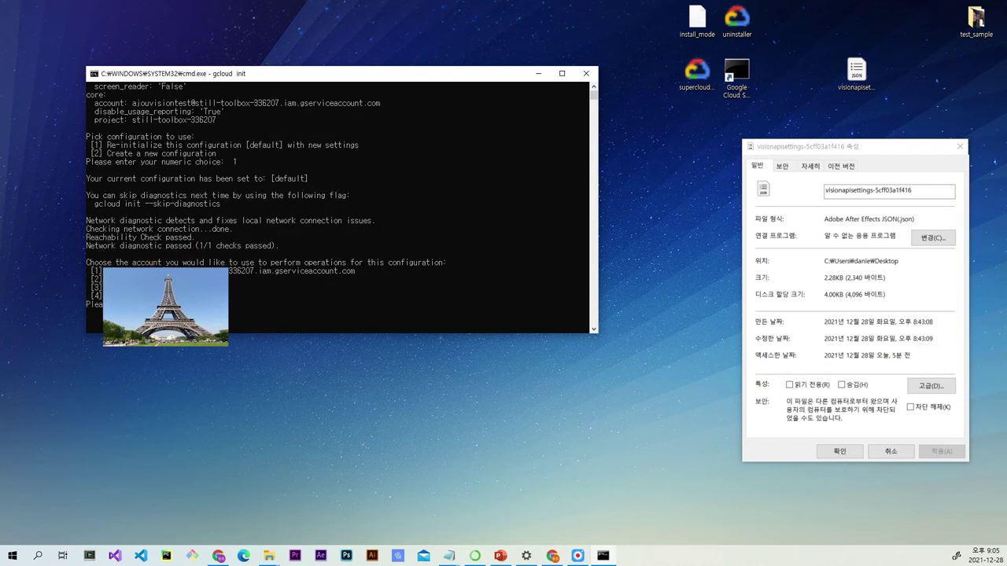
Step: Enter 3 at the gcloud project list to choose visionapisettings
text(3)
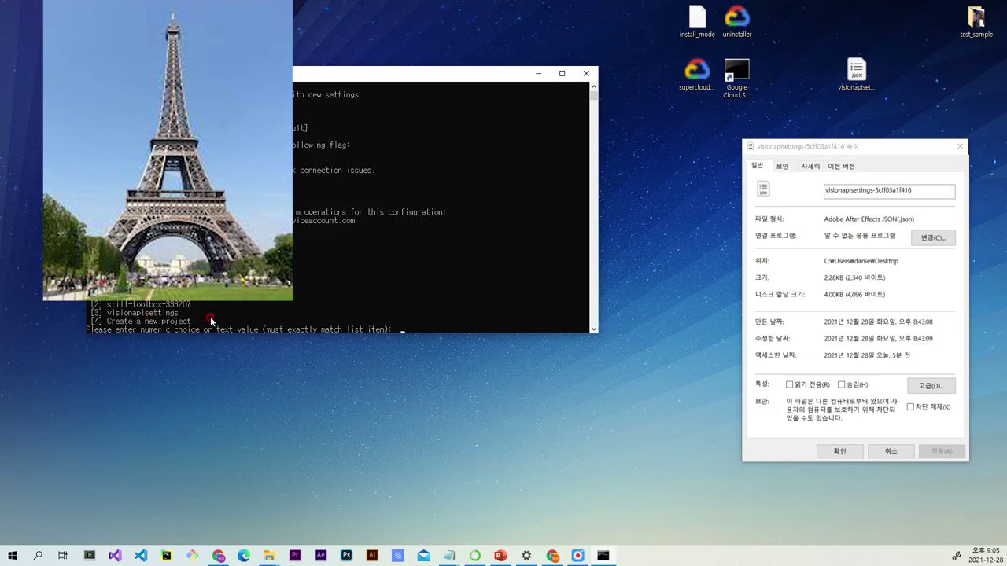
text(3)
key(Return)
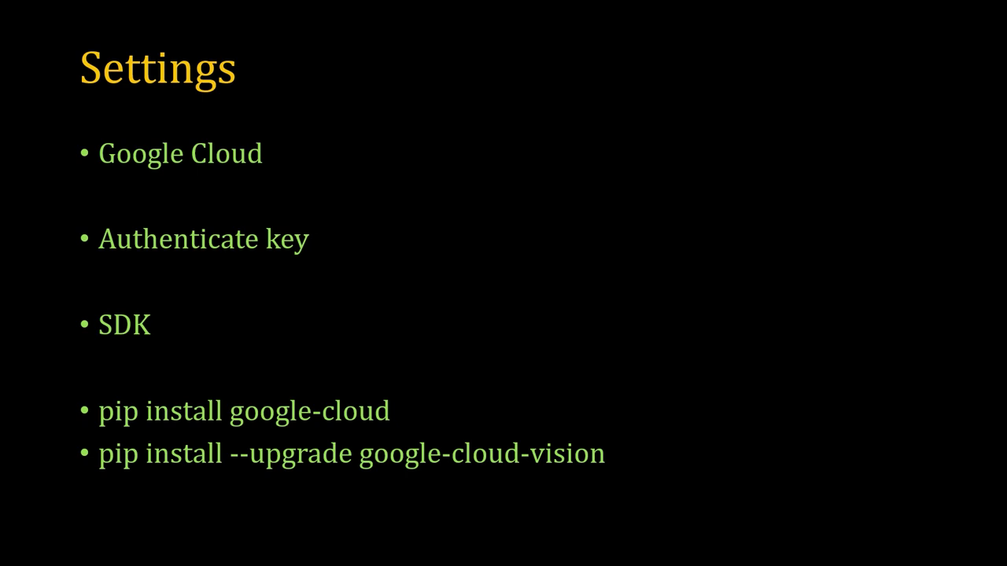
Step: Exit the slide show and place PowerPoint in a smaller window at the lower right
key(Escape)
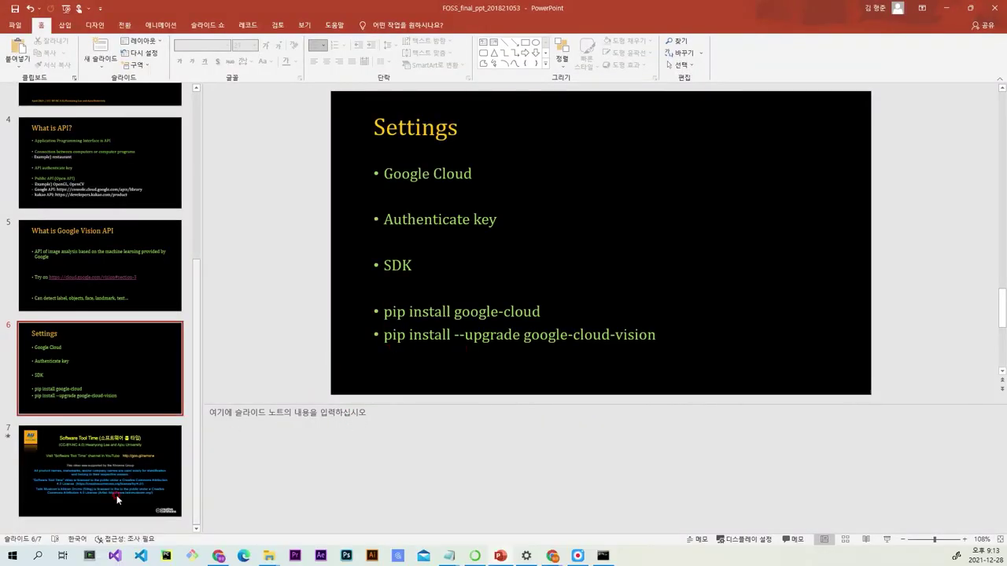
click(968, 8)
drag(627, 65, 796, 132)
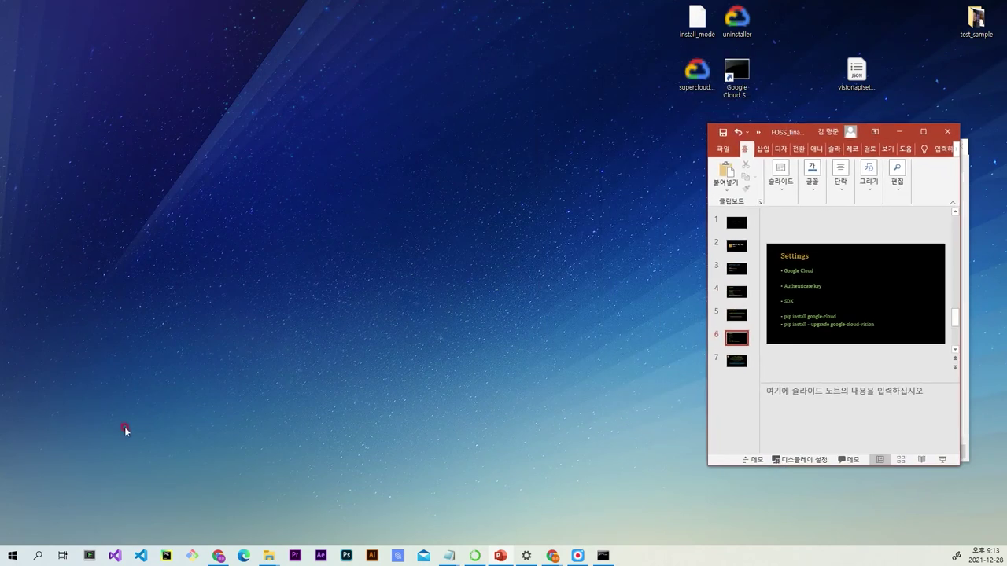
Step: Search 'ana' in Windows Start and launch Anaconda Prompt
click(37, 557)
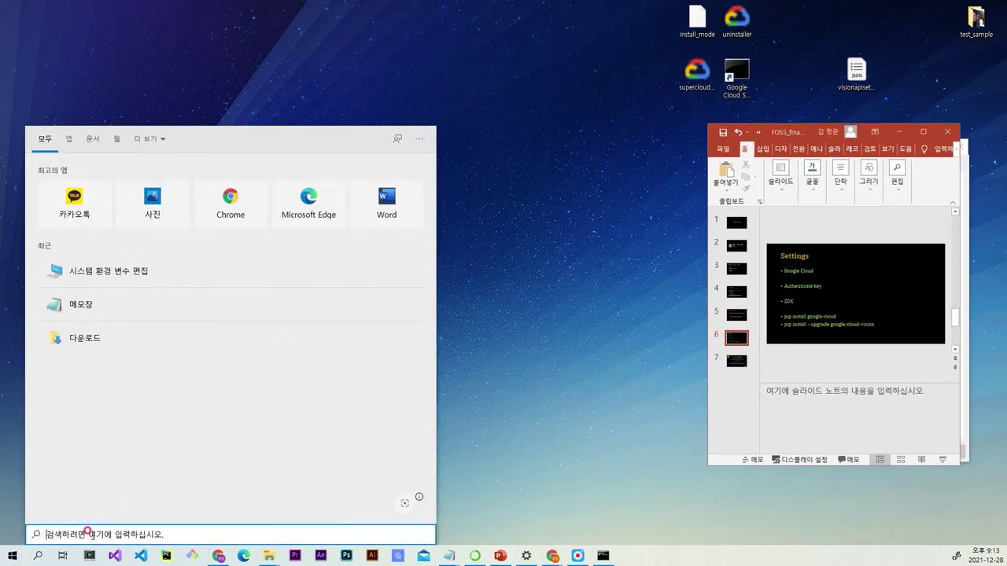
text(a)
key(BackSpace)
text(a)
key(BackSpace)
text(ana)
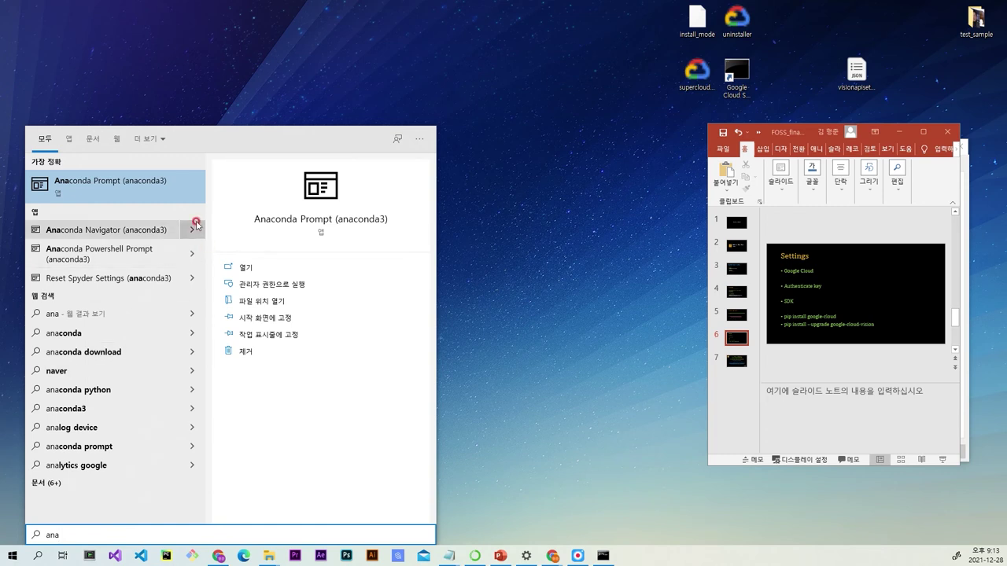
click(149, 189)
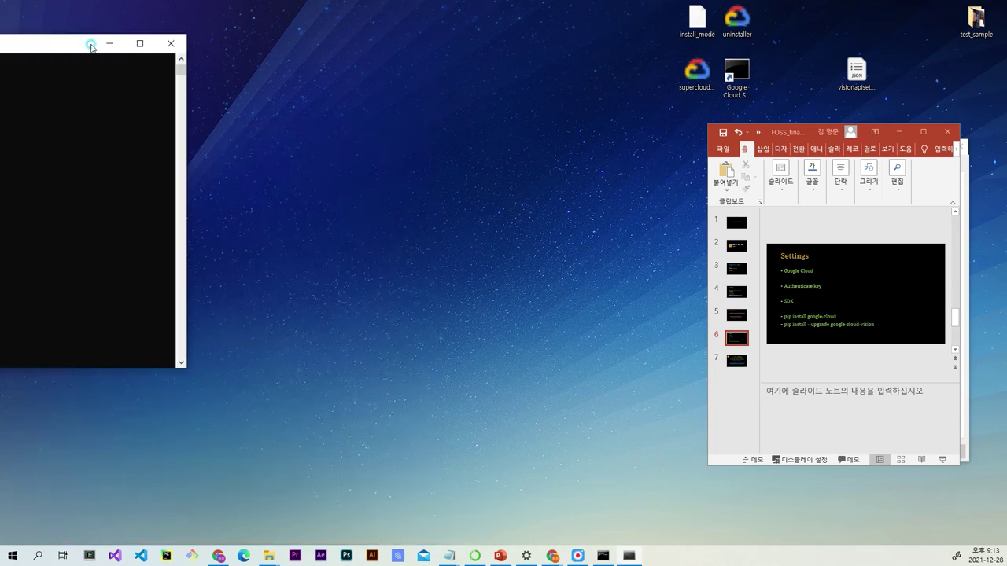
click(184, 113)
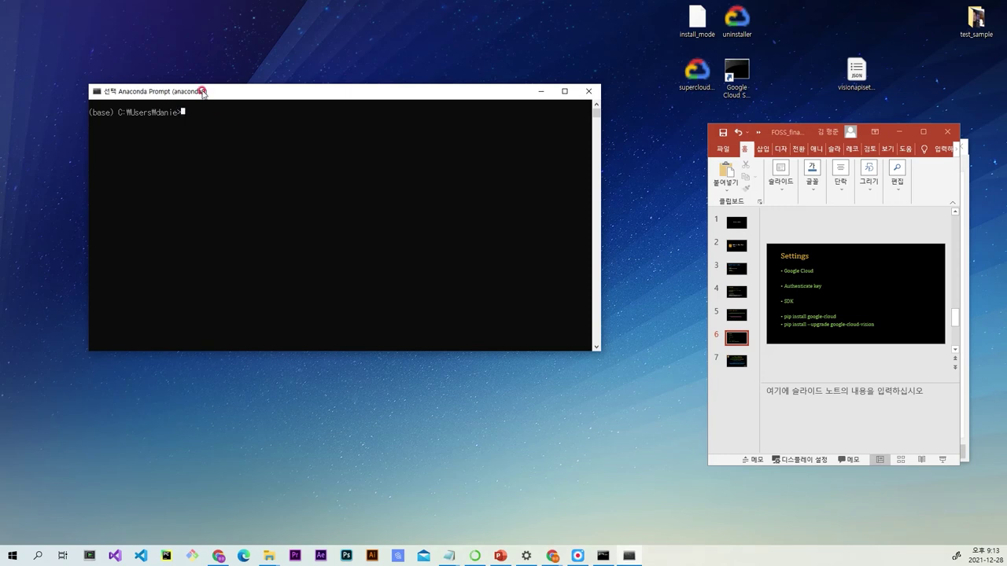
Step: Install virtualenv and virtualenvwrapper-win with pip in Anaconda Prompt
text(pip inst)
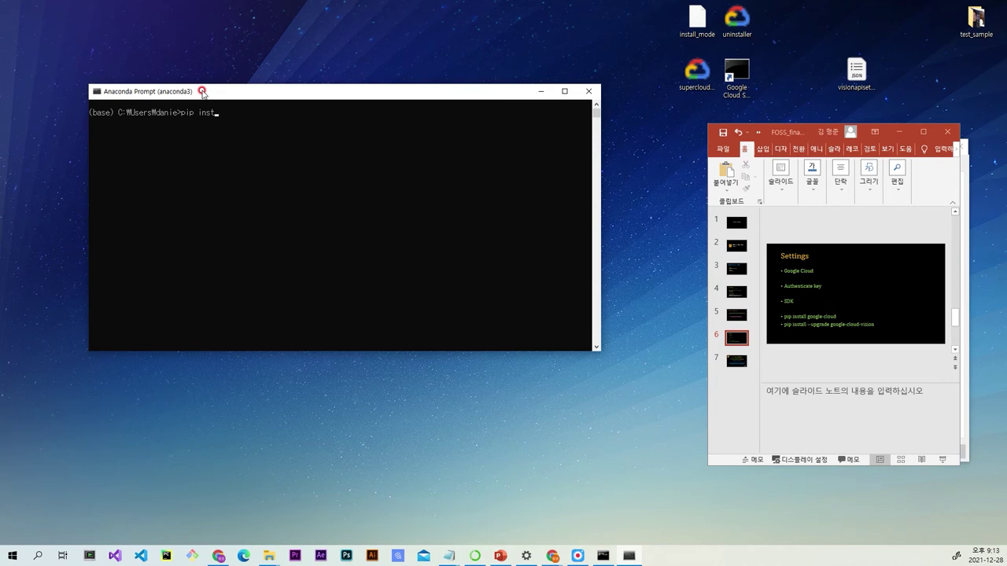
text(all virtualenv)
key(Return)
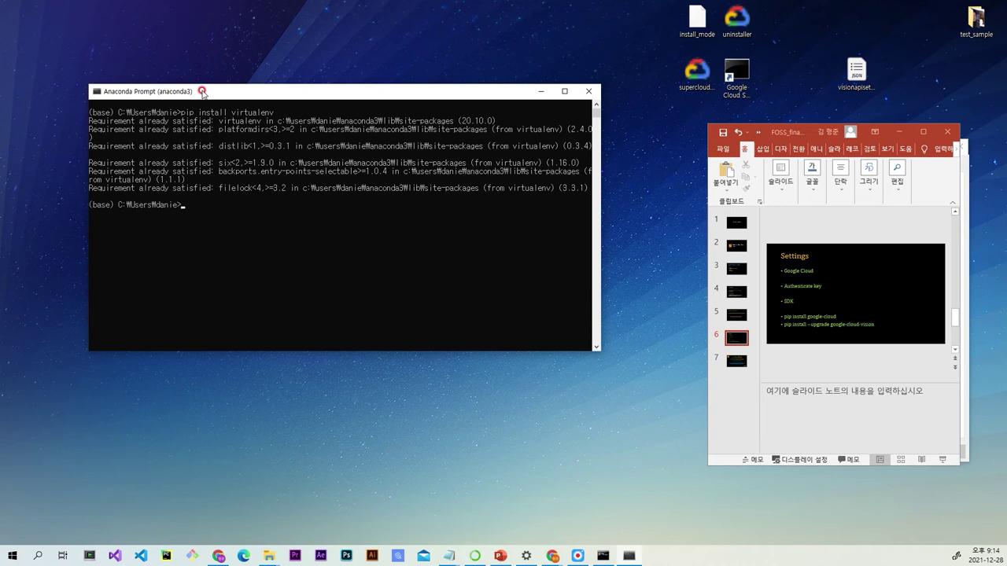
text(pip install virua)
key(BackSpace)
key(BackSpace)
text(tualenvwrapper-win)
key(Return)
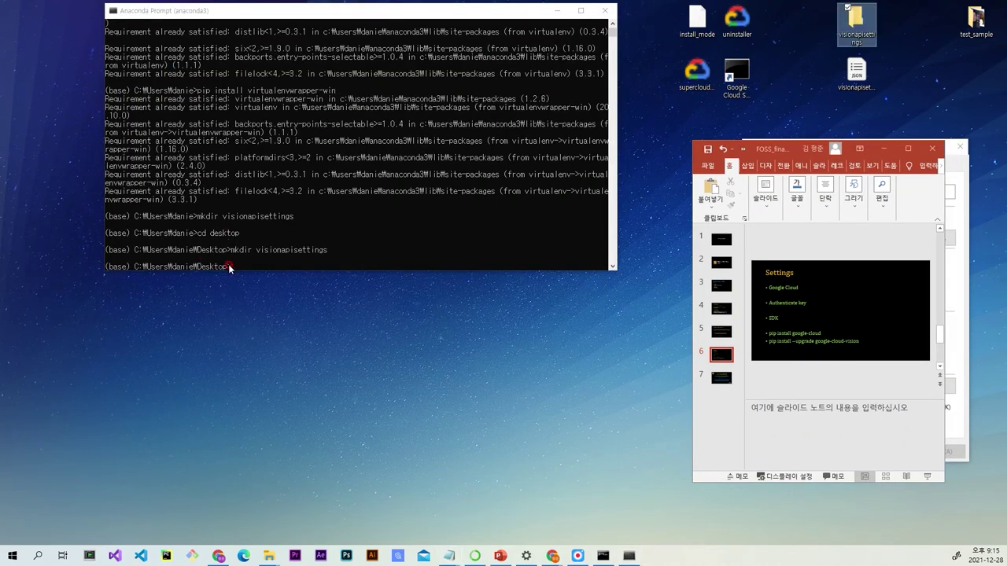
drag(854, 22, 809, 36)
click(905, 24)
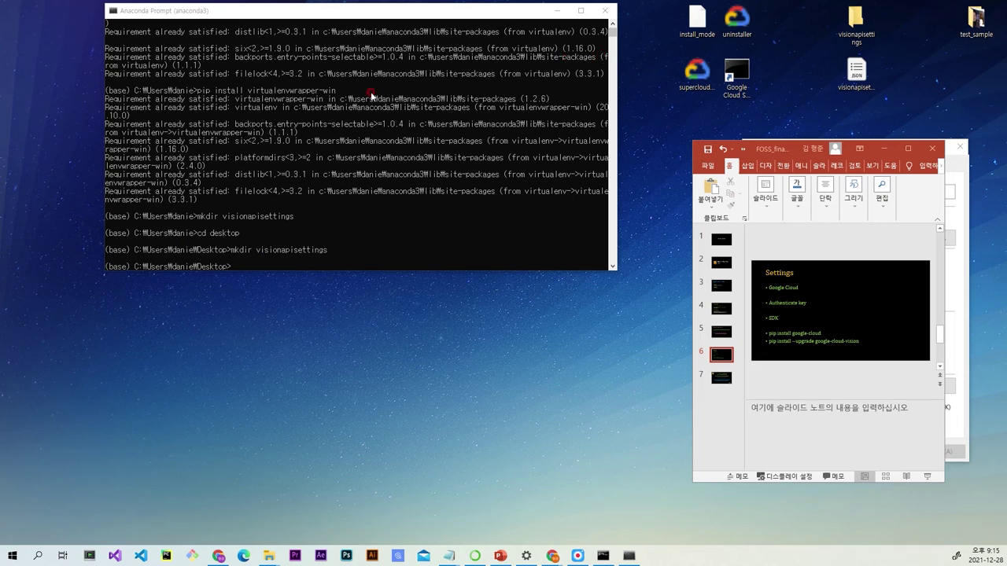
Step: Move into the visionapisettings folder and create a virtual environment named env
click(237, 268)
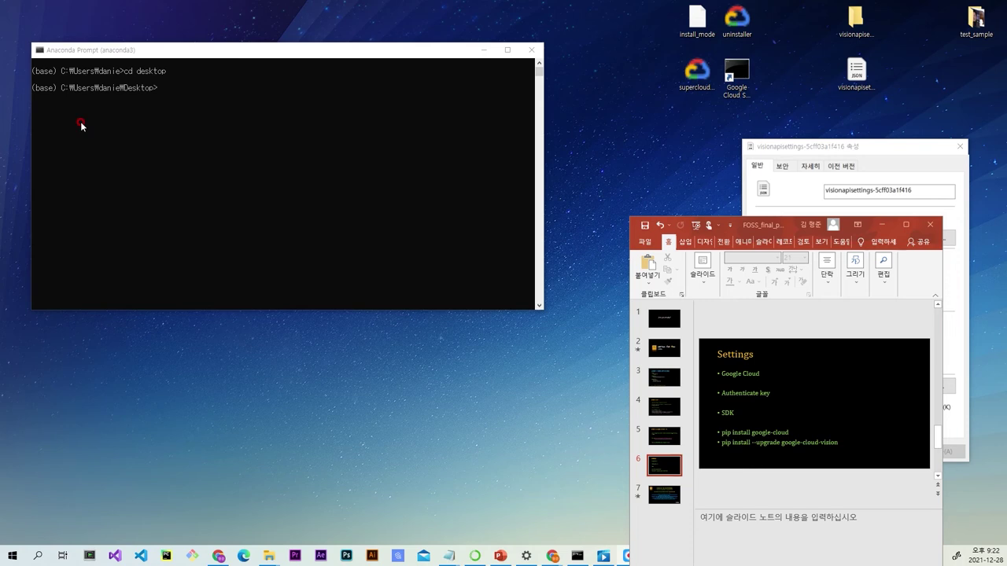
click(161, 93)
text(cd visi)
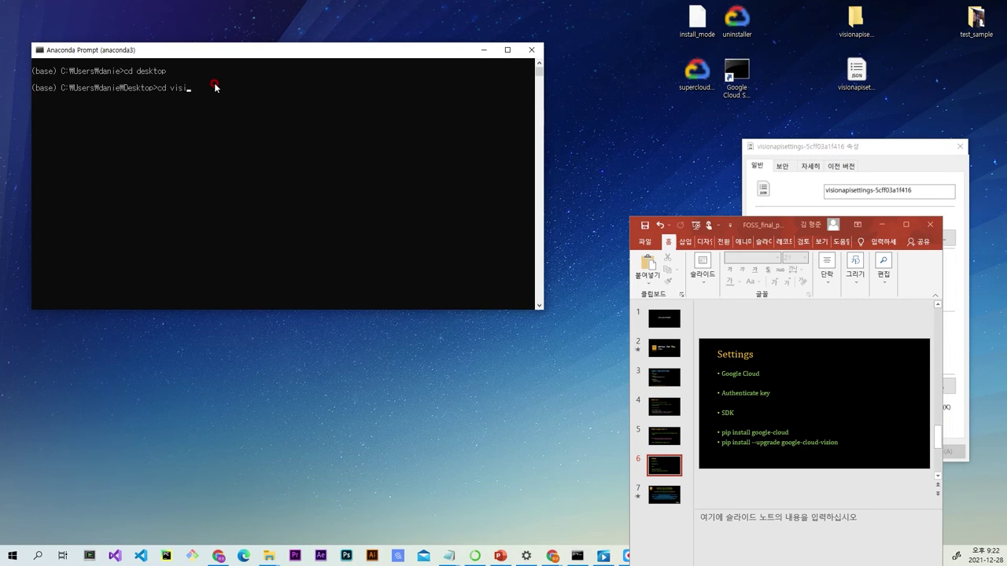
text(onapisettings)
key(Return)
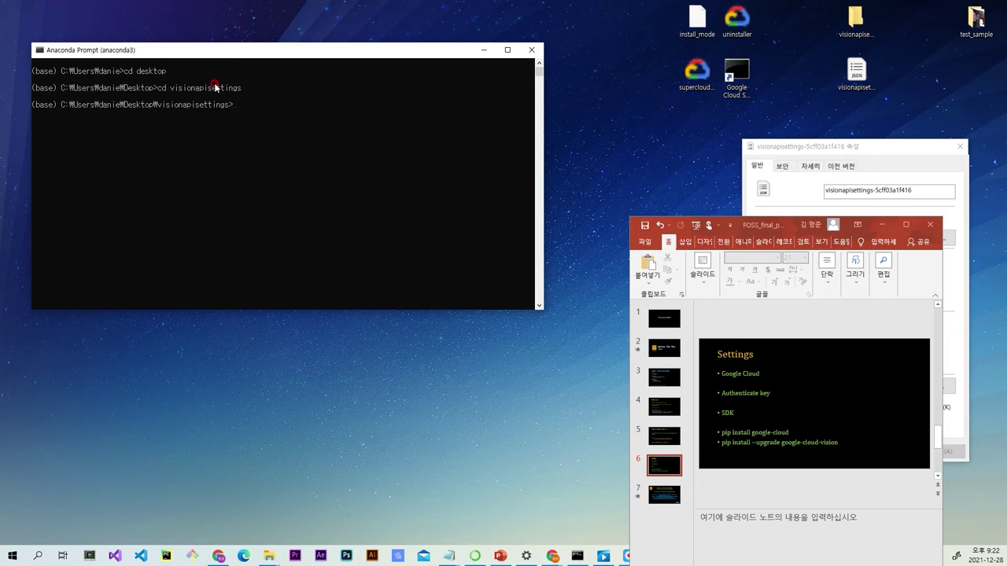
text(rtualenv env)
key(Return)
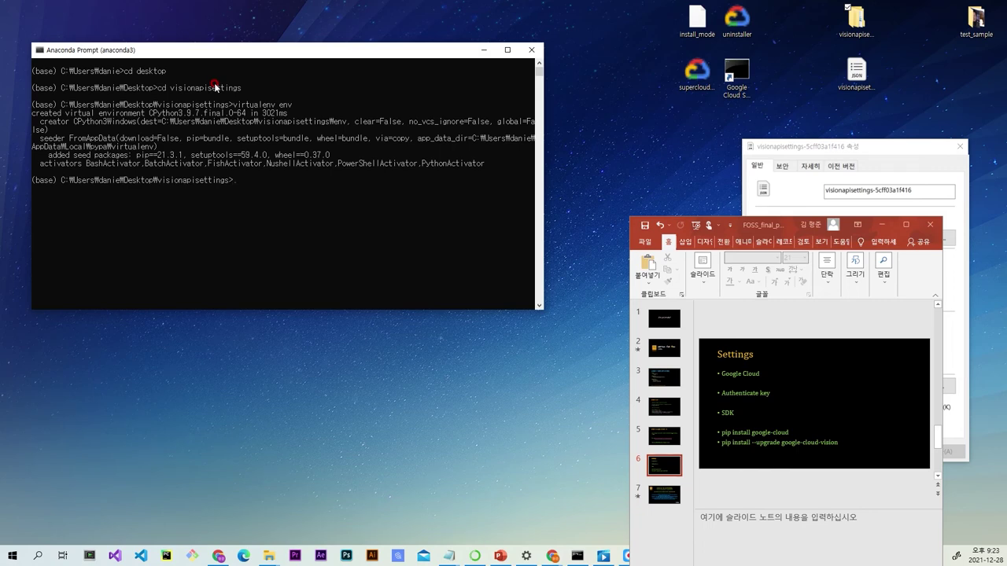
Step: Activate the env virtual environment with env\Scripts\activate
text(\env)
key(BackSpace)
text(v\s)
text(cript)
text(s\)
text(activat)
text(e)
key(Return)
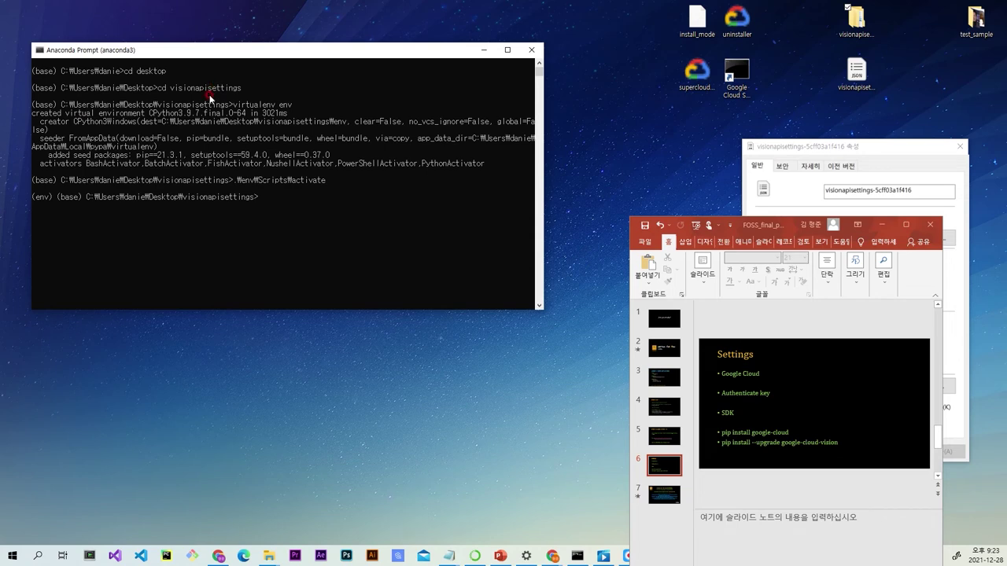
Step: Install google-cloud 0.34.0 with pip inside the active env environment
click(782, 156)
drag(782, 226, 772, 73)
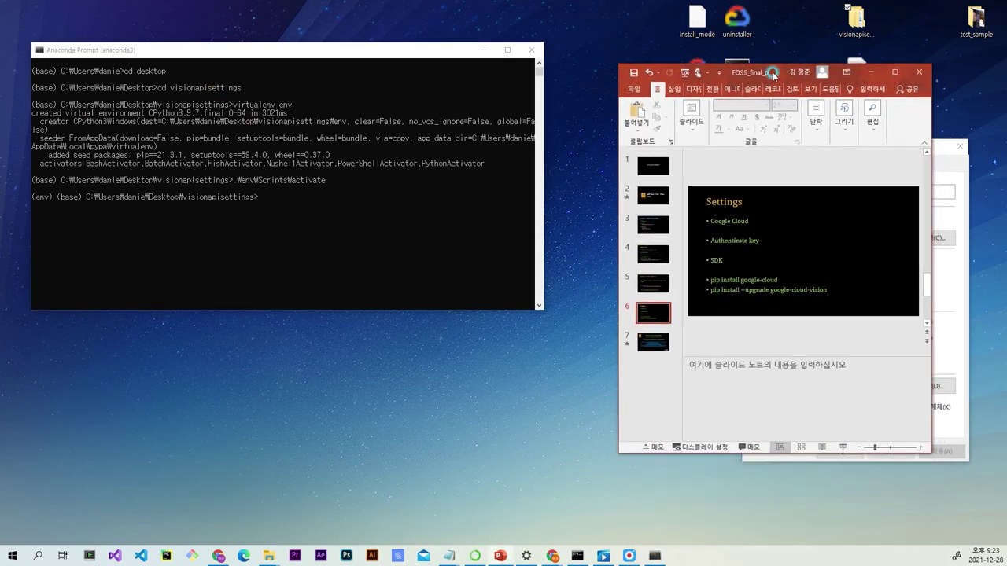
click(246, 234)
text(pip install google-cloud)
key(Return)
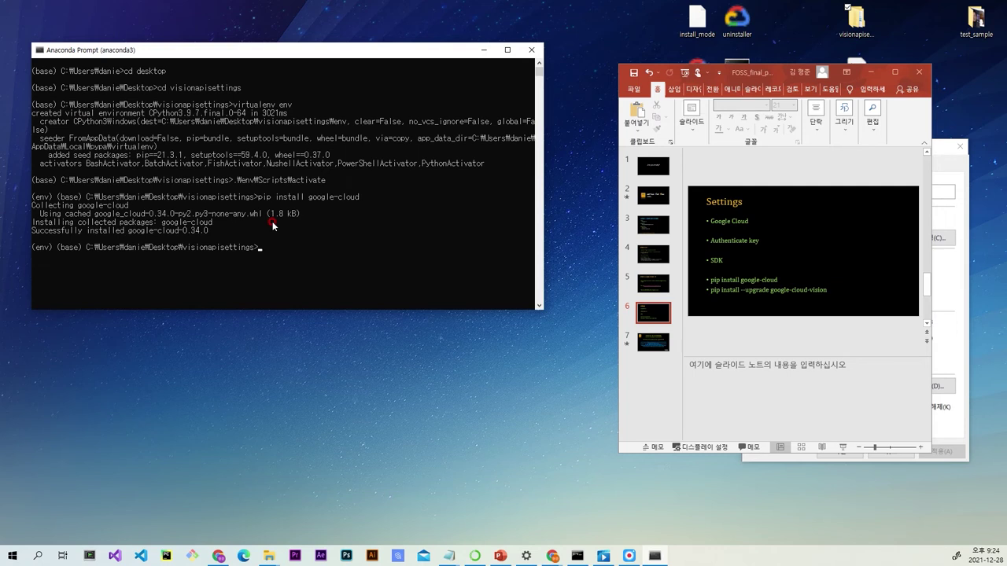
Step: Install google-cloud-vision 2.6.3 via pip install --upgrade, then jot 'jupiter vscode pycharm' at the prompt
text(pip install --upgrade google-cloud-visi)
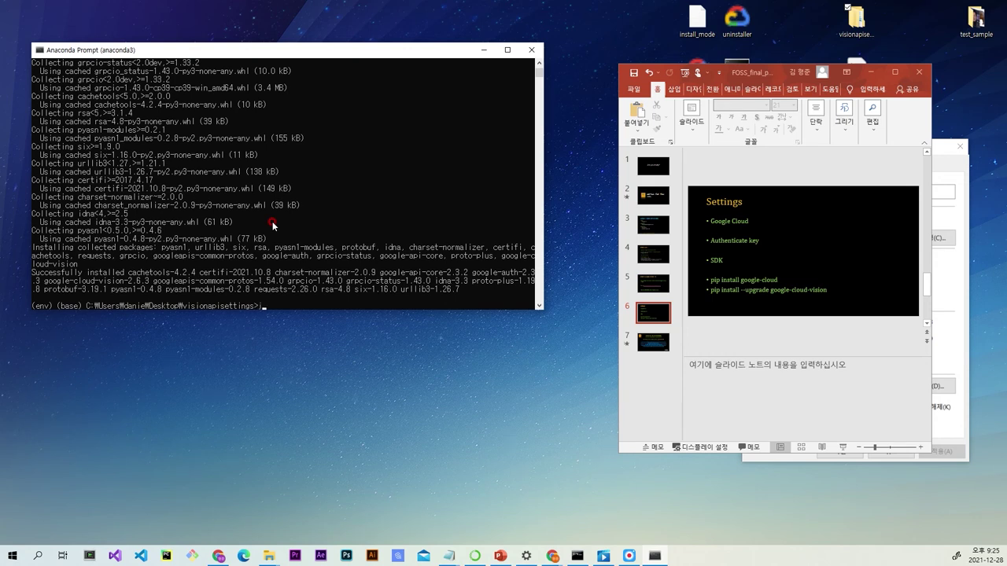
text(piter vscode pycharm)
key(BackSpace)
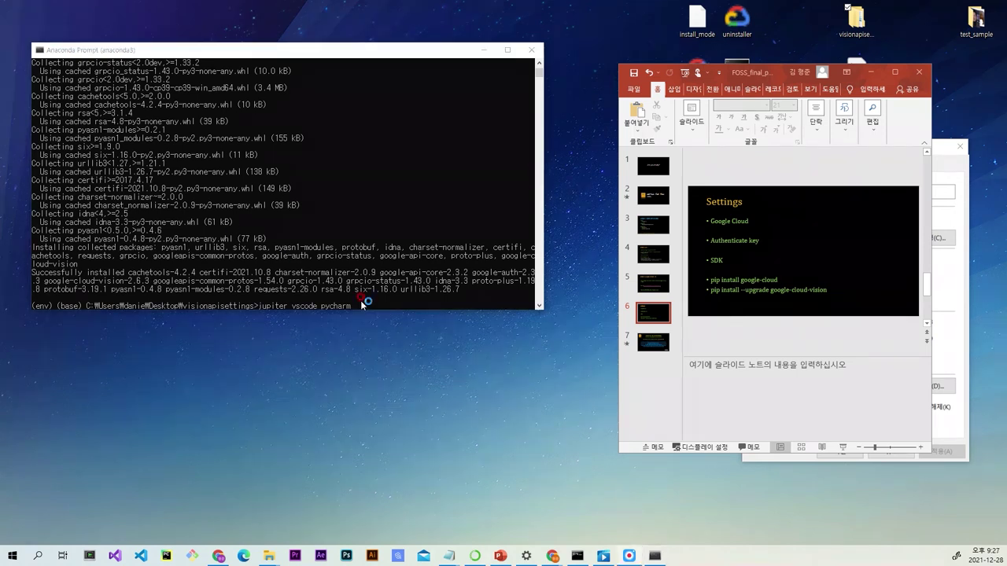
Step: Delete the 'jupiter vscode pycharm' note, leaving an empty prompt in the env environment
click(352, 305)
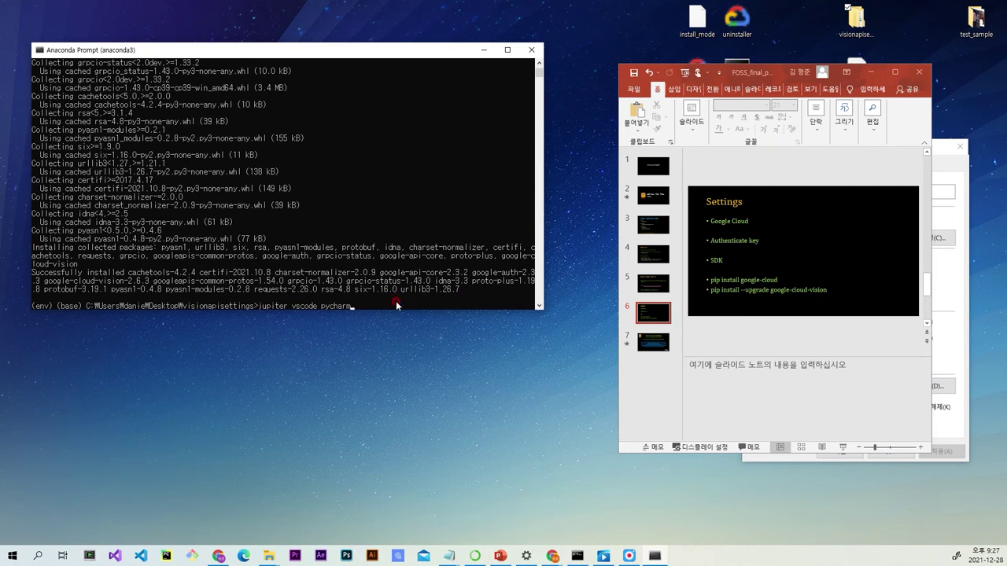
key(BackSpace)
key(BackSpace)
key(BackSpace)
key(BackSpace)
key(BackSpace)
key(BackSpace)
key(BackSpace)
key(BackSpace)
key(BackSpace)
key(BackSpace)
key(BackSpace)
key(BackSpace)
key(BackSpace)
key(BackSpace)
key(BackSpace)
key(BackSpace)
key(BackSpace)
key(BackSpace)
key(BackSpace)
key(BackSpace)
key(BackSpace)
key(BackSpace)
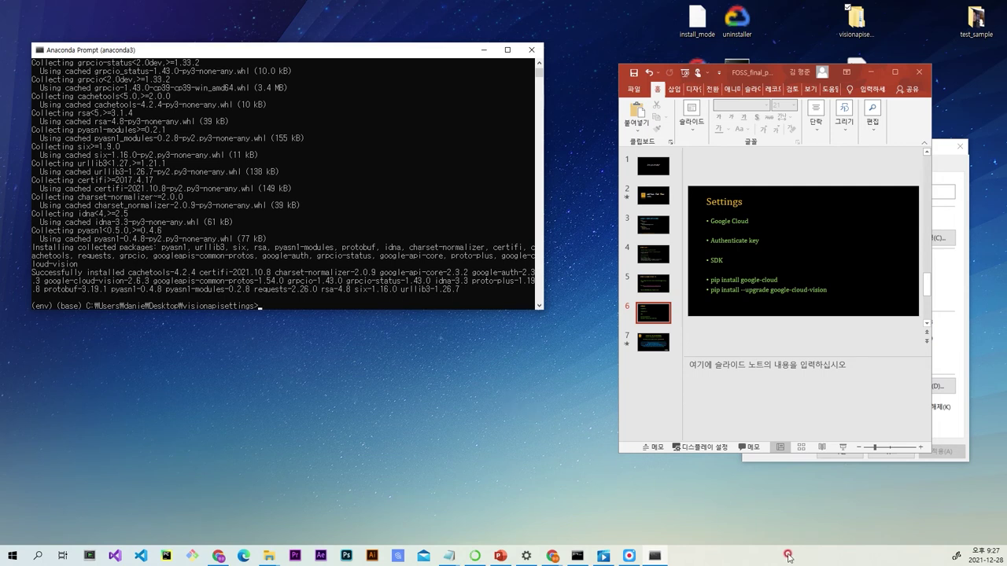
key(alt+Tab)
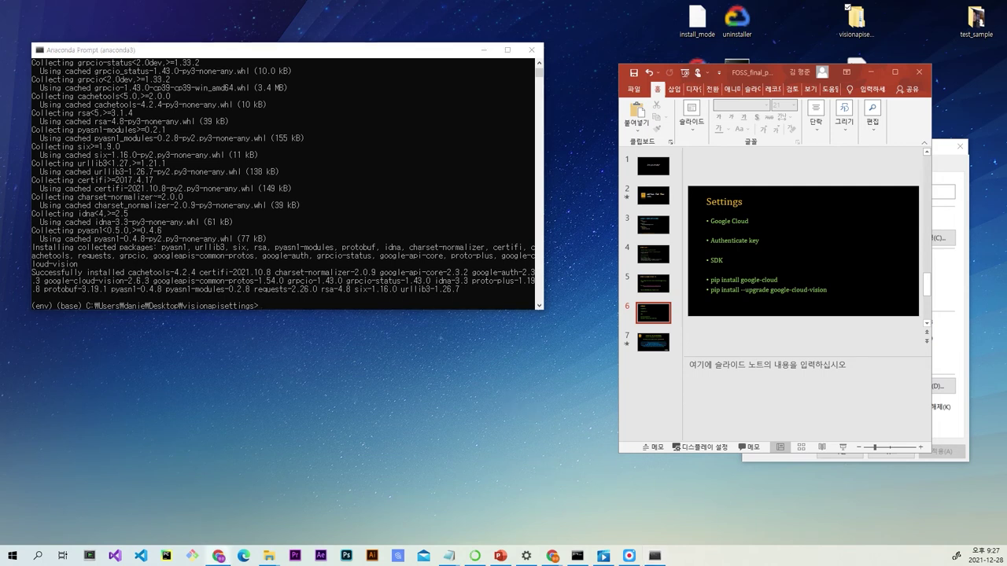
click(270, 306)
click(264, 308)
click(325, 295)
Step: Start the set GOOGLE_APPLICATION_CREDENTIALS command, correcting the misspelled variable name
text(set)
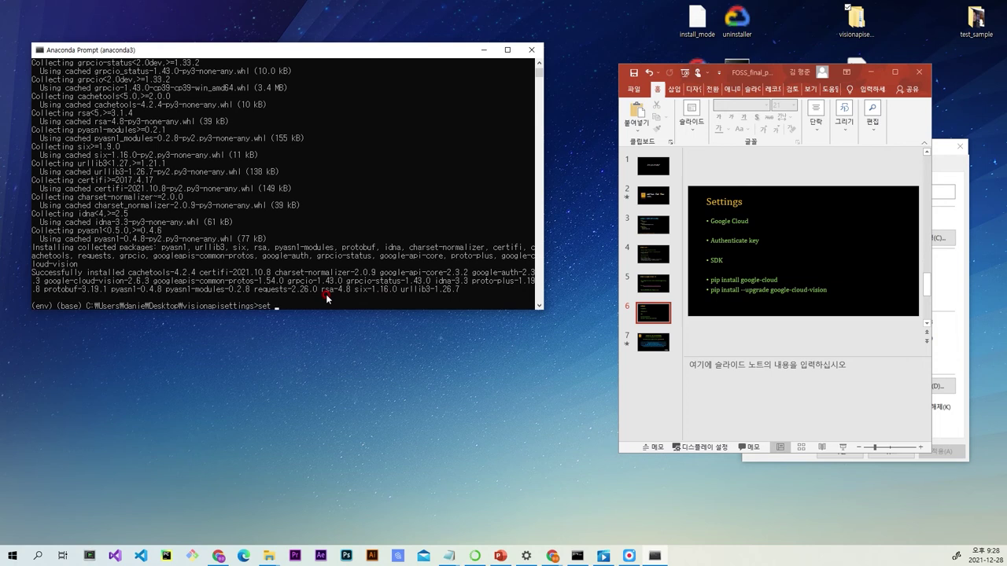
text( G)
text(OOGLE_APPLICATION_CRRE)
key(BackSpace)
key(BackSpace)
text(EDENTIALS=)
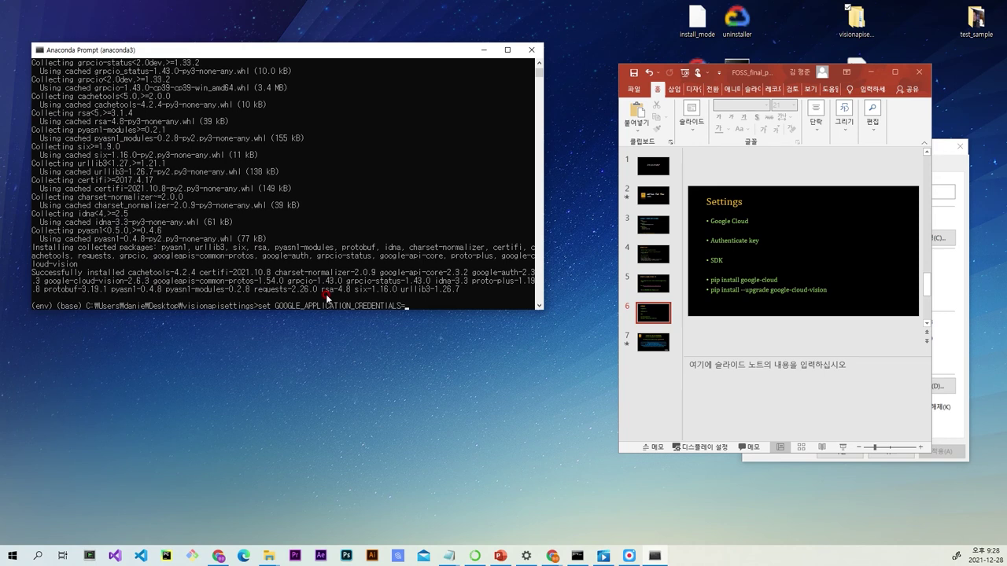
Step: Copy the key file's Desktop folder path from its Properties and paste it after CREDENTIALS=
drag(768, 73, 506, 374)
drag(856, 150, 768, 81)
click(774, 220)
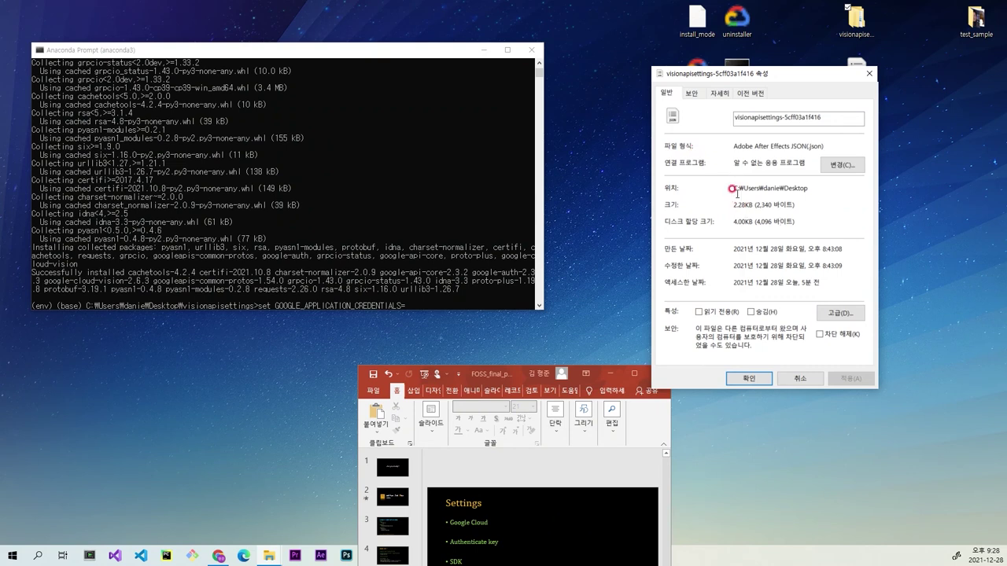
drag(731, 188, 805, 187)
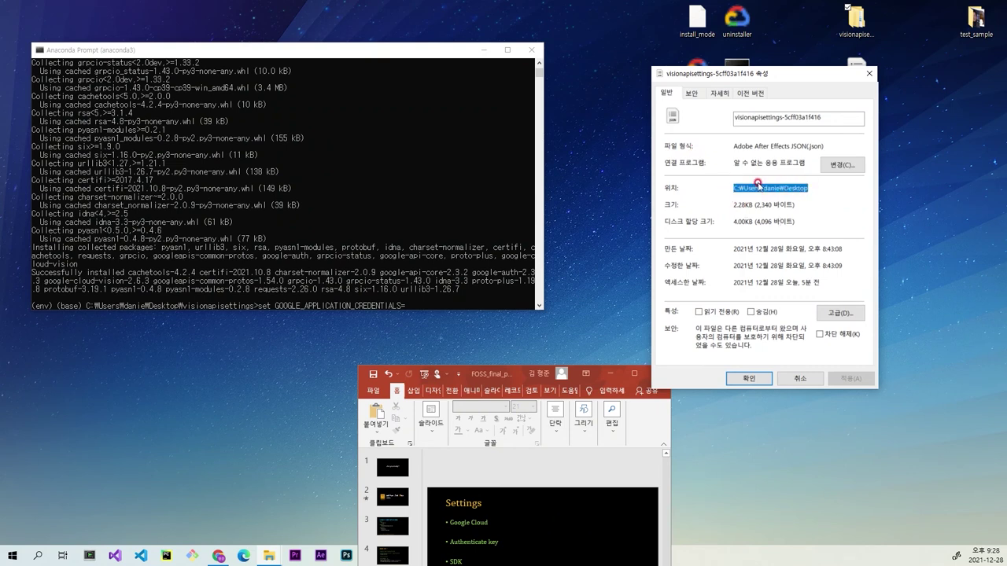
click(408, 305)
key(ctrl+v)
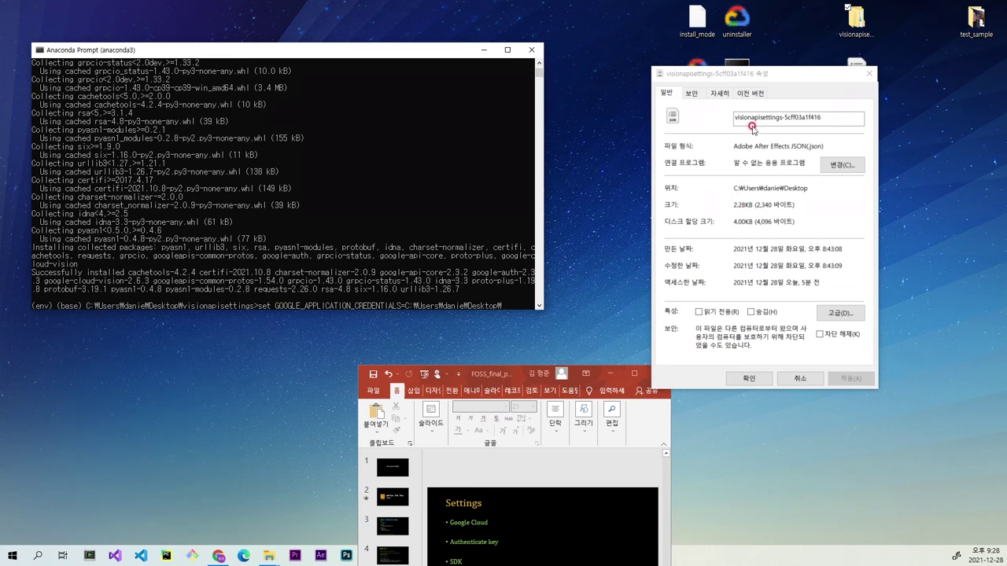
Step: Append the key file name visionapisettings-5cff03a1f416 with .json and run the command
click(843, 110)
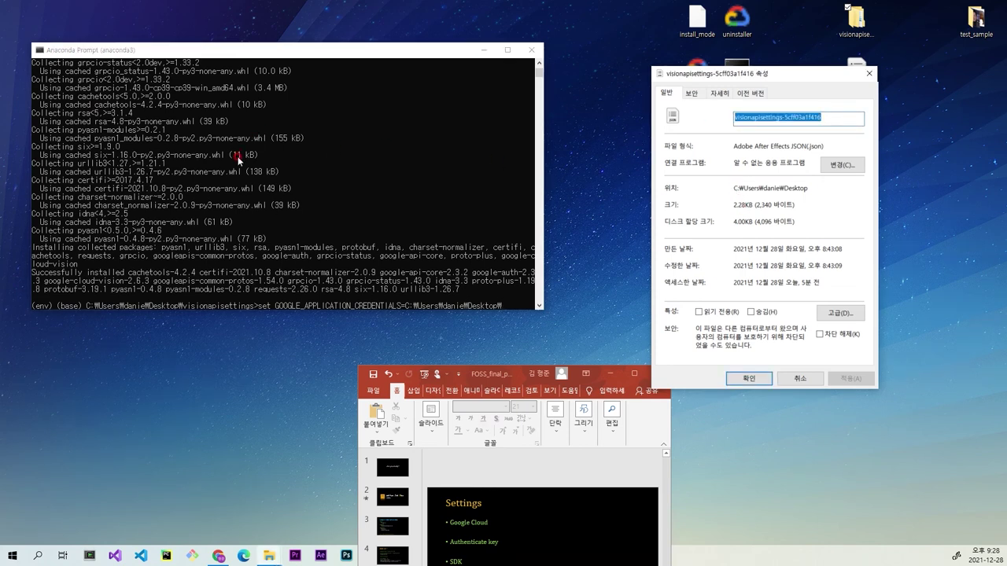
click(500, 304)
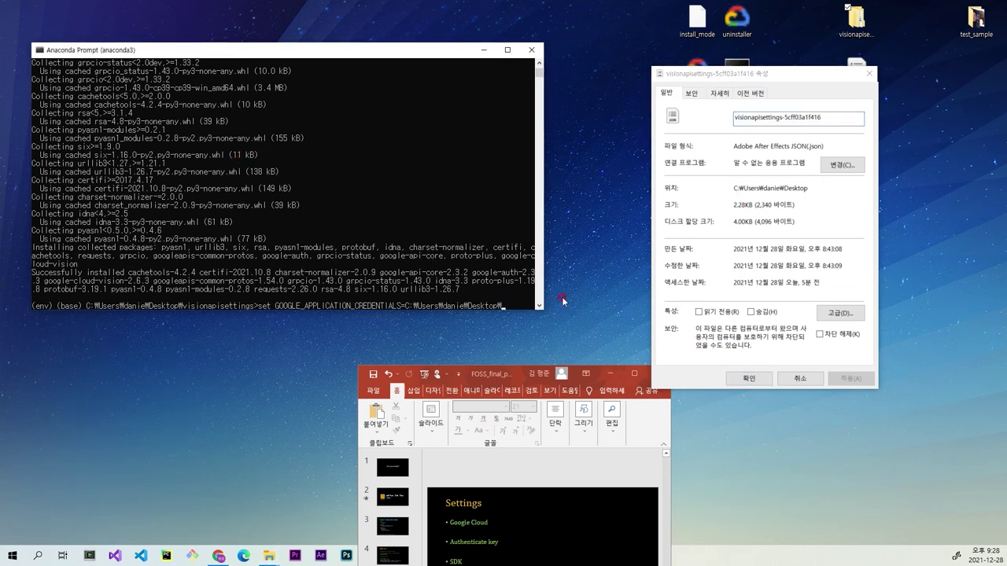
text(visionapisettings-5cff03a1f416)
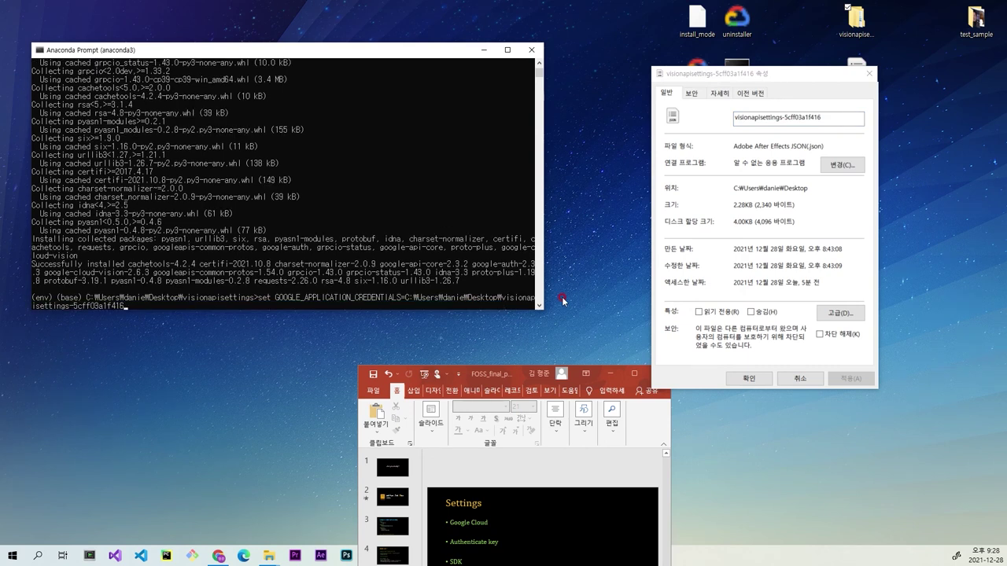
text(.)
text(sson)
key(Return)
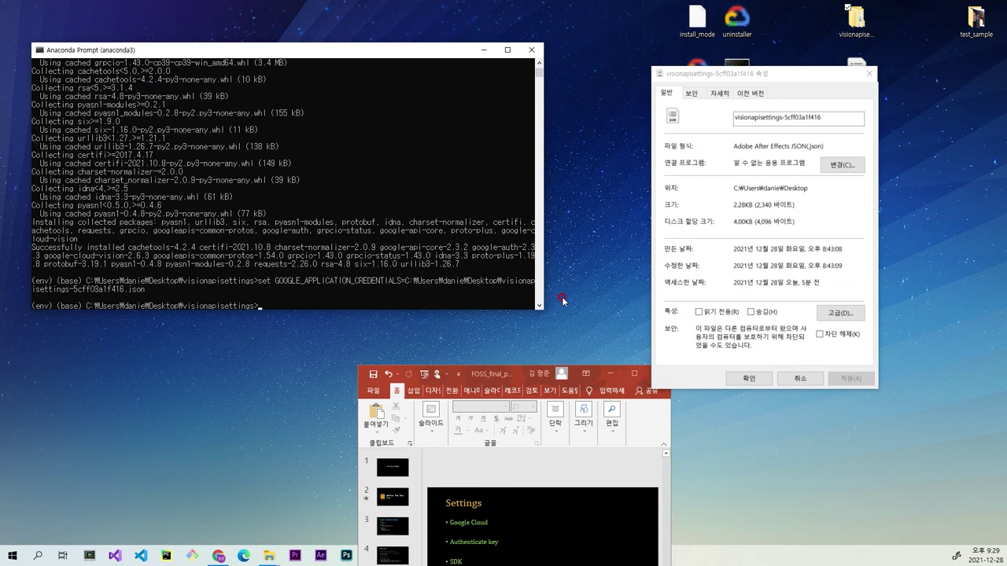
Step: Type gcloud auth activate-service-account --key-file= and widen the prompt window
text(gcloud auth activate-service-acc)
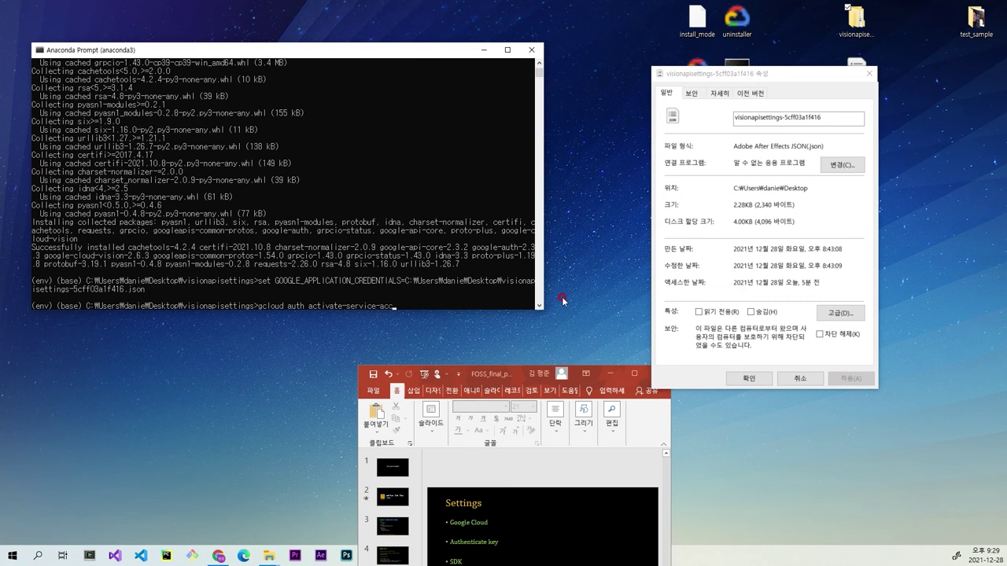
text(ount --key-file=)
click(719, 197)
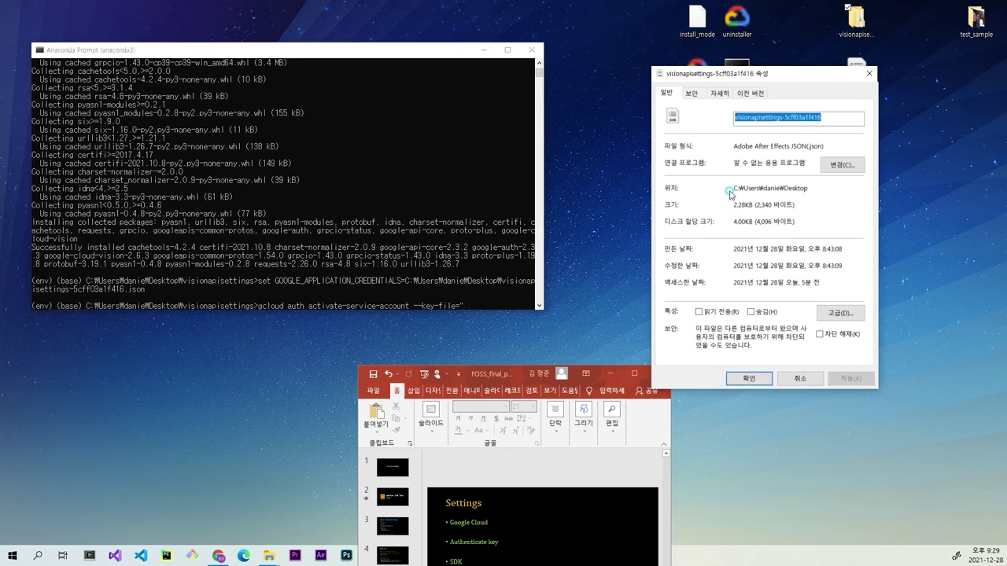
drag(813, 188, 713, 190)
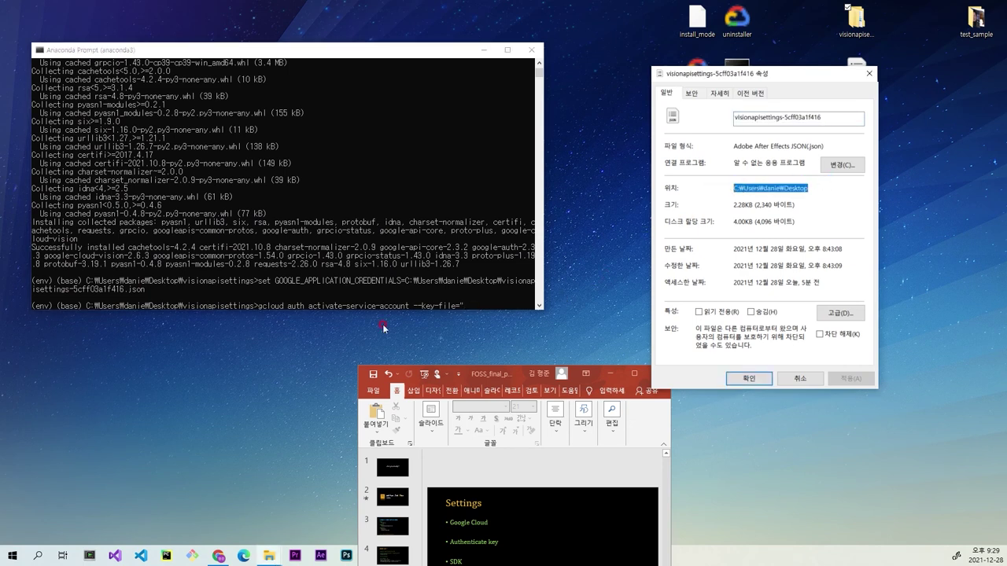
click(463, 307)
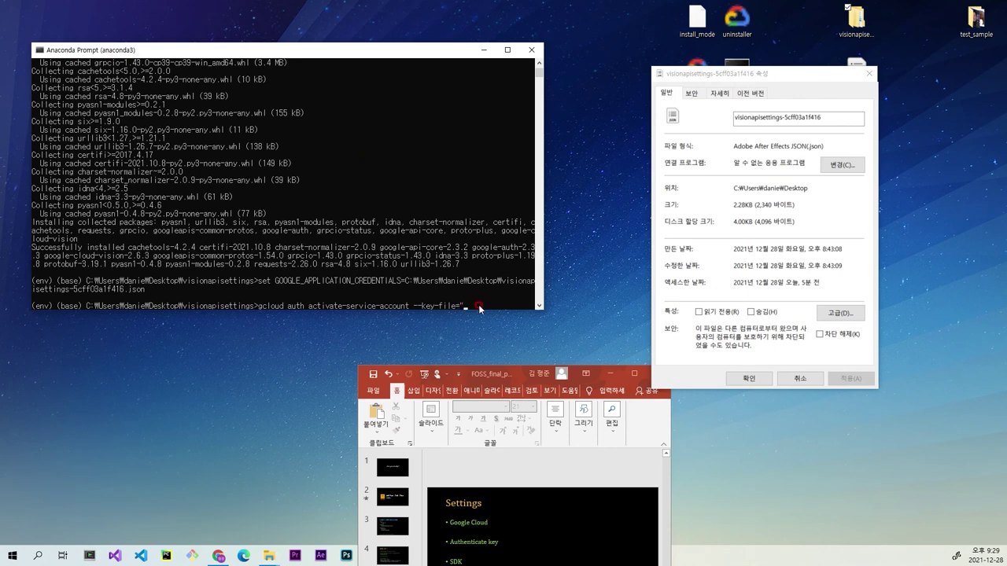
drag(542, 310, 678, 353)
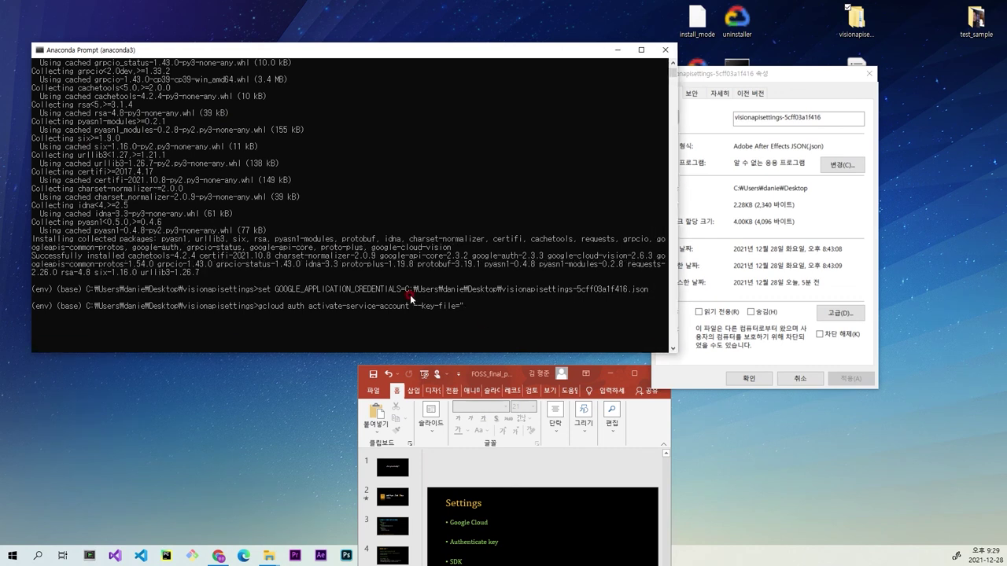
Step: Supply the JSON key path from the CREDENTIALS line as the quoted key file and run activation
click(501, 289)
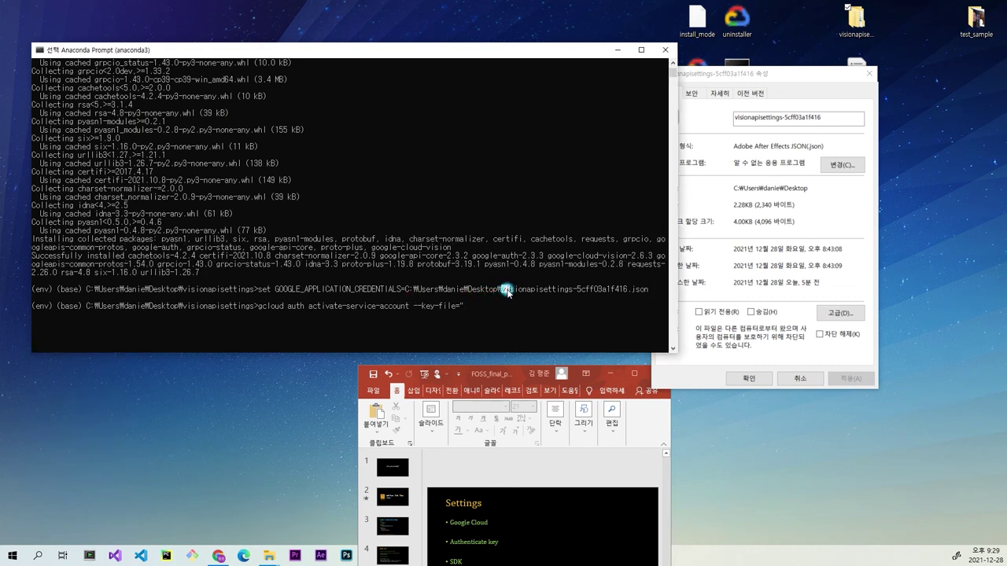
click(464, 307)
click(409, 289)
drag(410, 290, 645, 292)
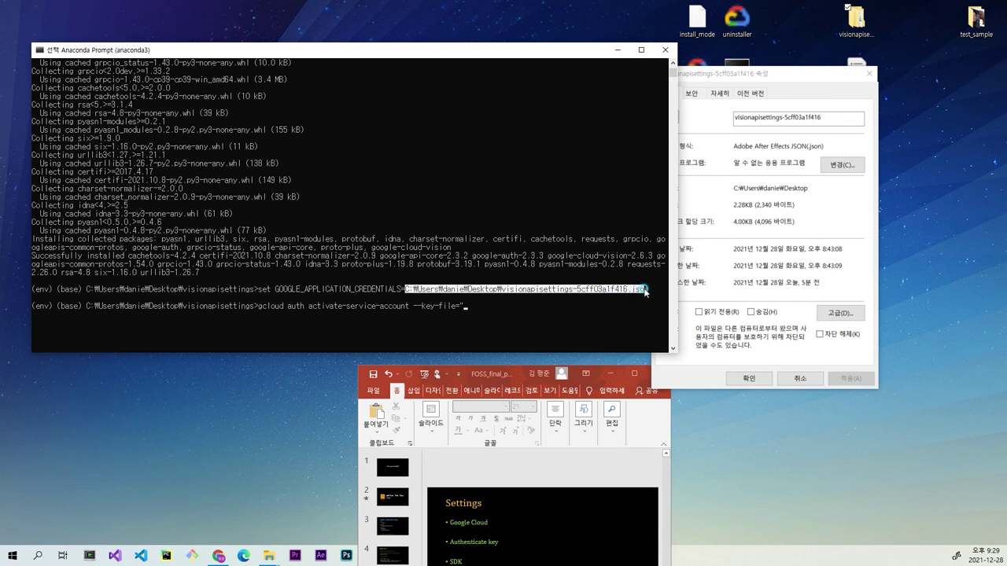
click(430, 303)
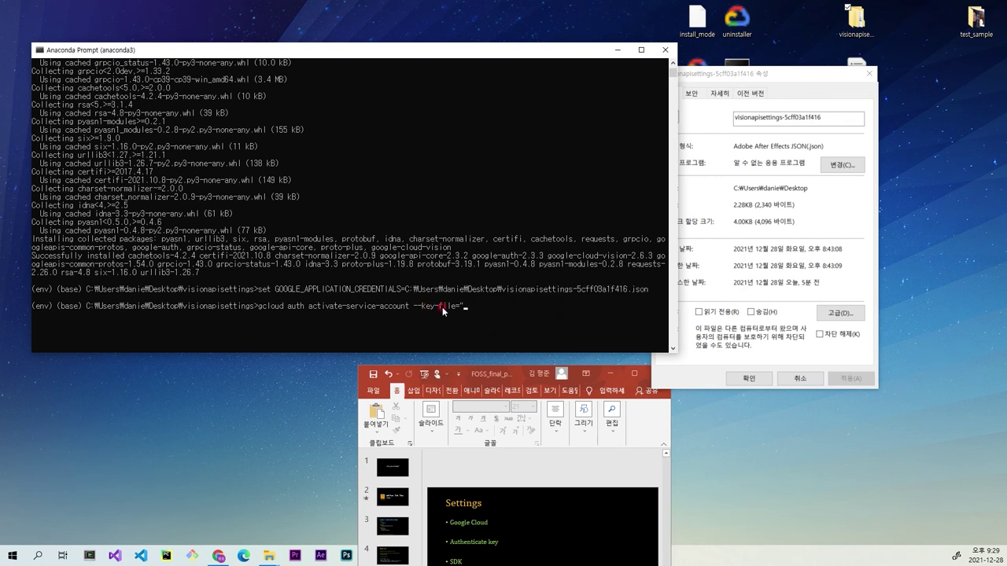
right_click(463, 307)
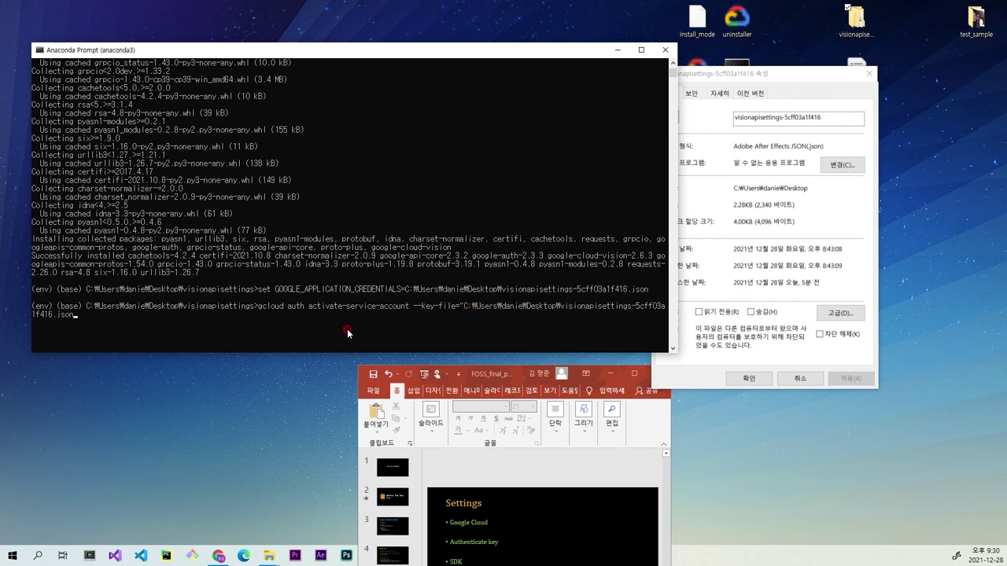
text(")
key(Return)
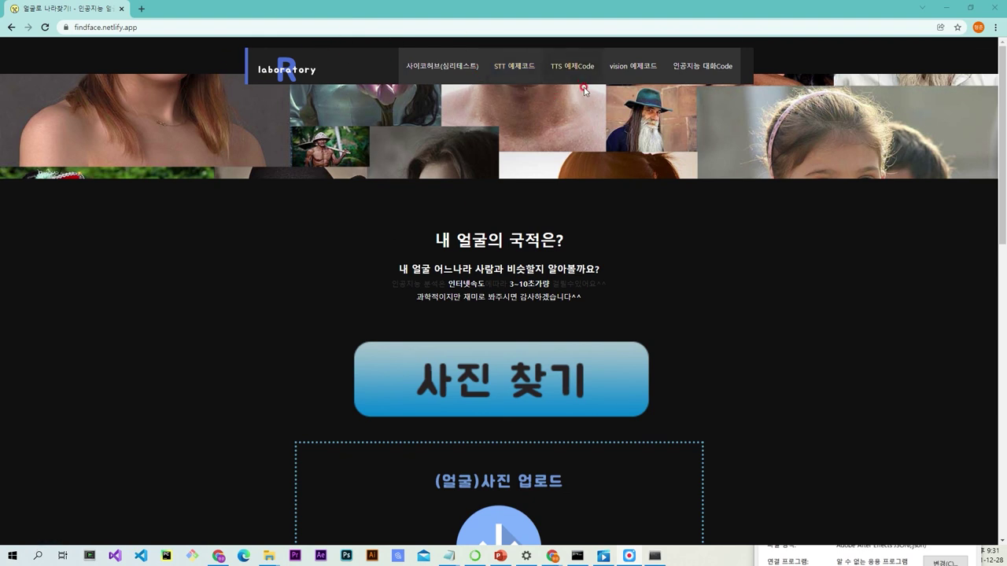
Step: Download the vision example code from findface.netlify.app as vision (2).zip
click(637, 70)
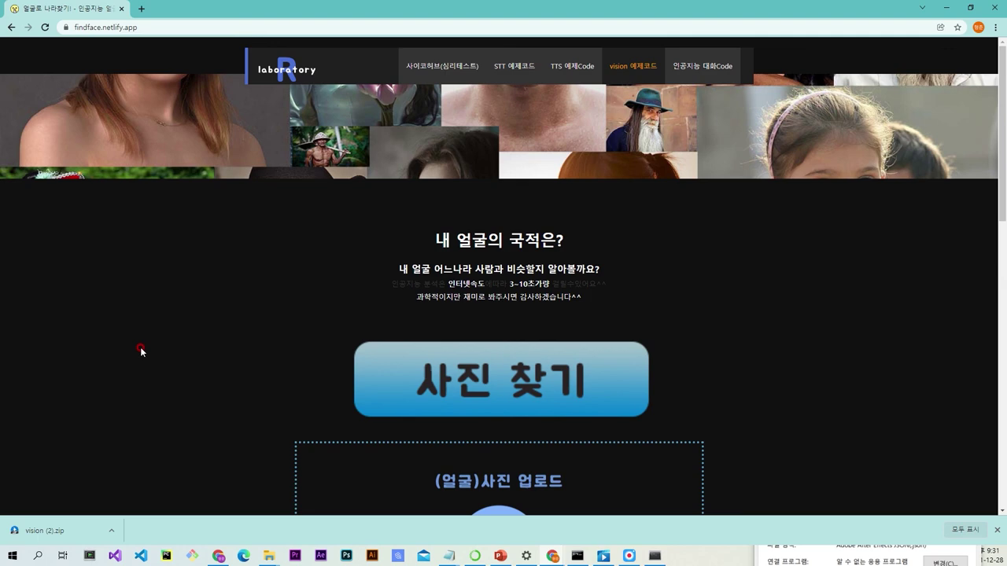
scroll(144, 350, down, 3)
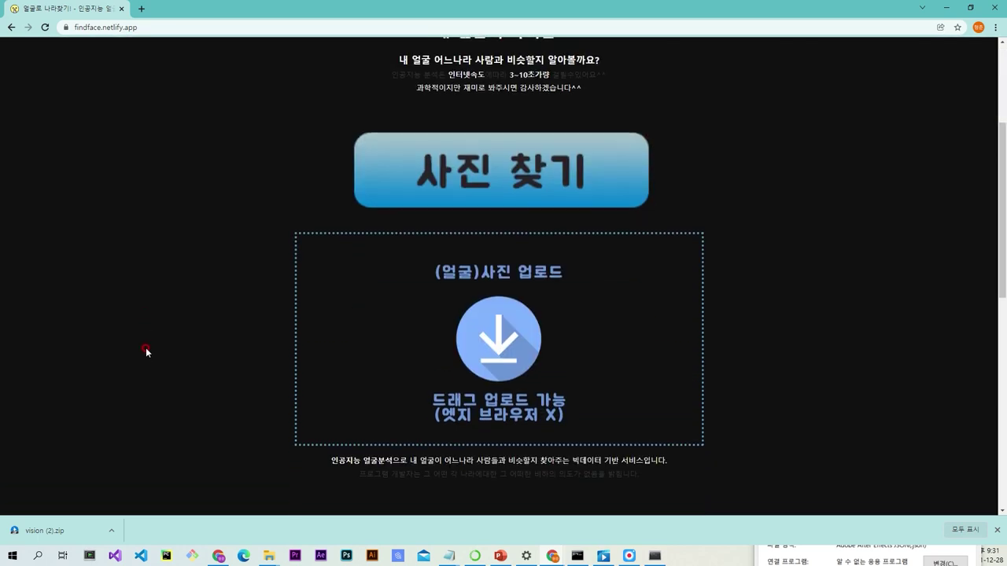
scroll(145, 350, up, 3)
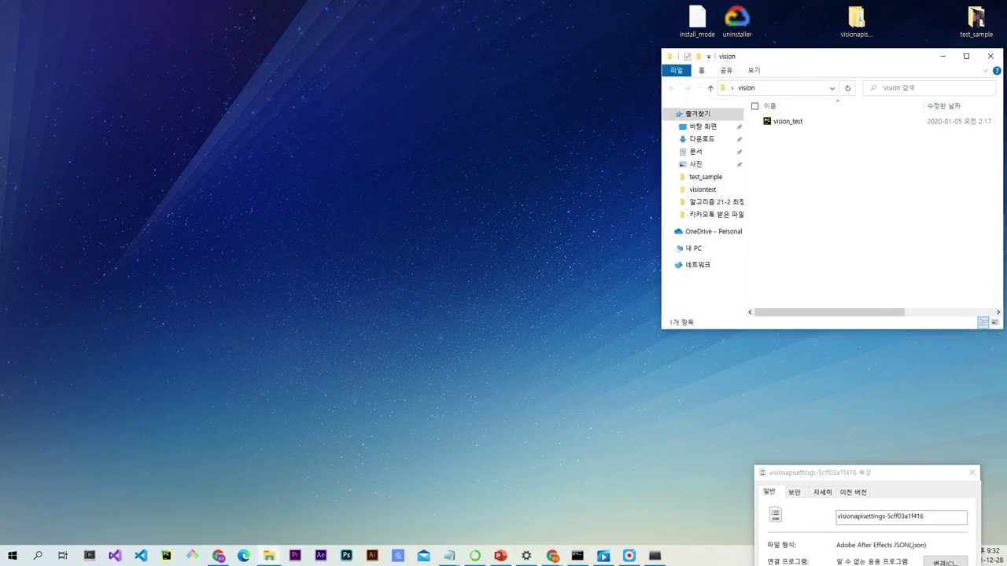
Step: Open vision_test.py from the extracted vision folder in PyCharm
drag(799, 59, 468, 81)
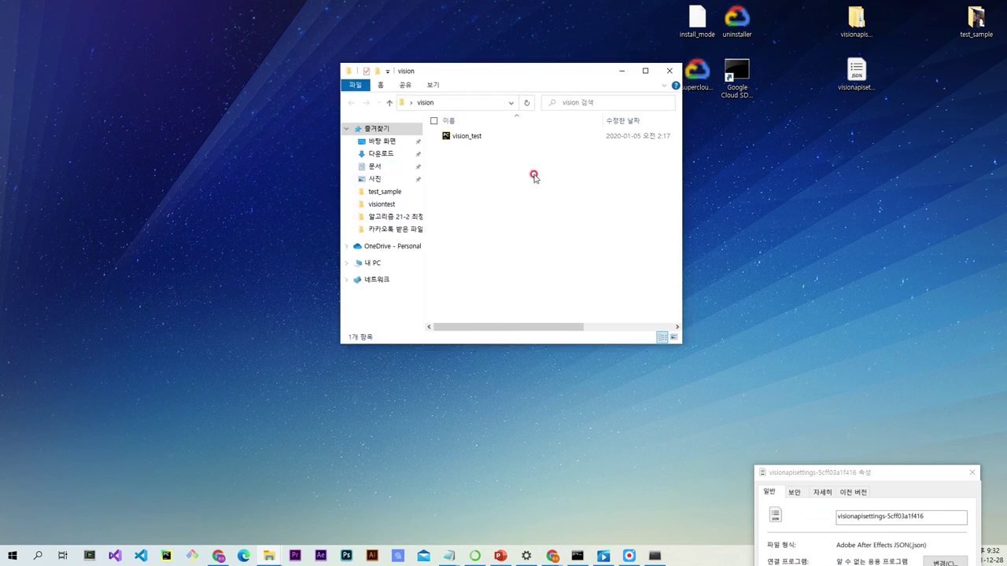
double_click(488, 137)
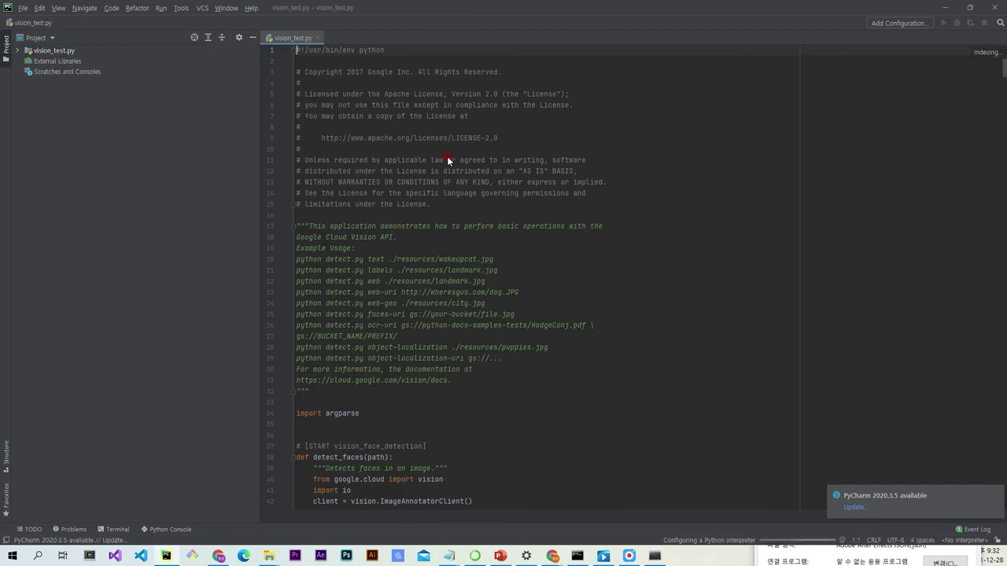
Step: Scroll through vision_test.py to review the detect_faces and detect_faces_uri functions
scroll(448, 159, down, 10)
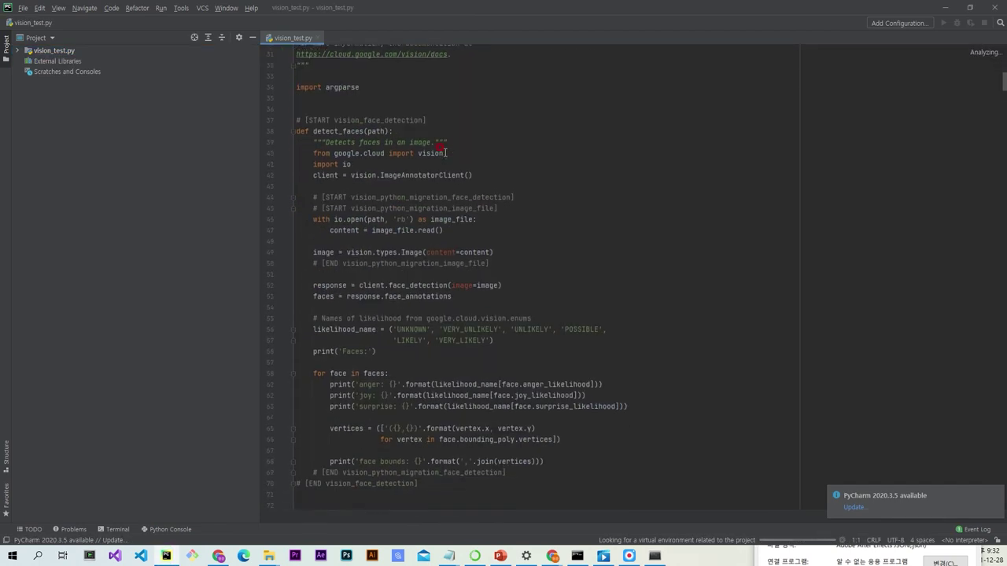
scroll(444, 153, down, 20)
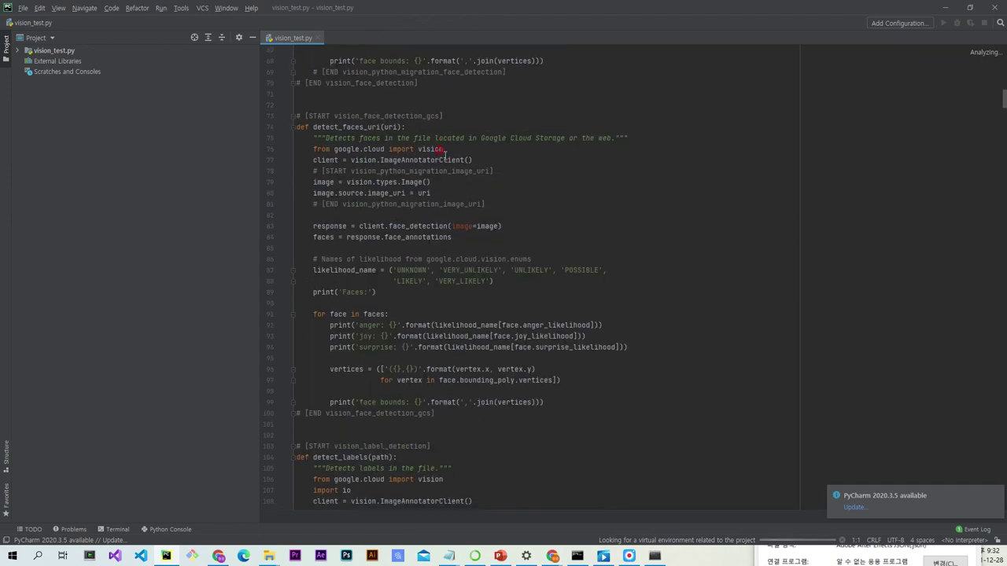
scroll(444, 153, up, 20)
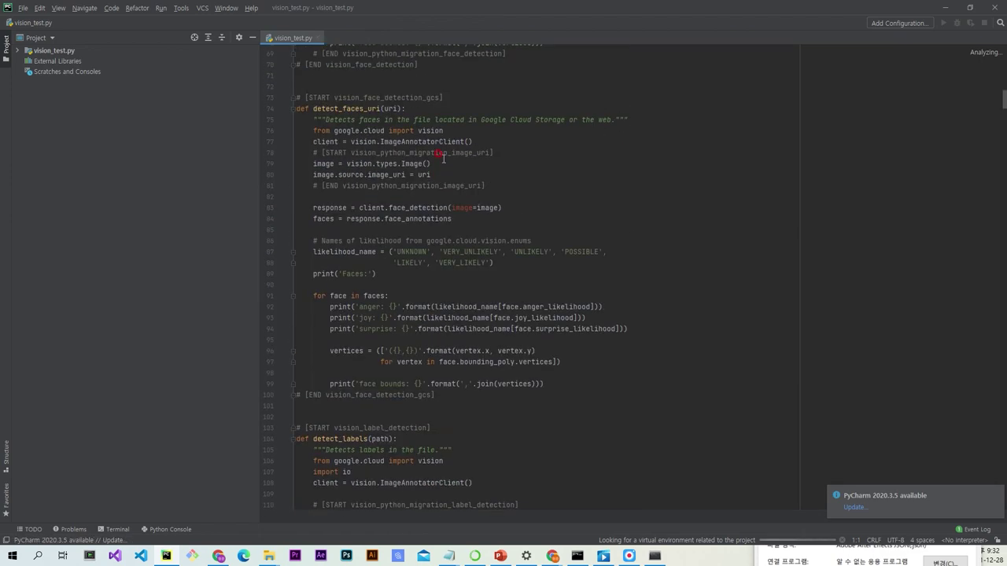
scroll(446, 147, up, 8)
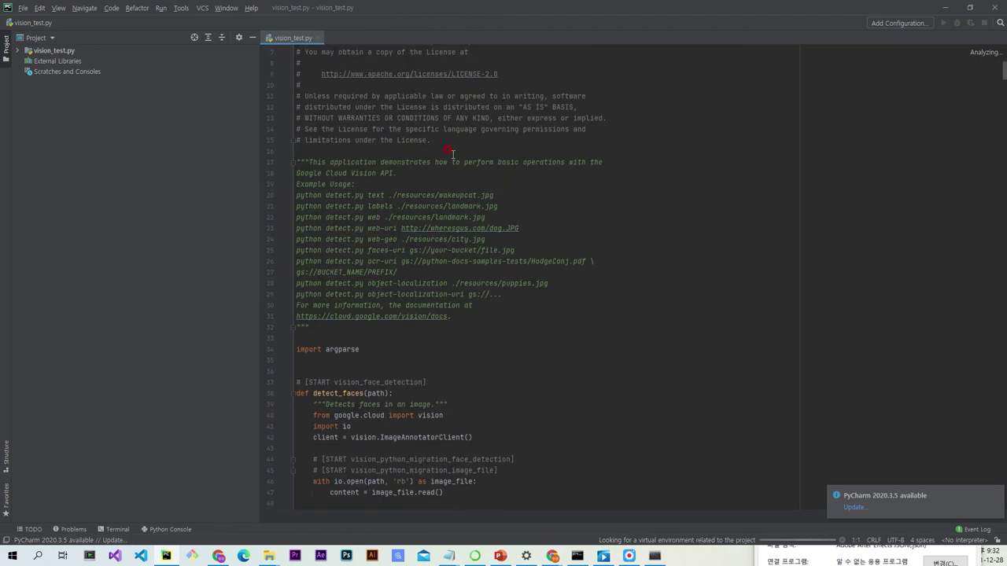